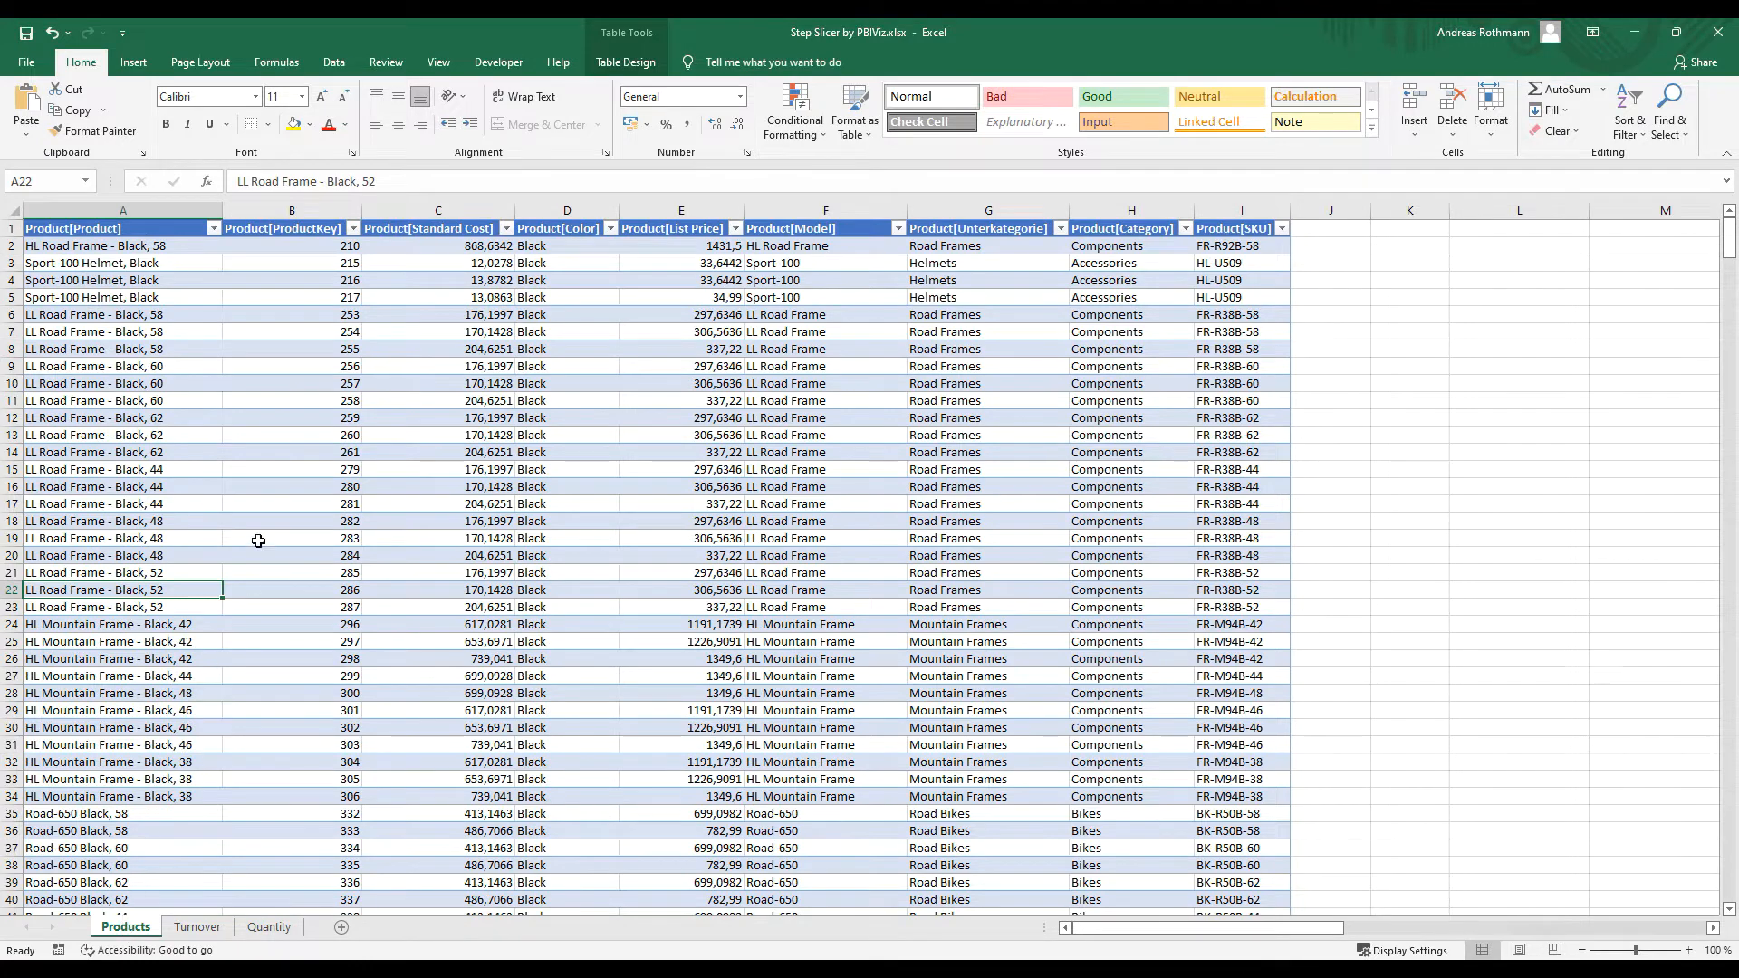
Step: View the workbook's list of data connections and close it
click(344, 67)
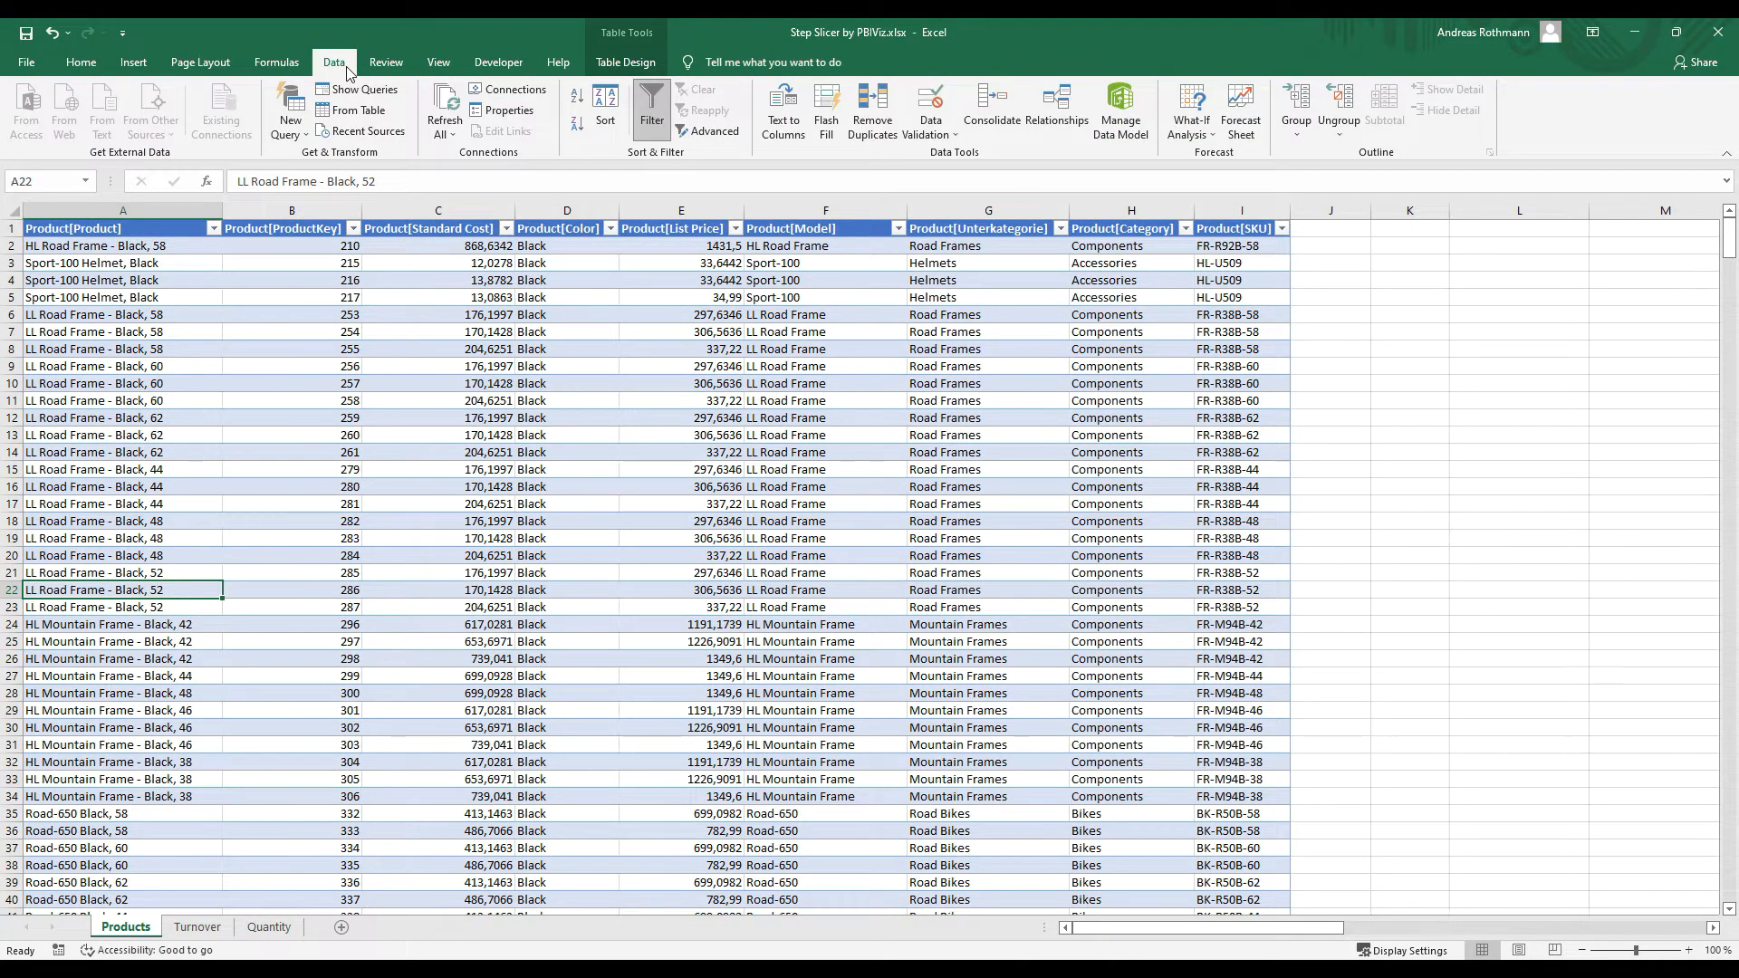
click(496, 89)
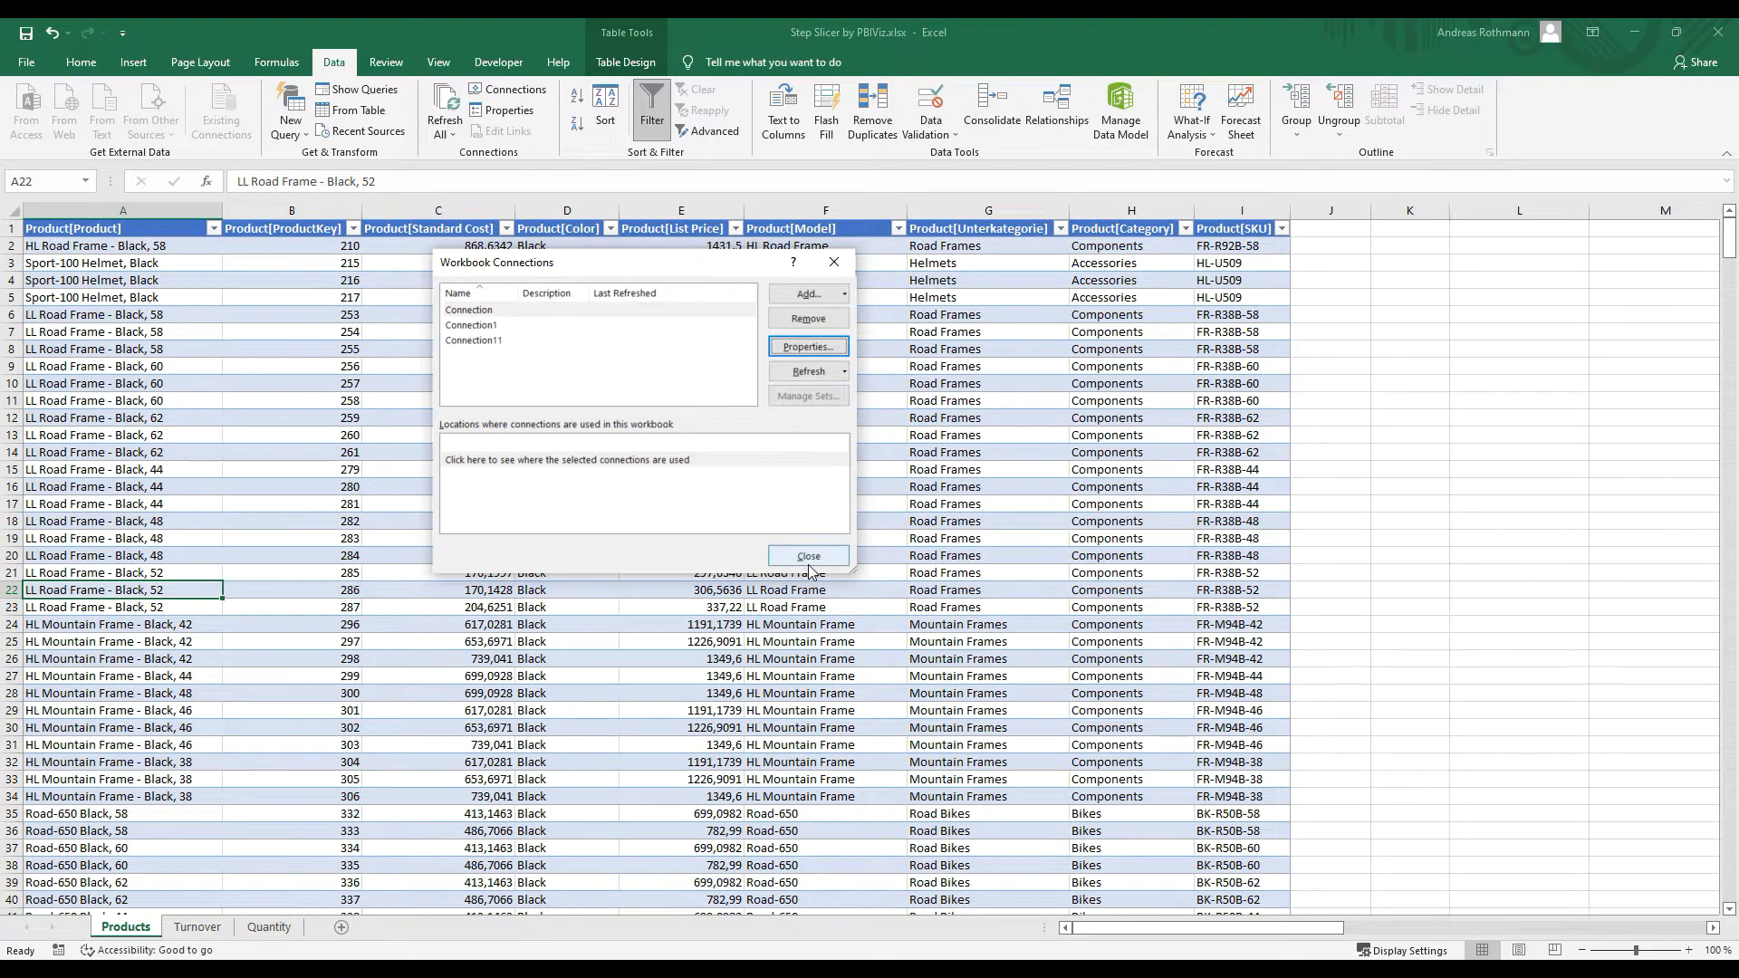
click(809, 556)
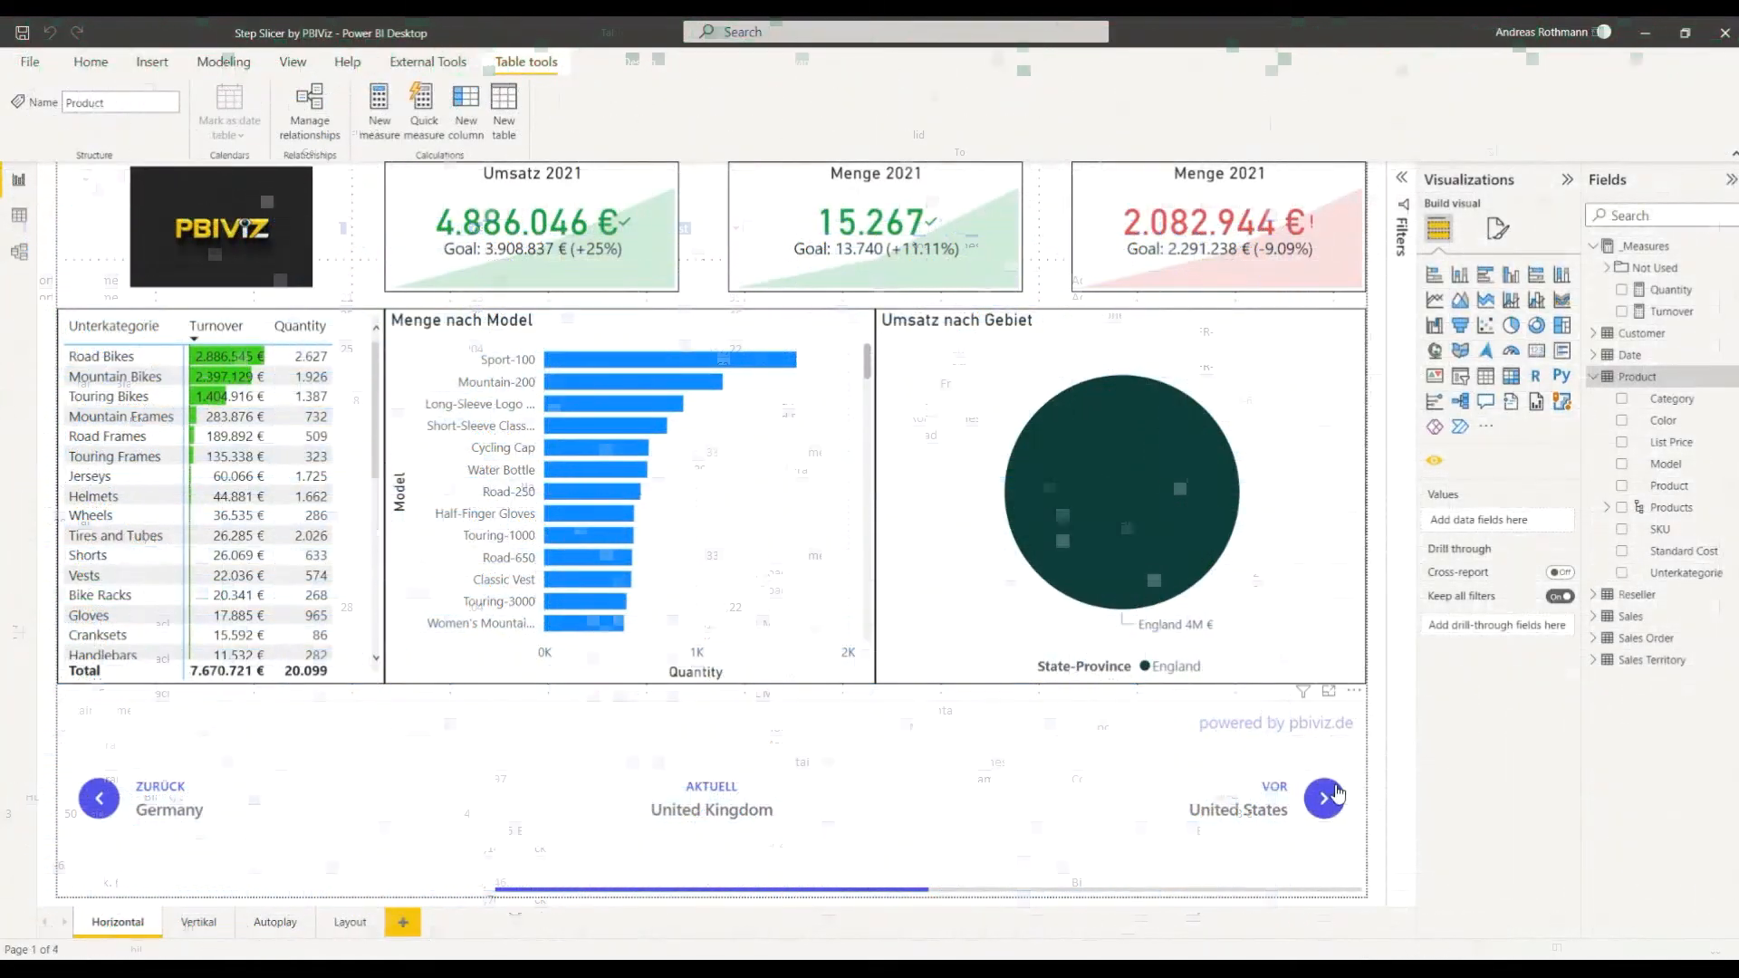
Step: Switch to the Power BI report and step the country slicers forward on the Horizontal and Vertikal pages, returning to Horizontal
click(1325, 798)
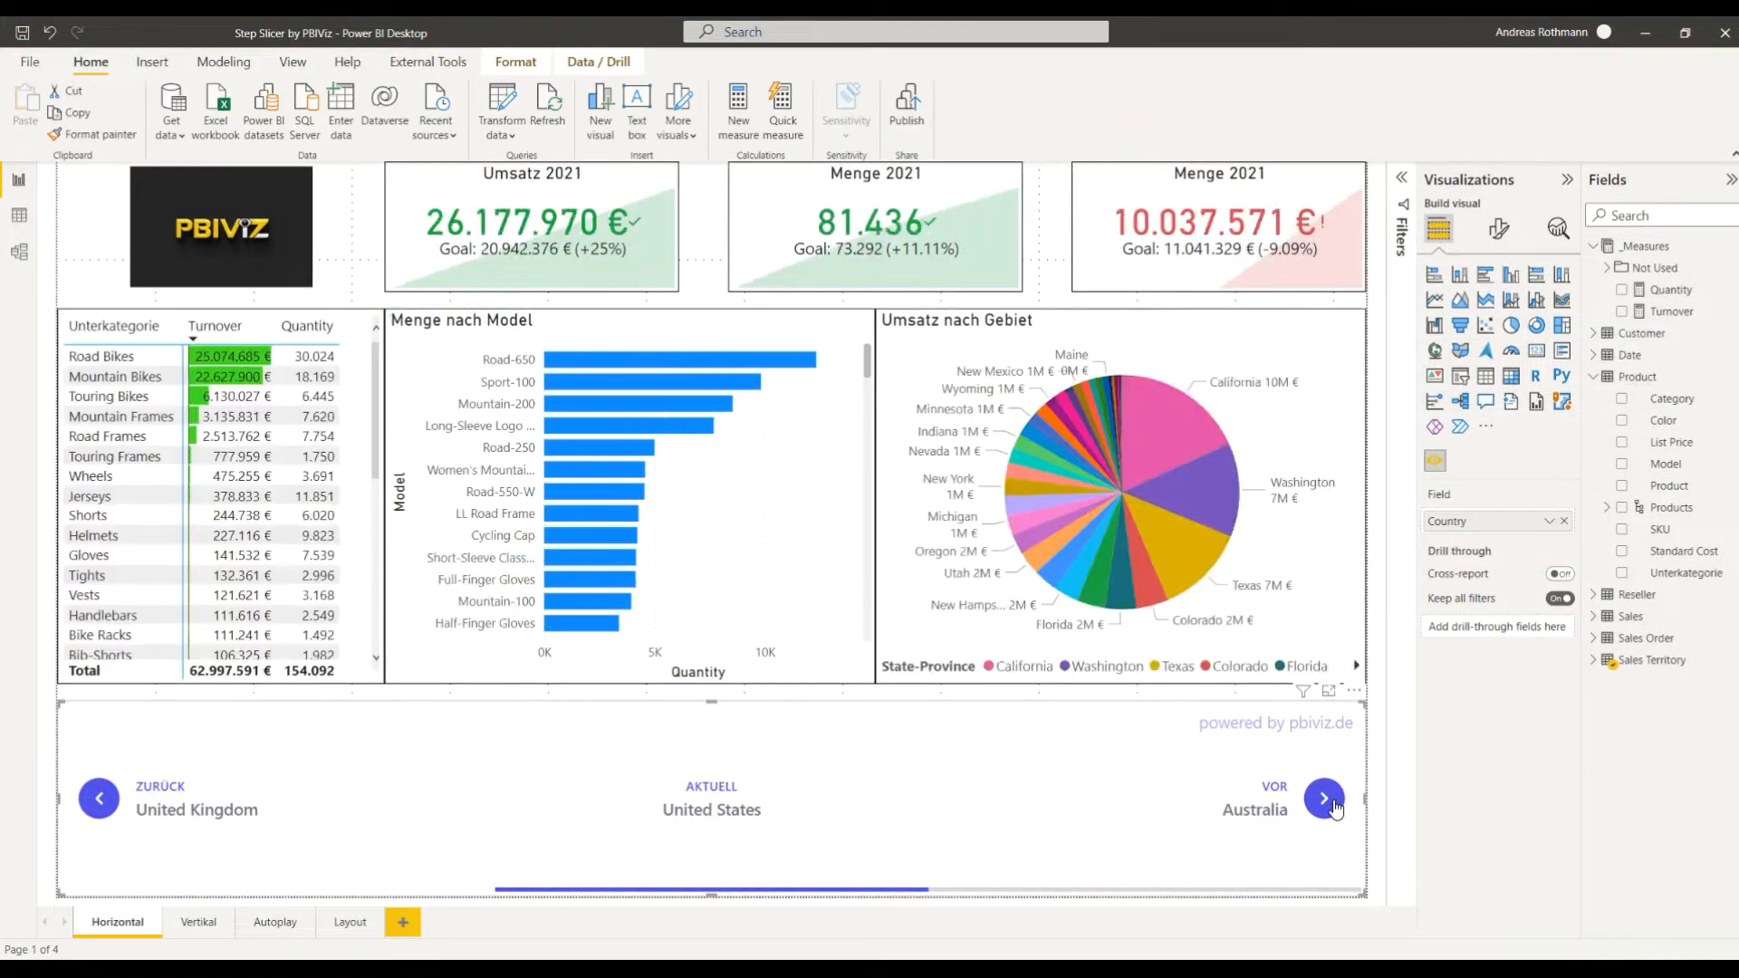
click(1331, 802)
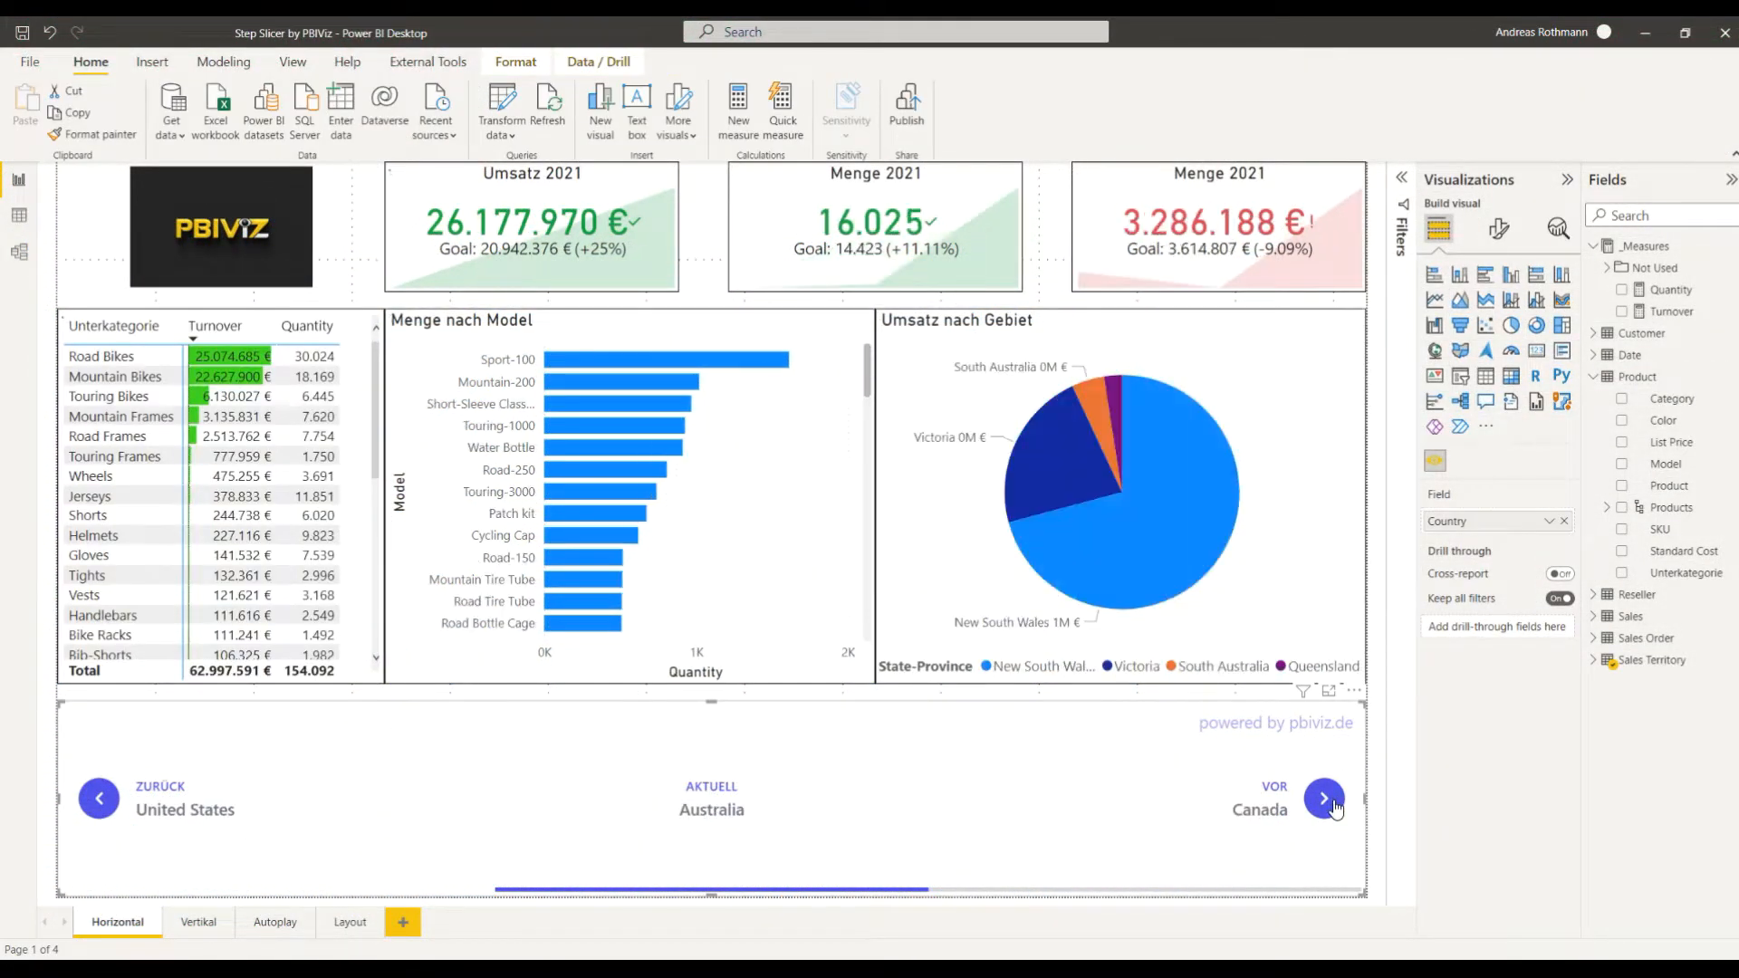
click(204, 929)
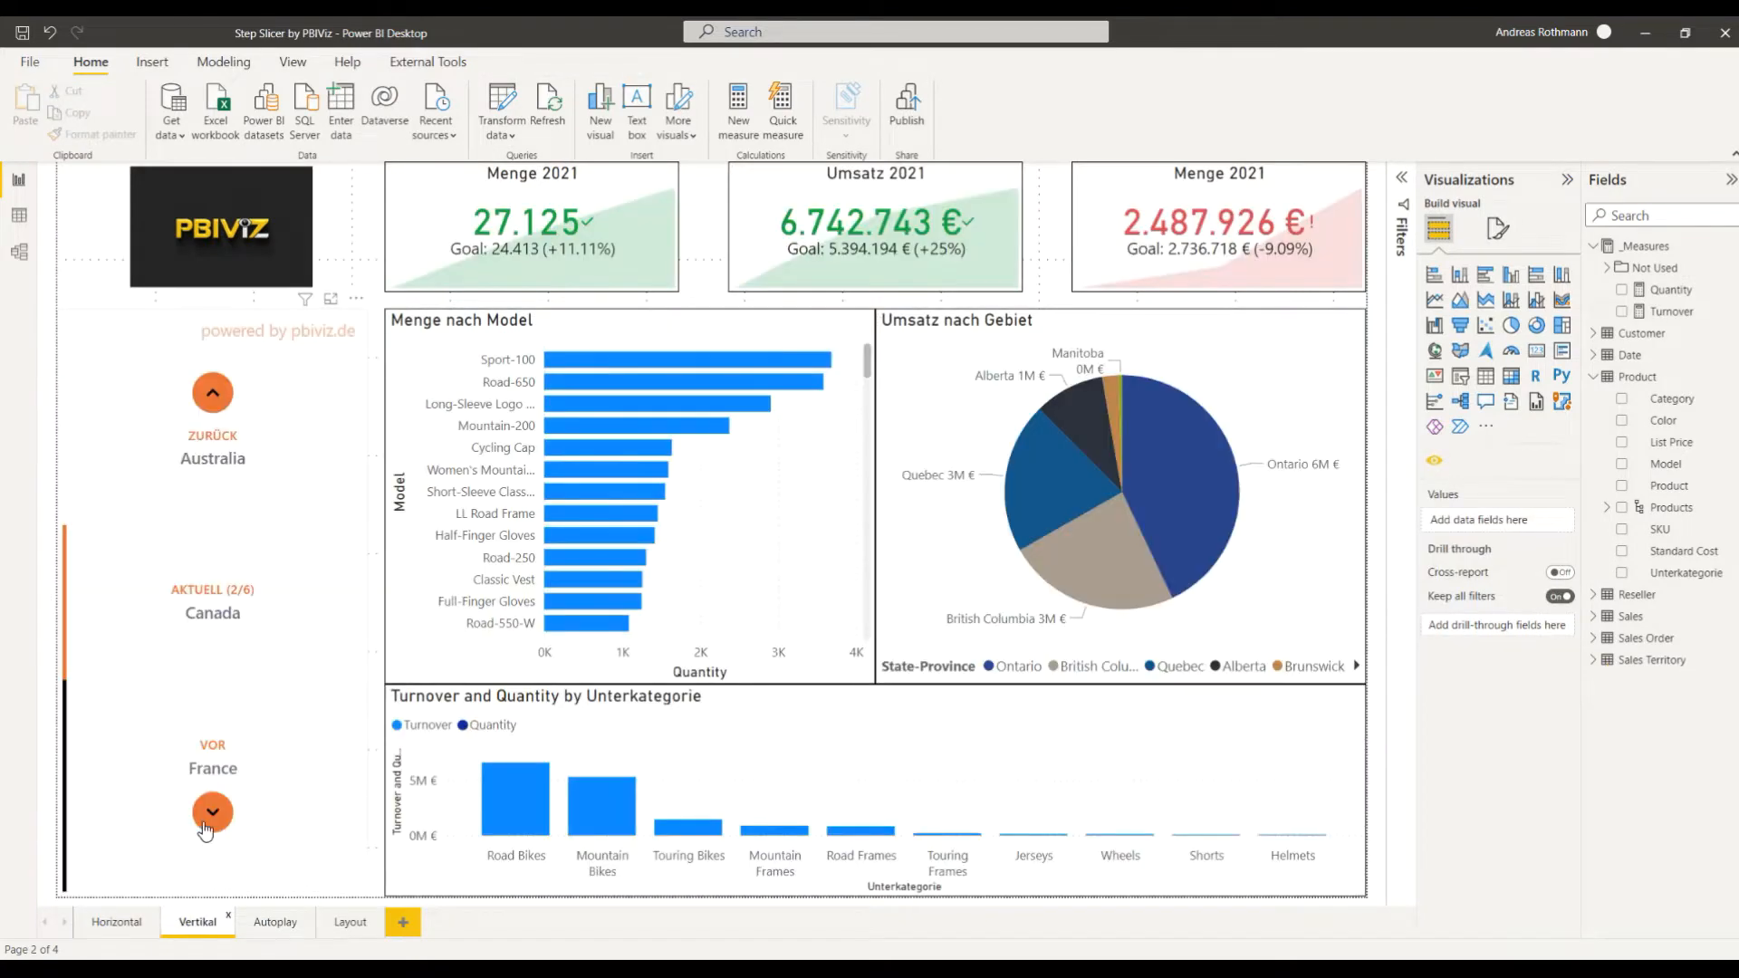
click(206, 828)
click(208, 828)
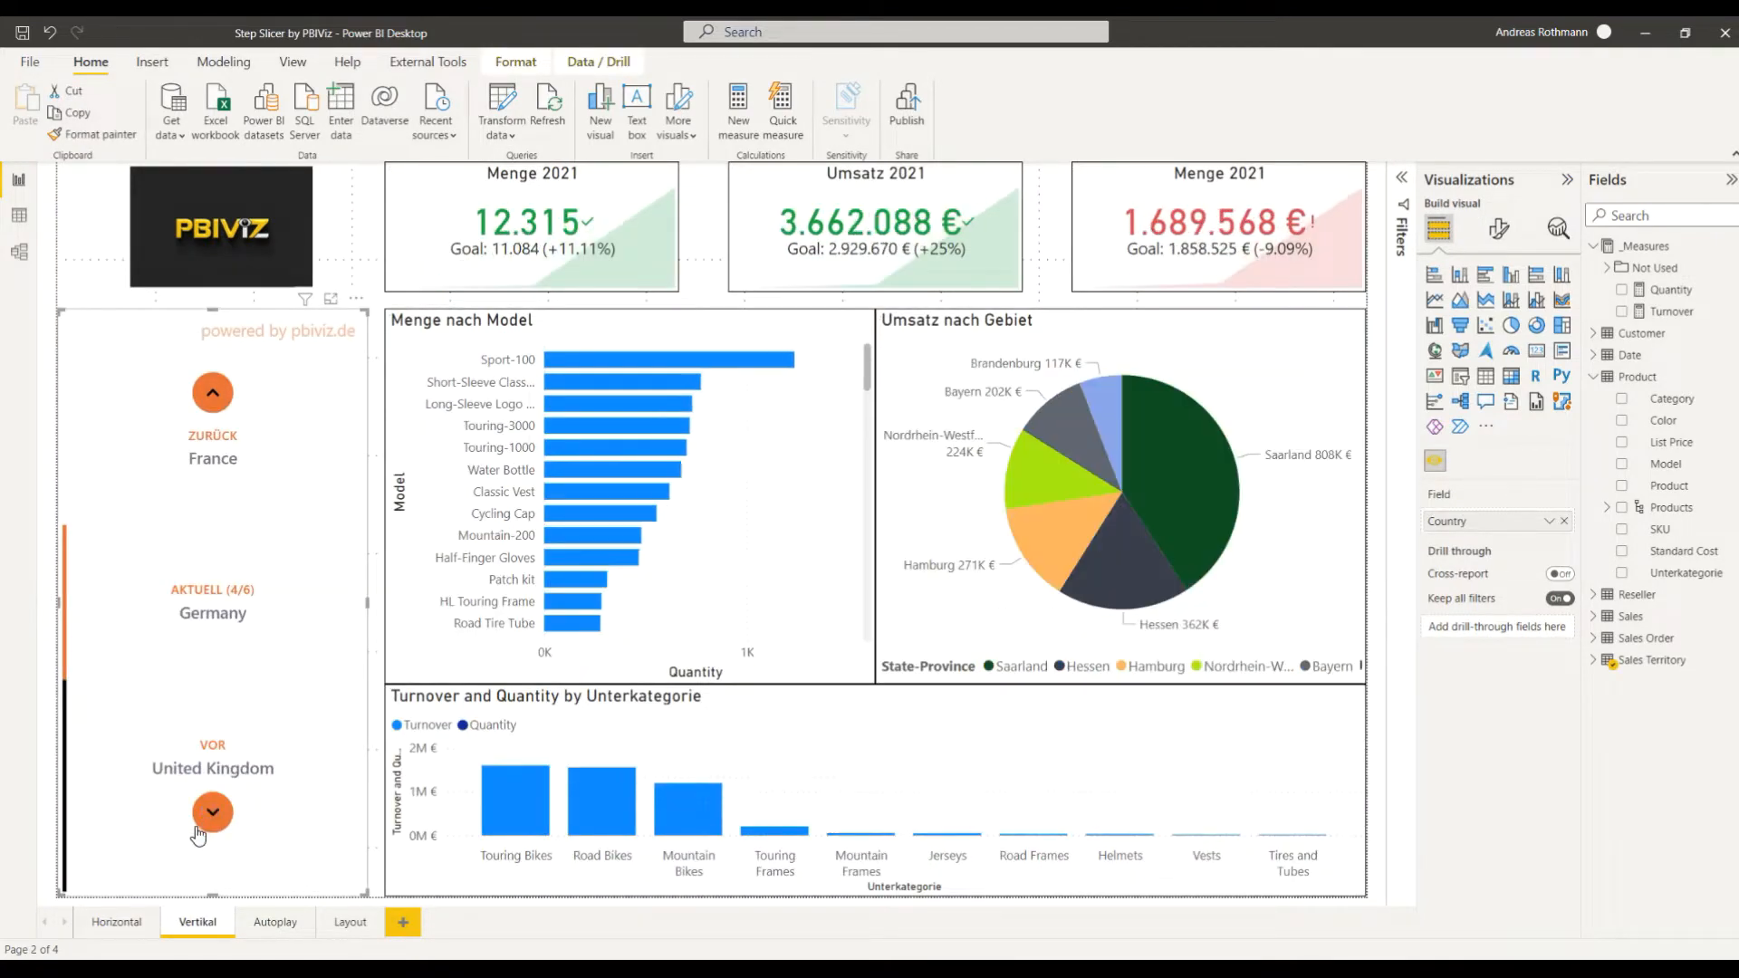
click(128, 920)
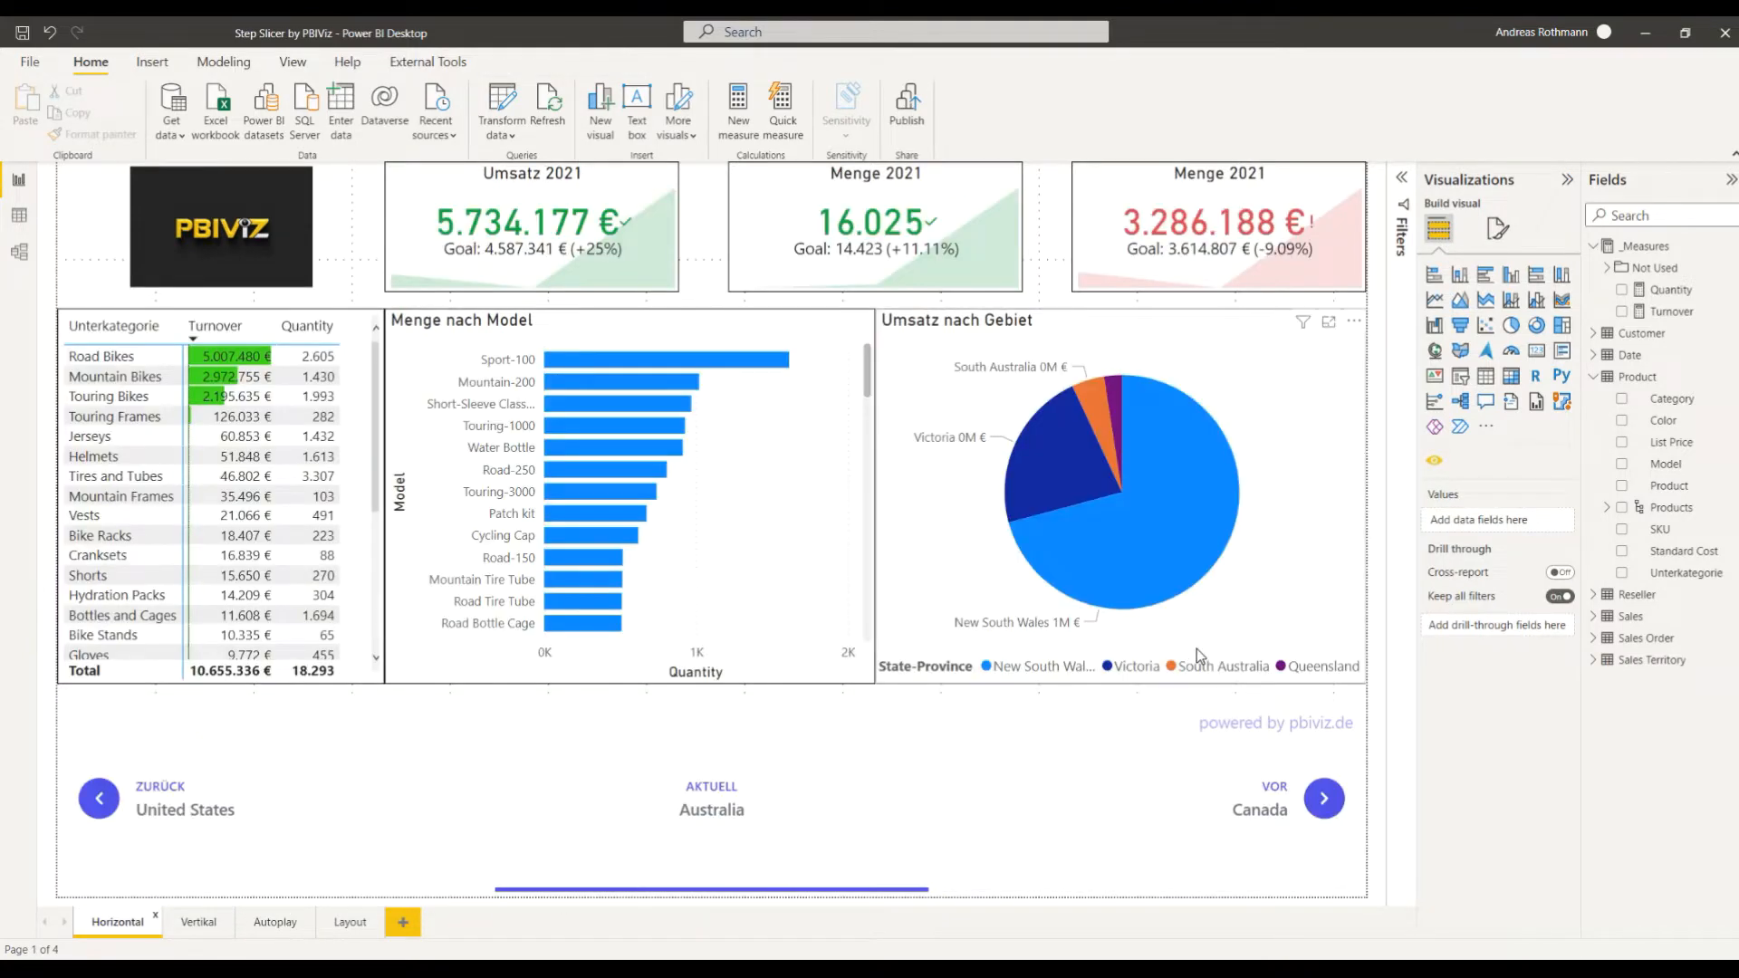
Step: Create a new measure in the Product table with the formula DummyForExcel = 1
click(1672, 314)
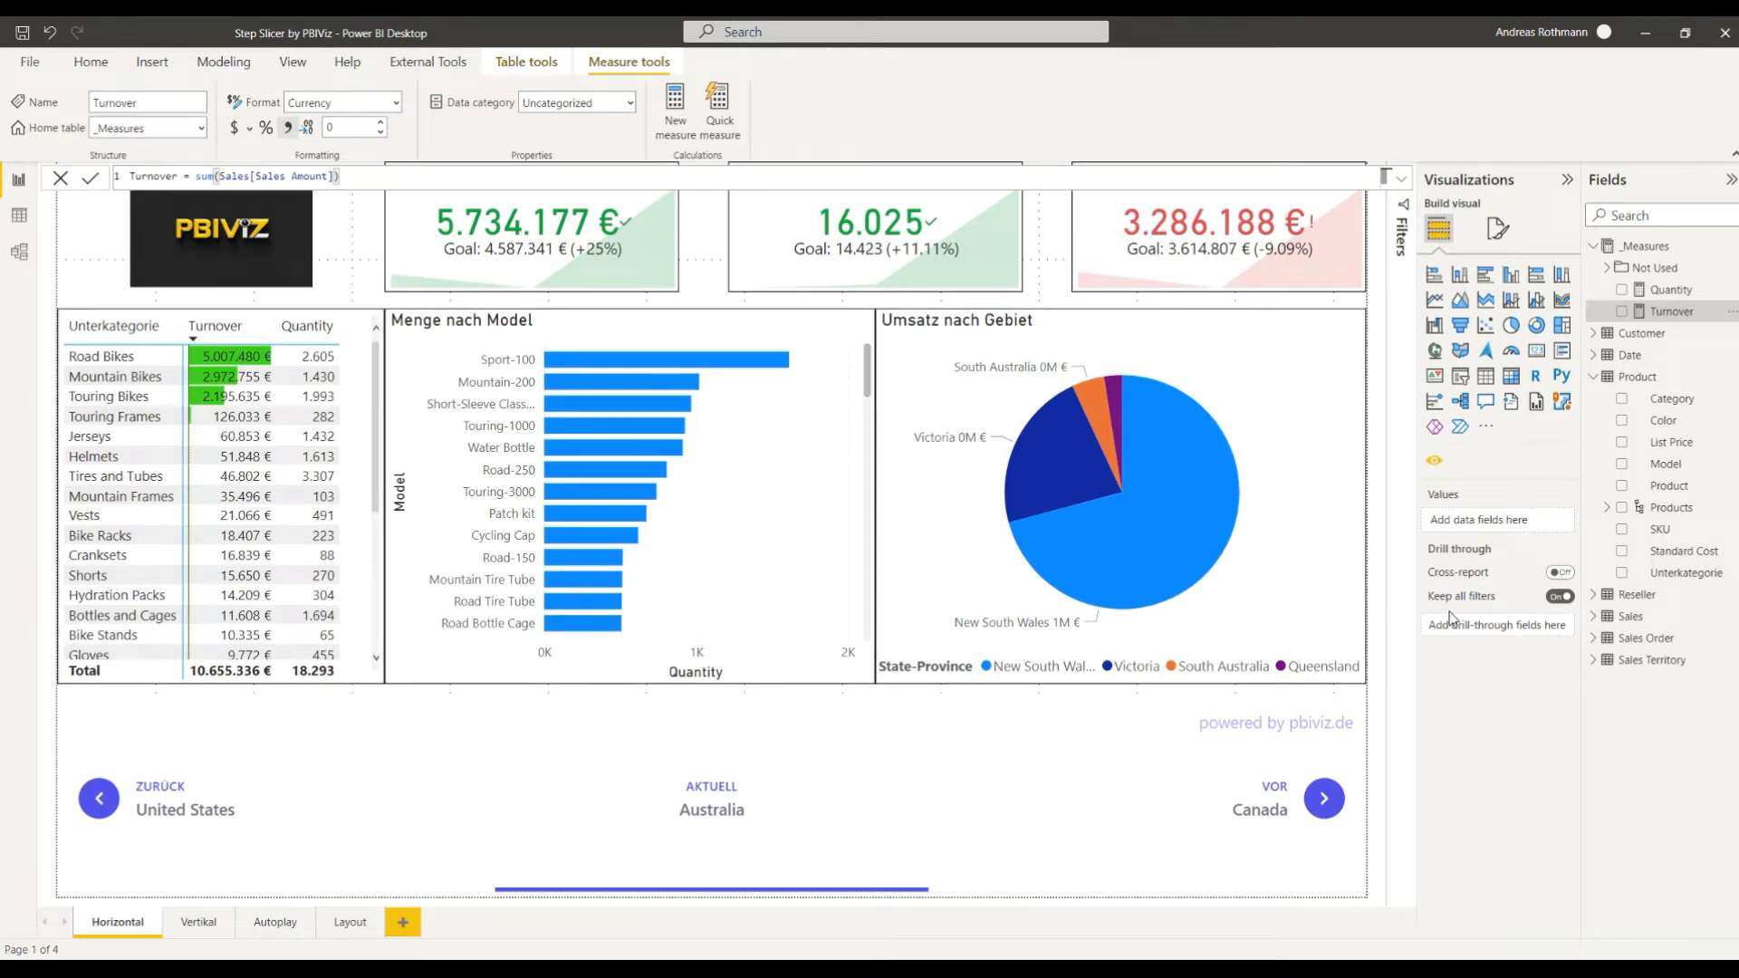
right_click(1636, 388)
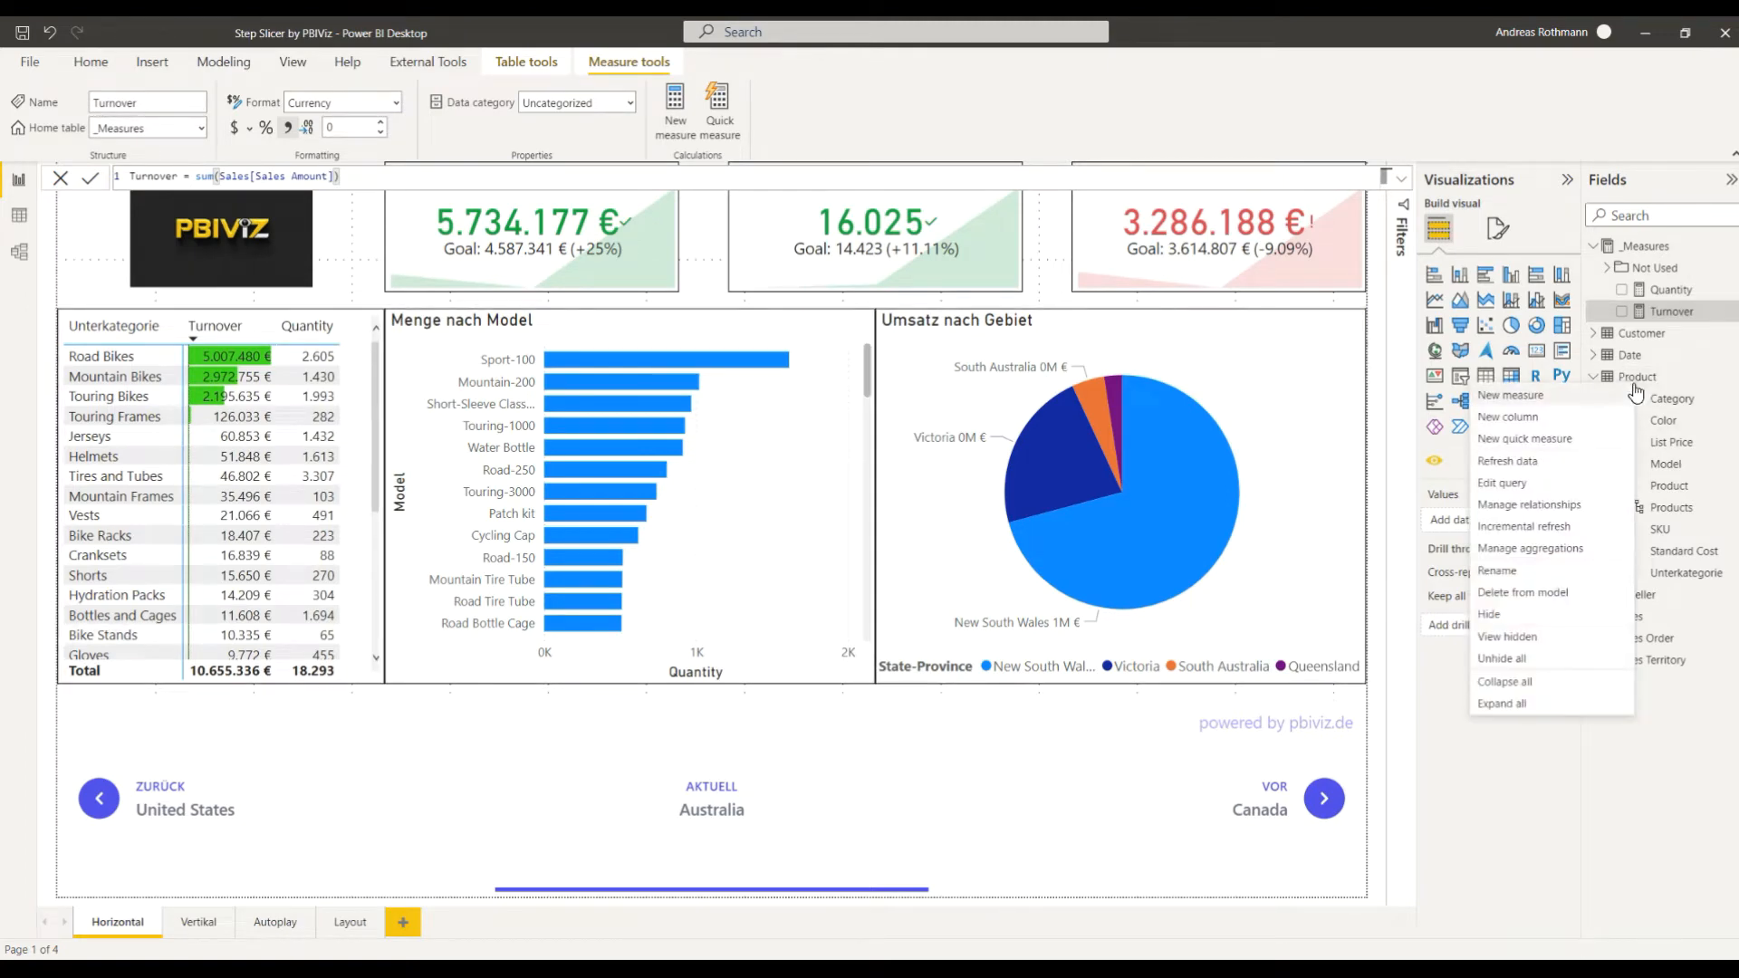
click(1570, 398)
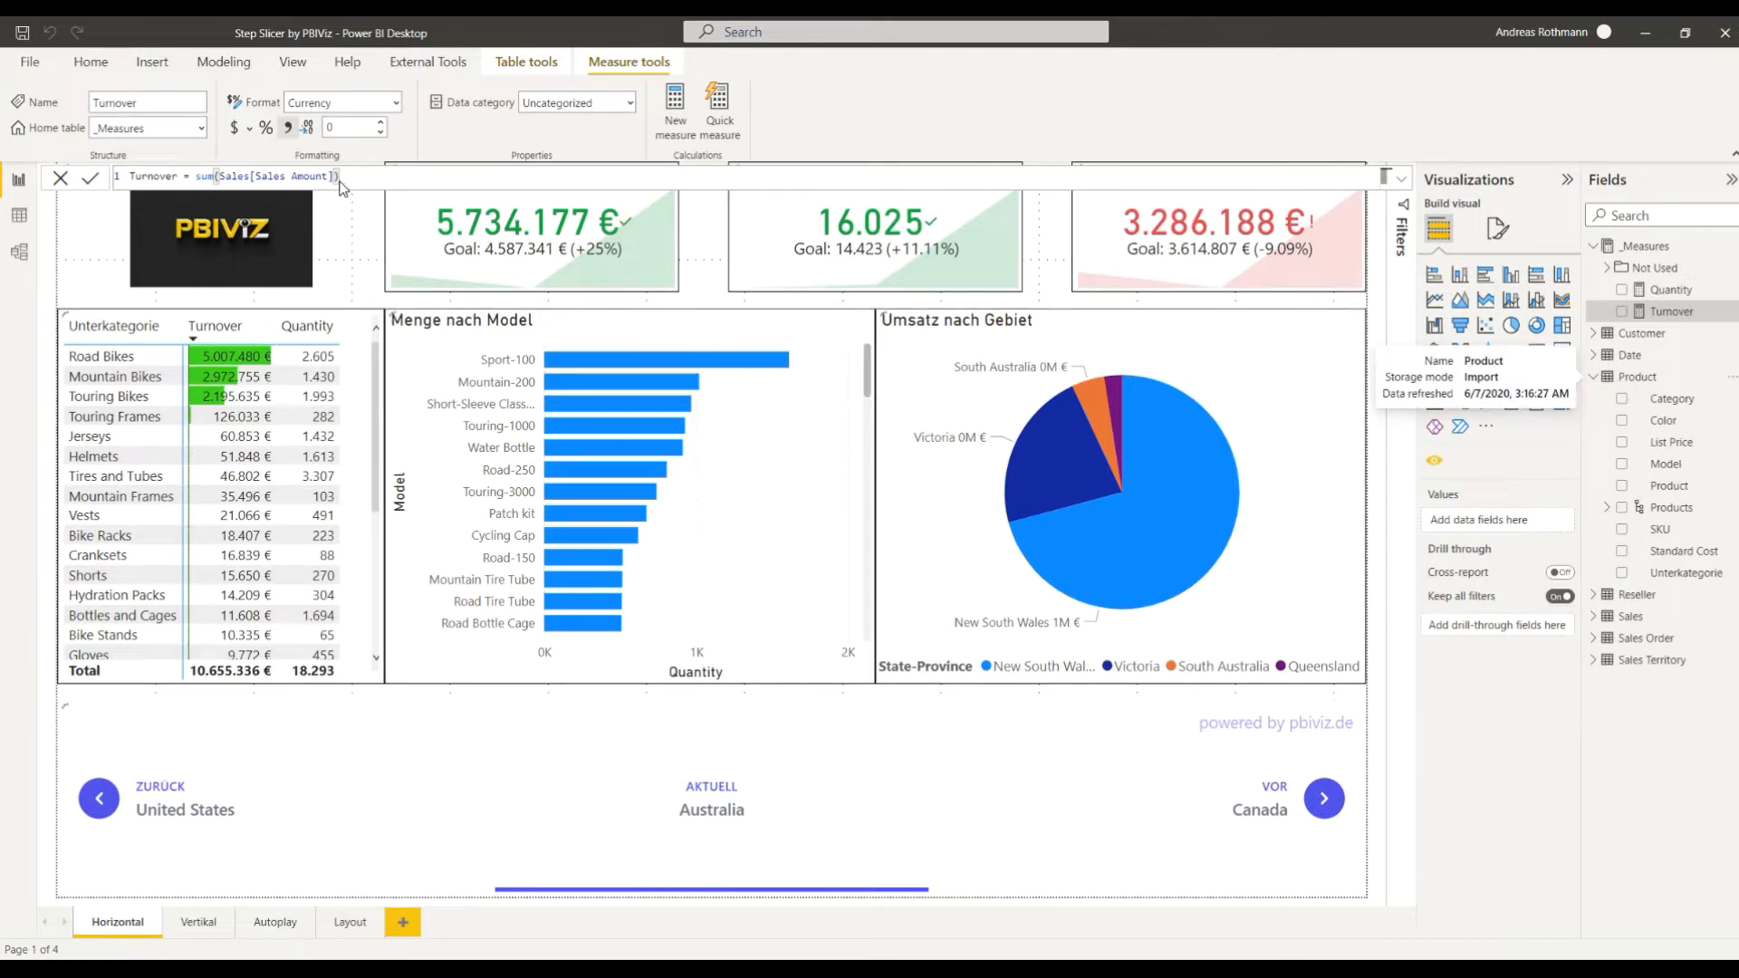
key(ctrl+a)
text(DummyForExcel = 1)
click(90, 177)
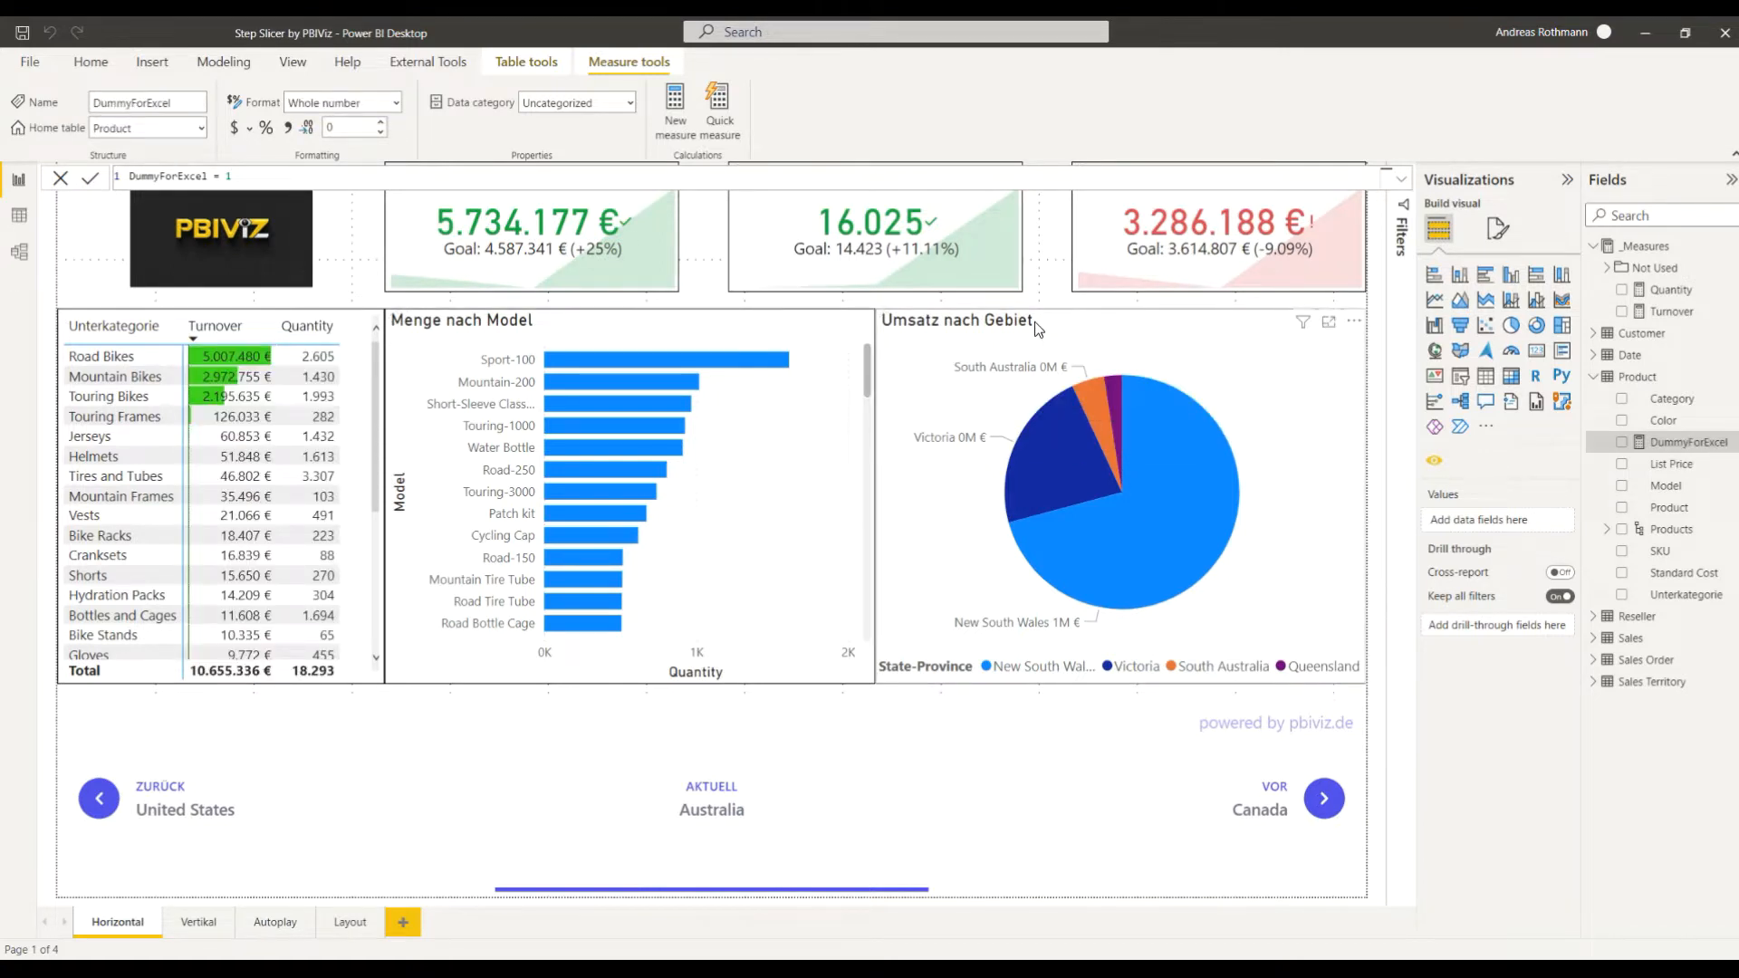
Step: Publish the Step Slicer by PBIViz report to the Youtube workspace
click(90, 61)
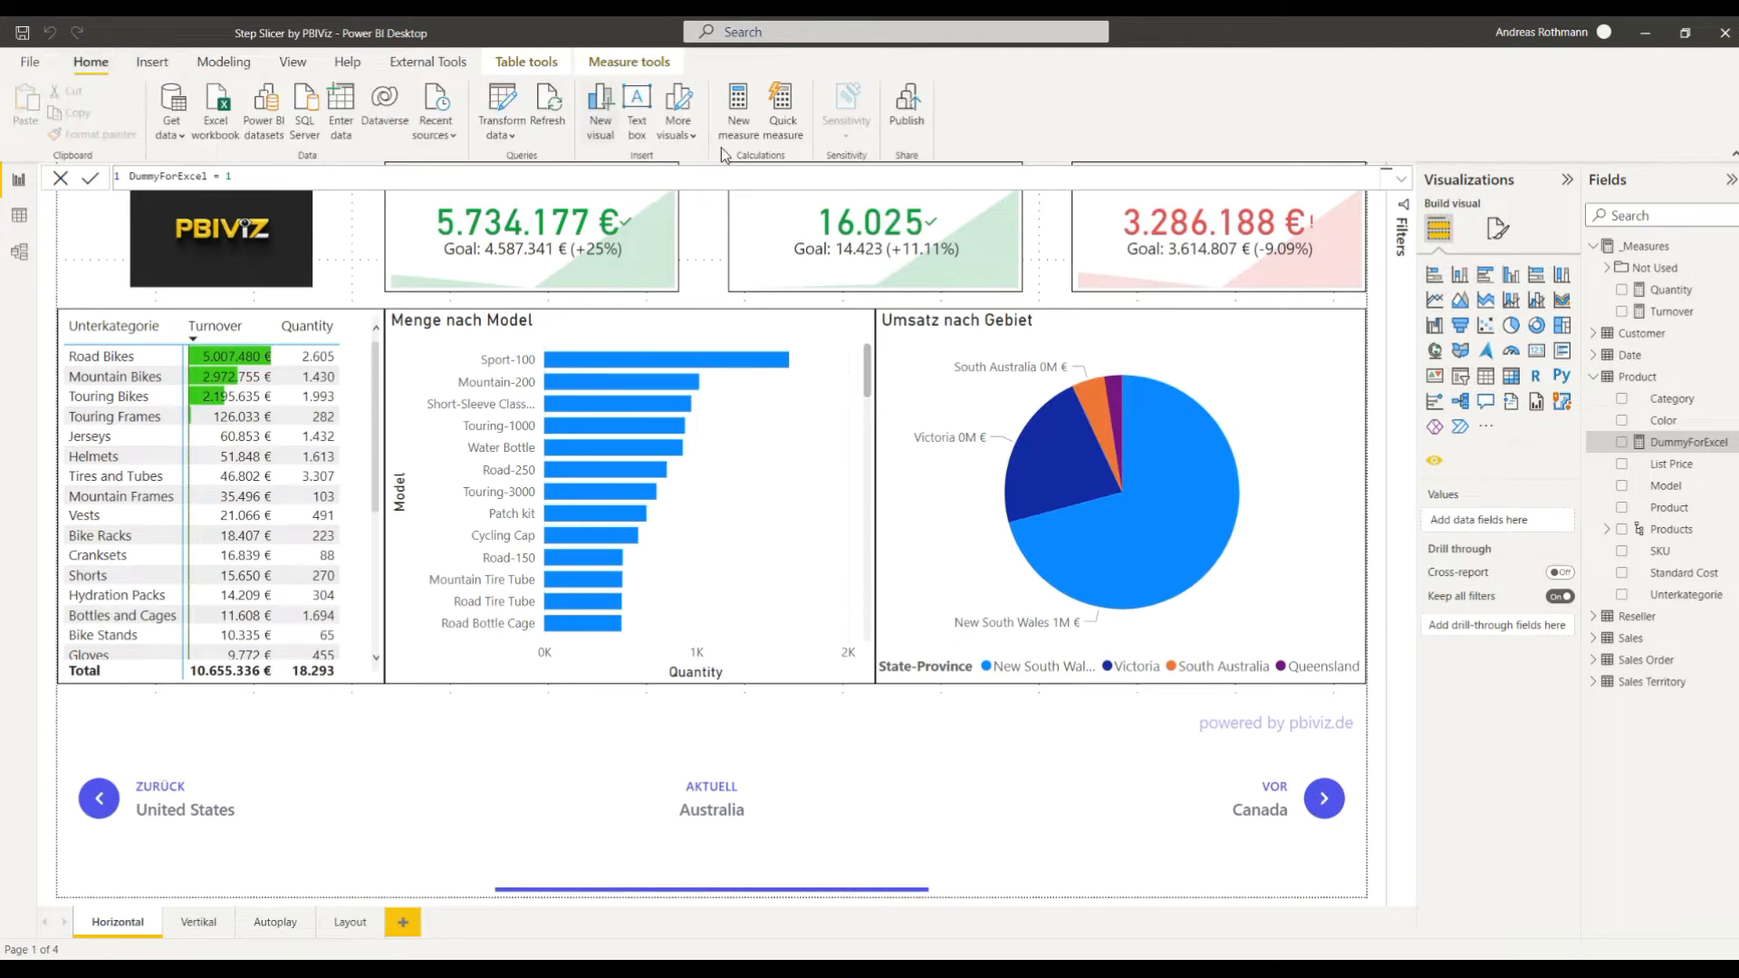
click(906, 132)
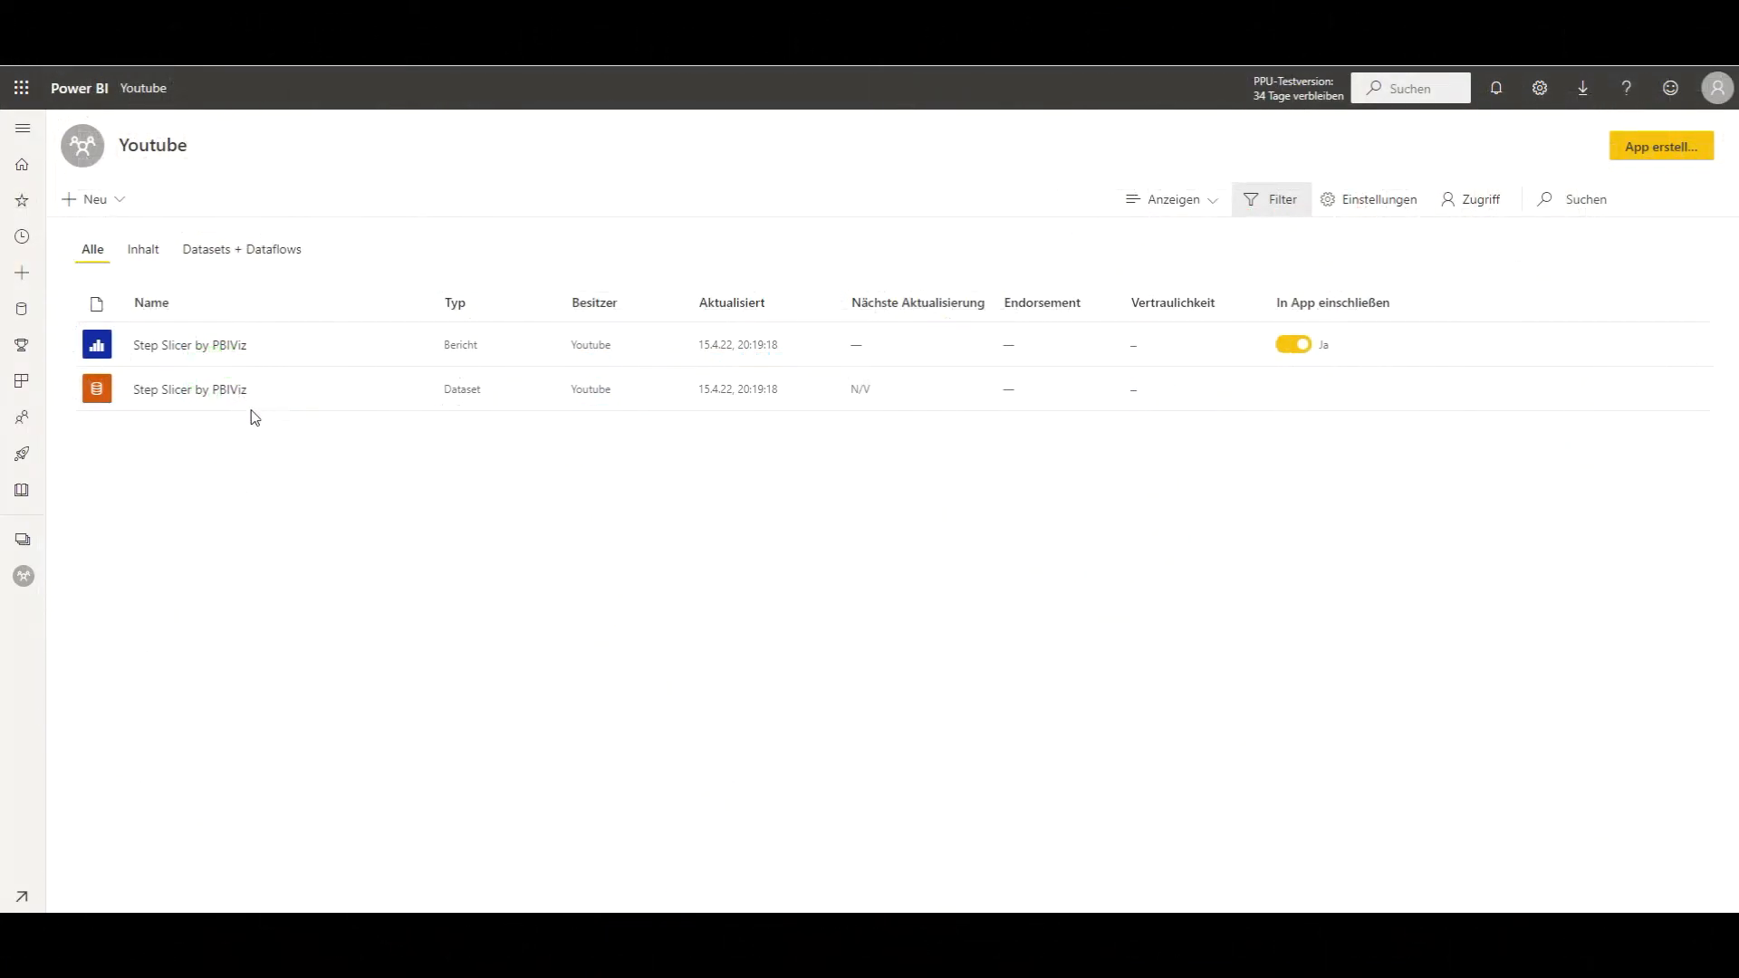
Step: Export the Step Slicer by PBIViz dataset from the Power BI service for analysis in Excel and open the downloaded workbook
click(218, 407)
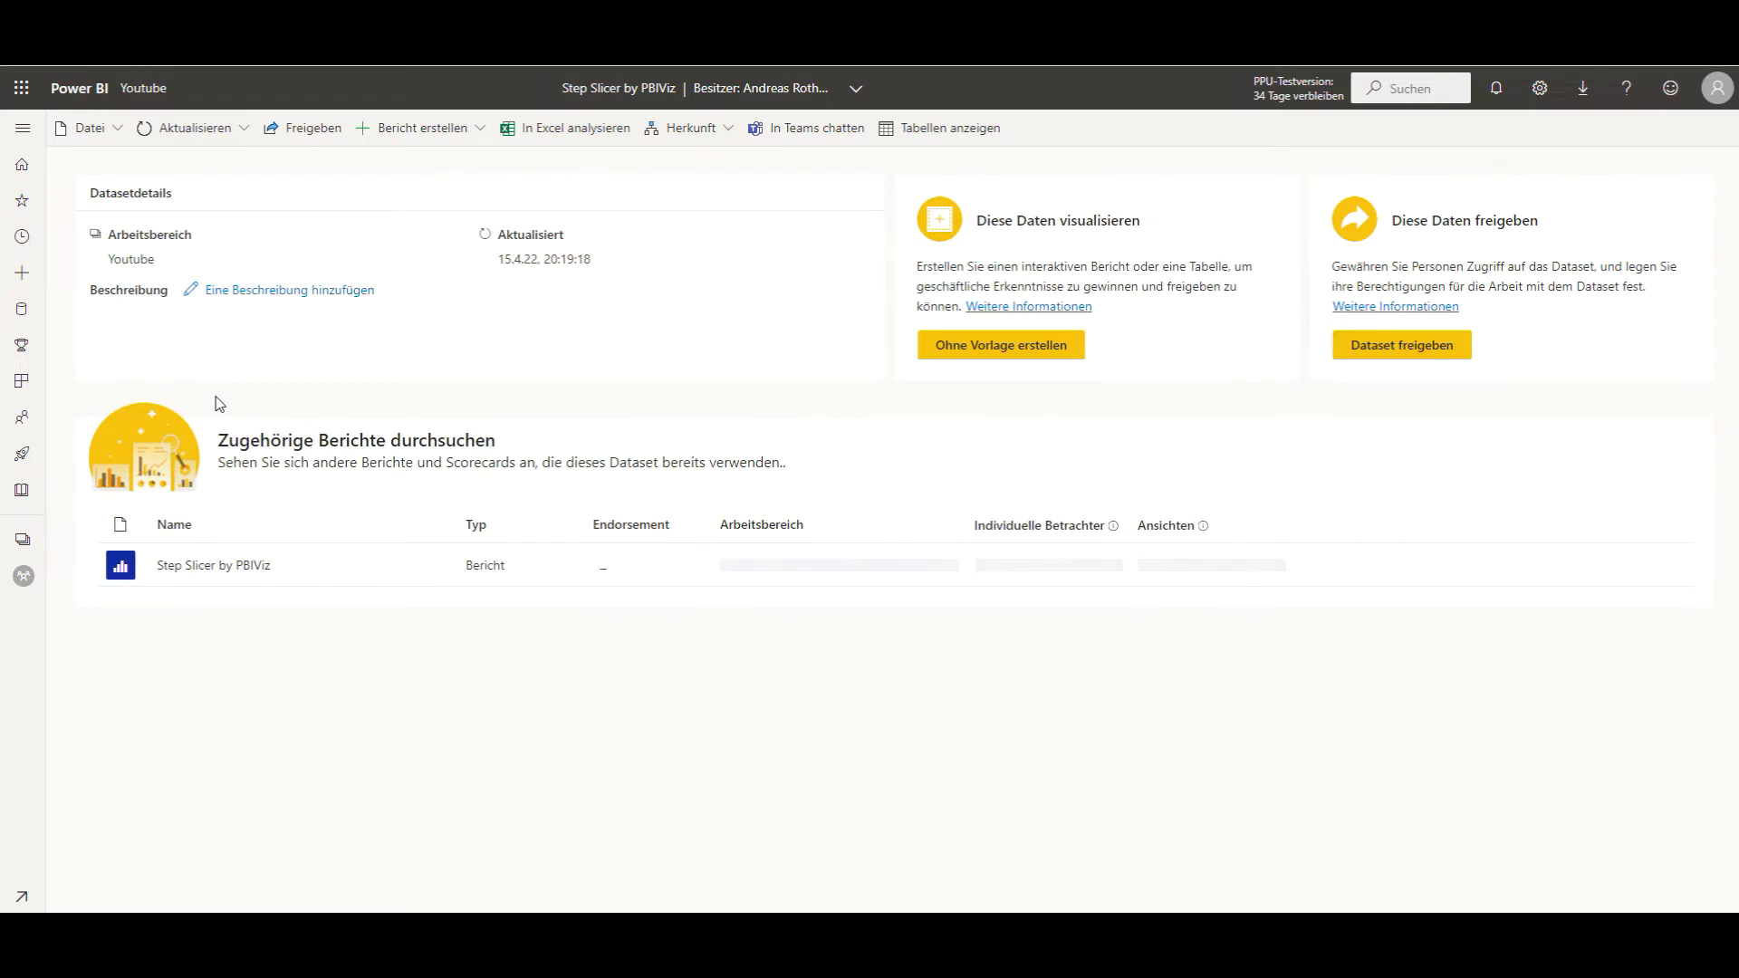
click(549, 131)
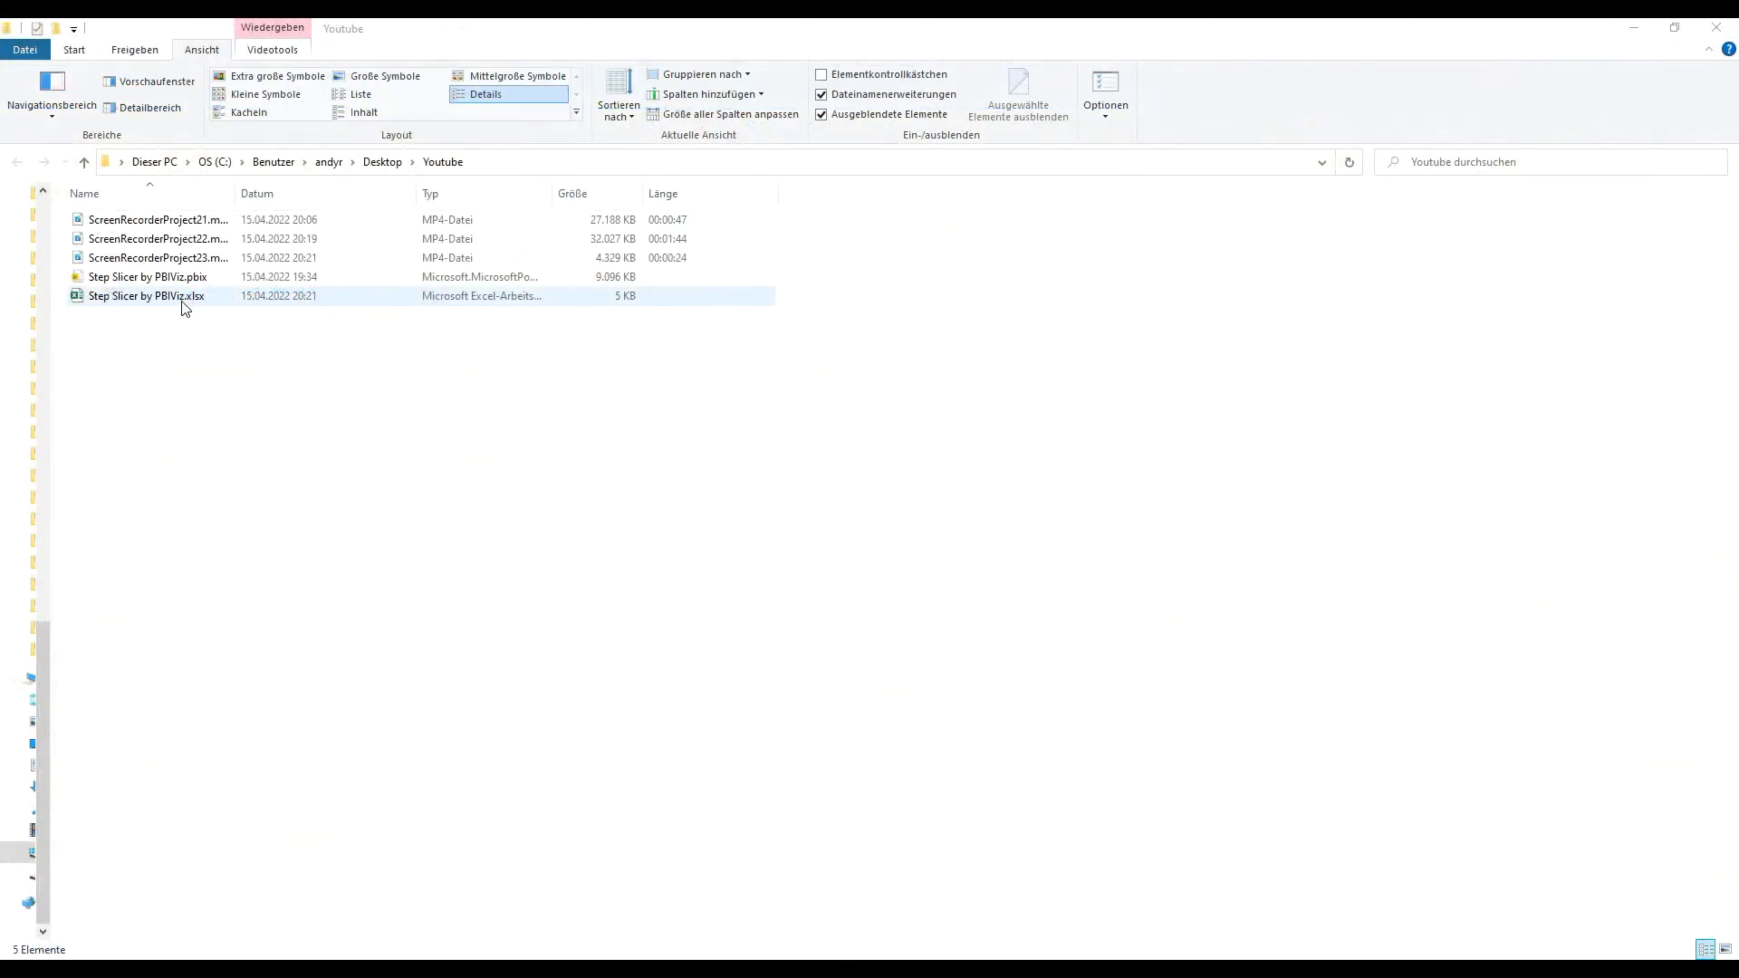
double_click(182, 303)
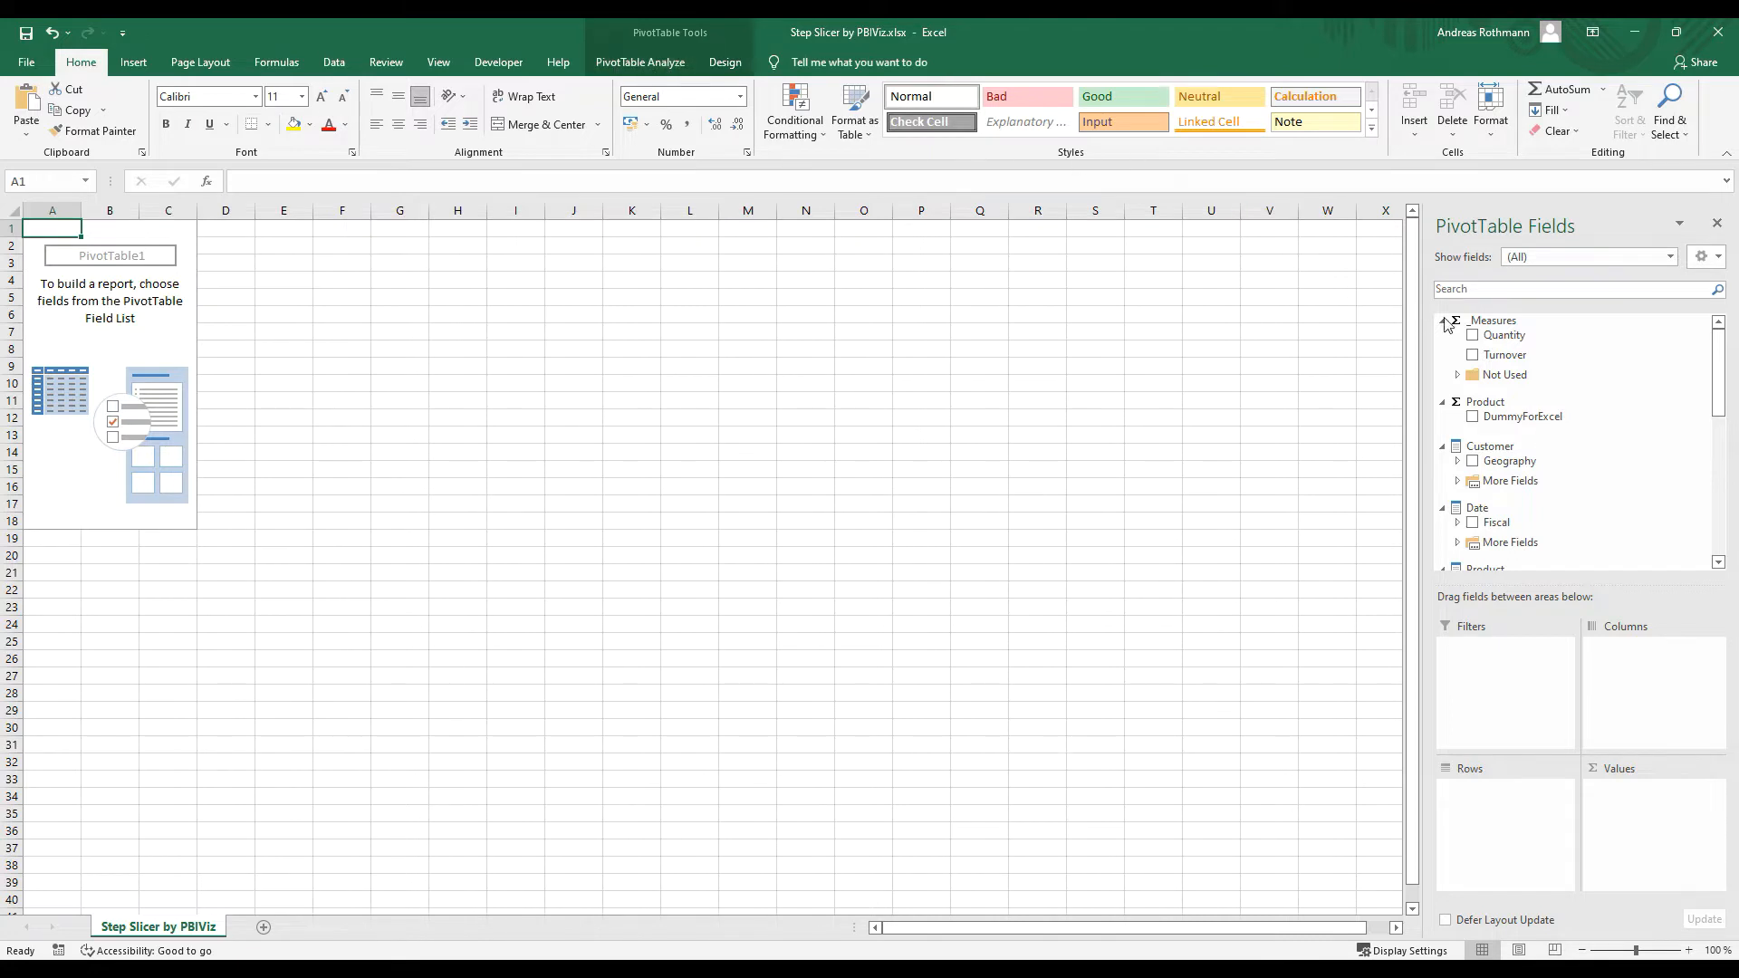
Step: Build the PivotTable with Turnover as values and Customer Geography as rows, and expand Germany, Bayern and Erlangen
drag(1551, 356, 1672, 812)
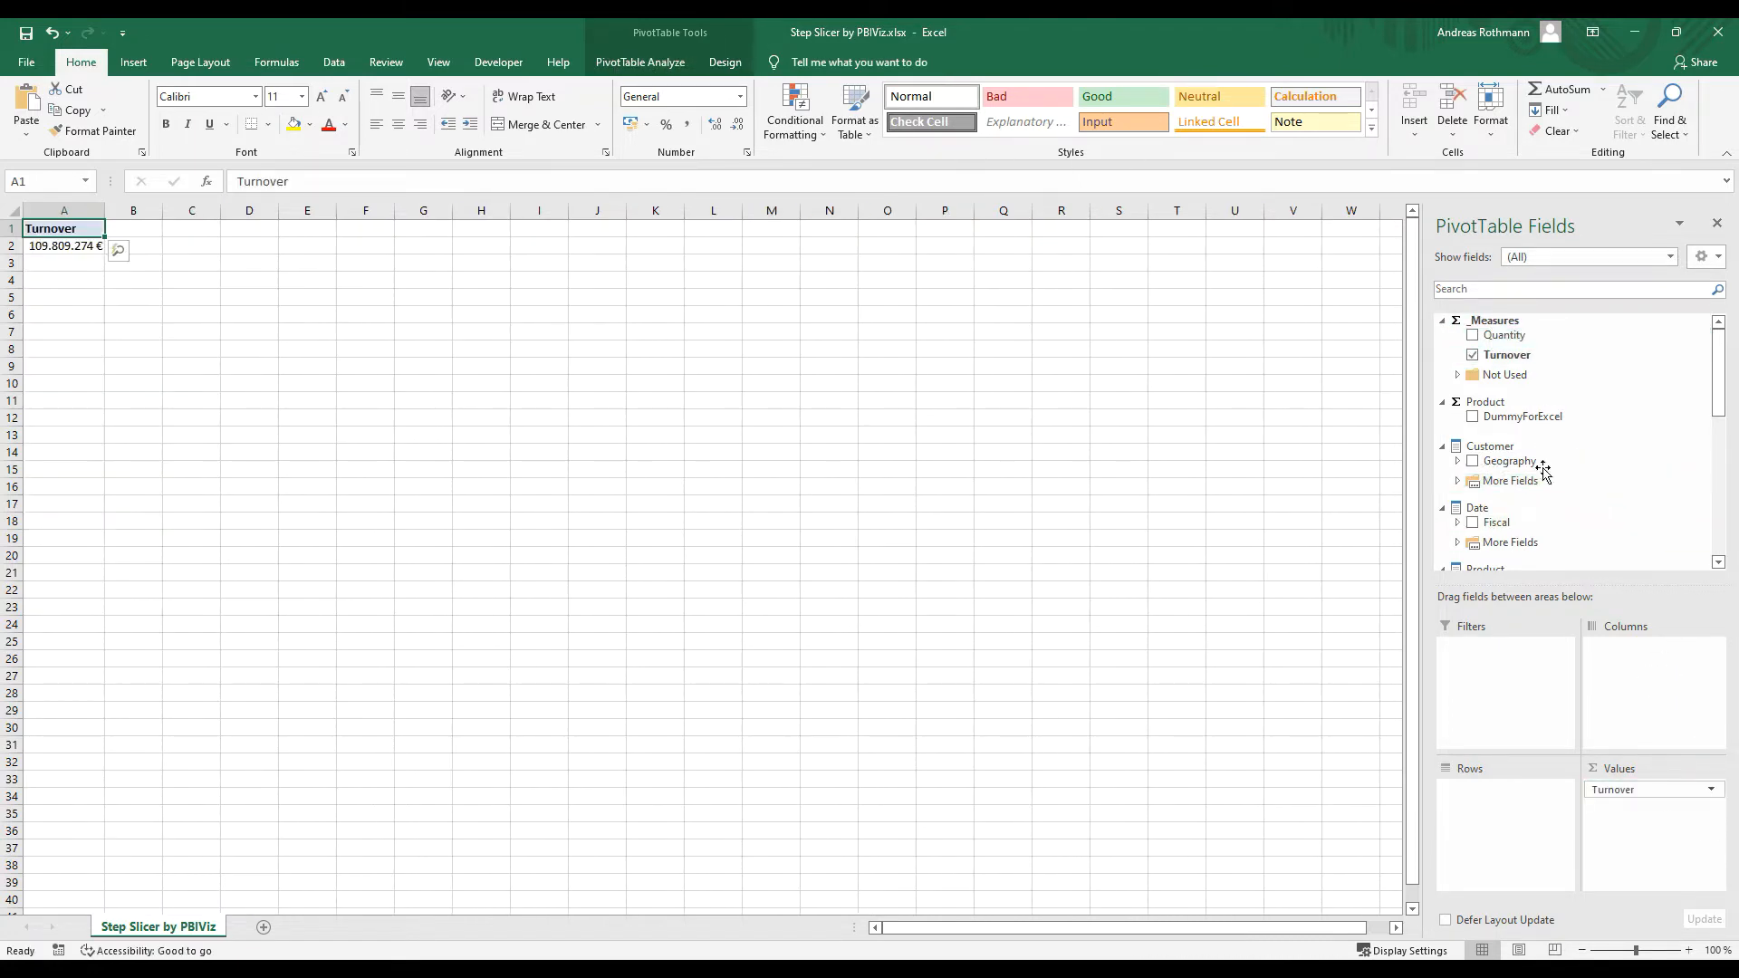
click(1458, 462)
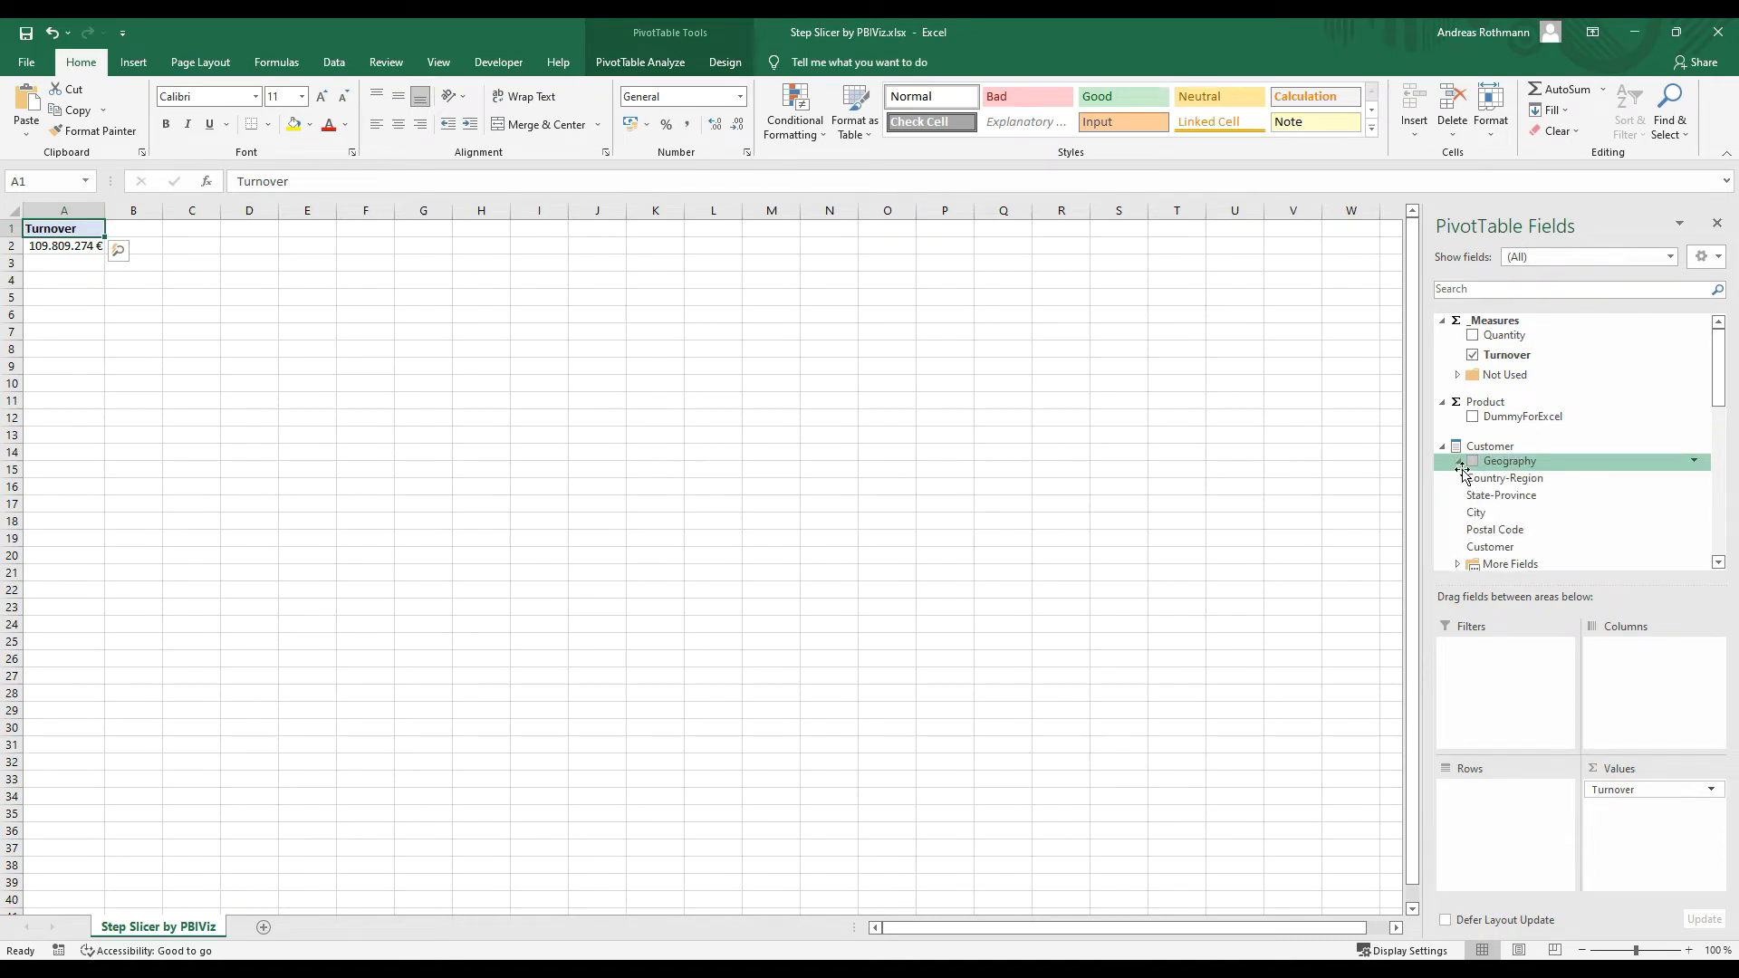
drag(1470, 478, 1495, 799)
click(31, 315)
click(47, 332)
click(62, 350)
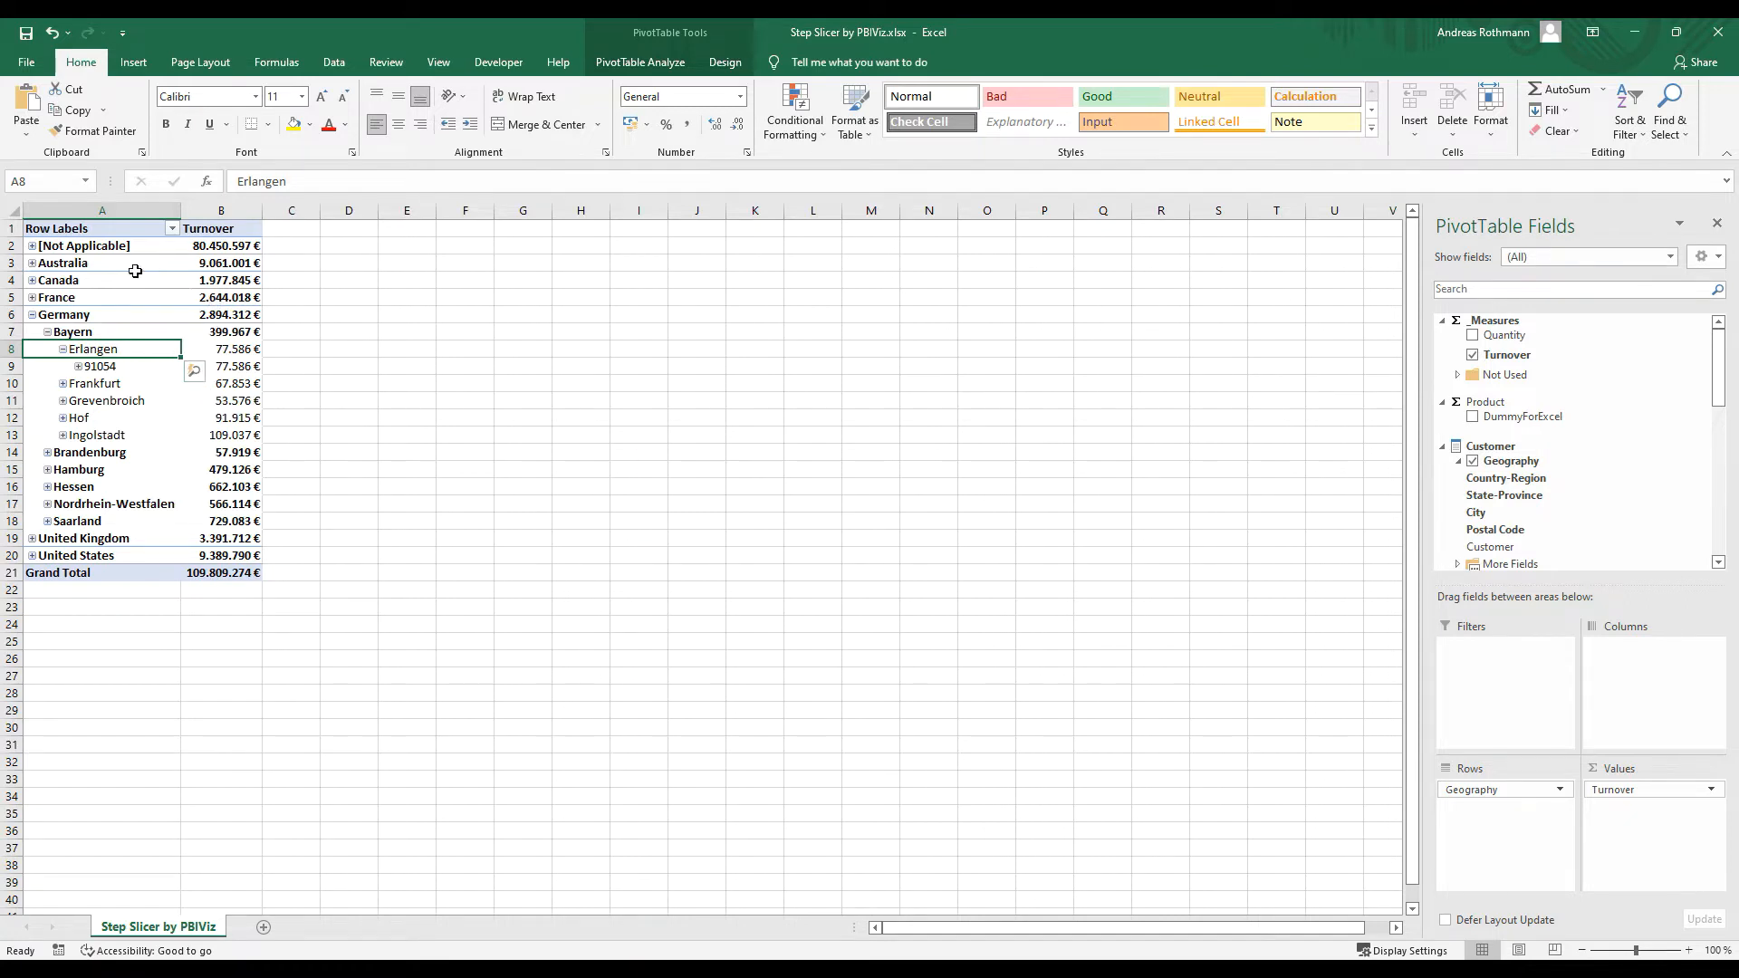
Step: Try to drill through to the detail rows behind Erlangen's Turnover value
click(227, 350)
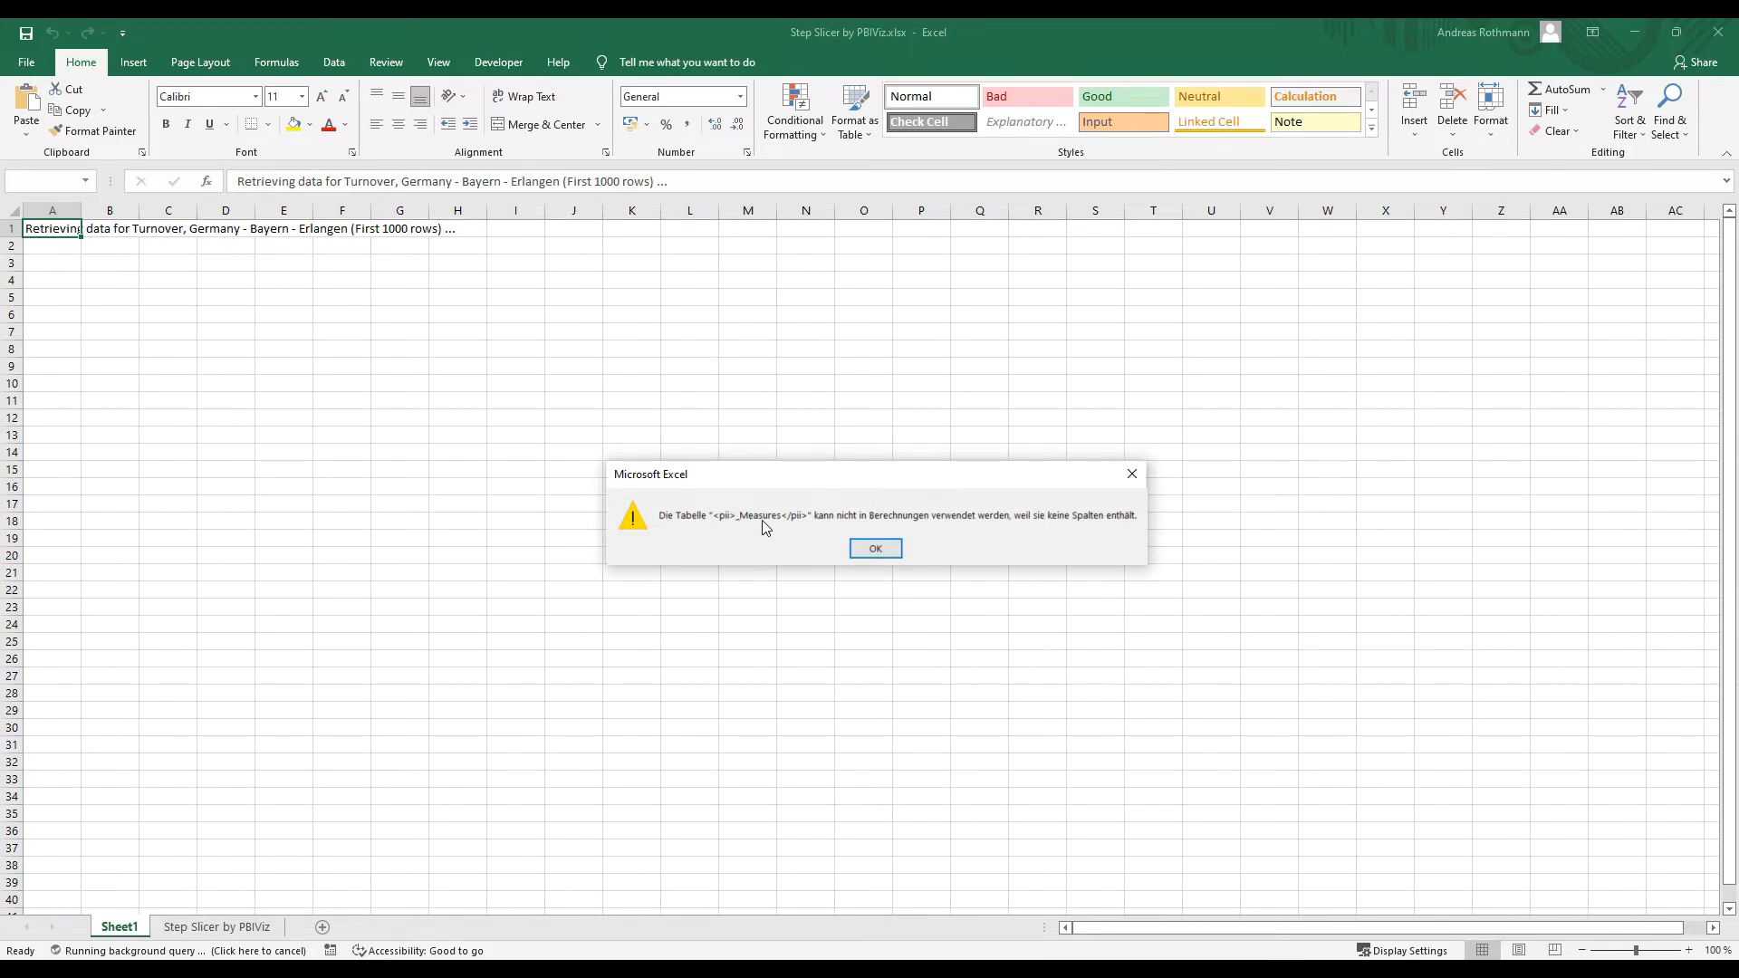
click(875, 548)
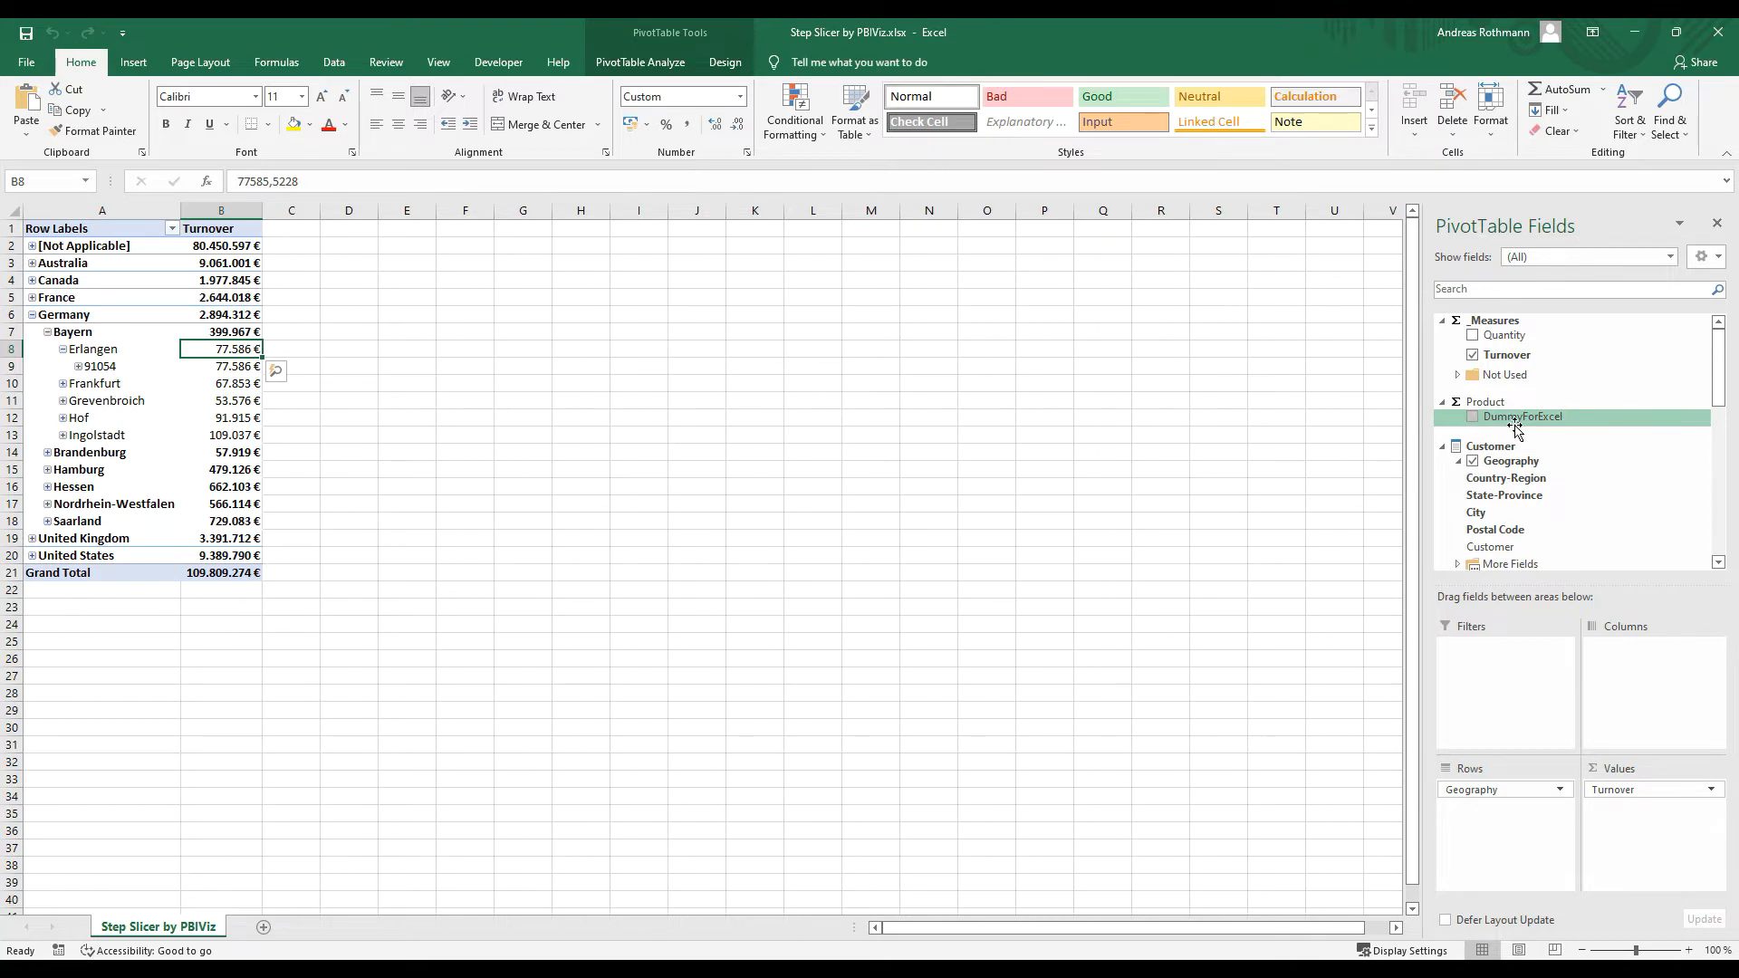
Step: Replace Turnover with DummyForExcel in the PivotTable values and drill through to the detail rows behind Erlangen's value
drag(1511, 426, 1618, 539)
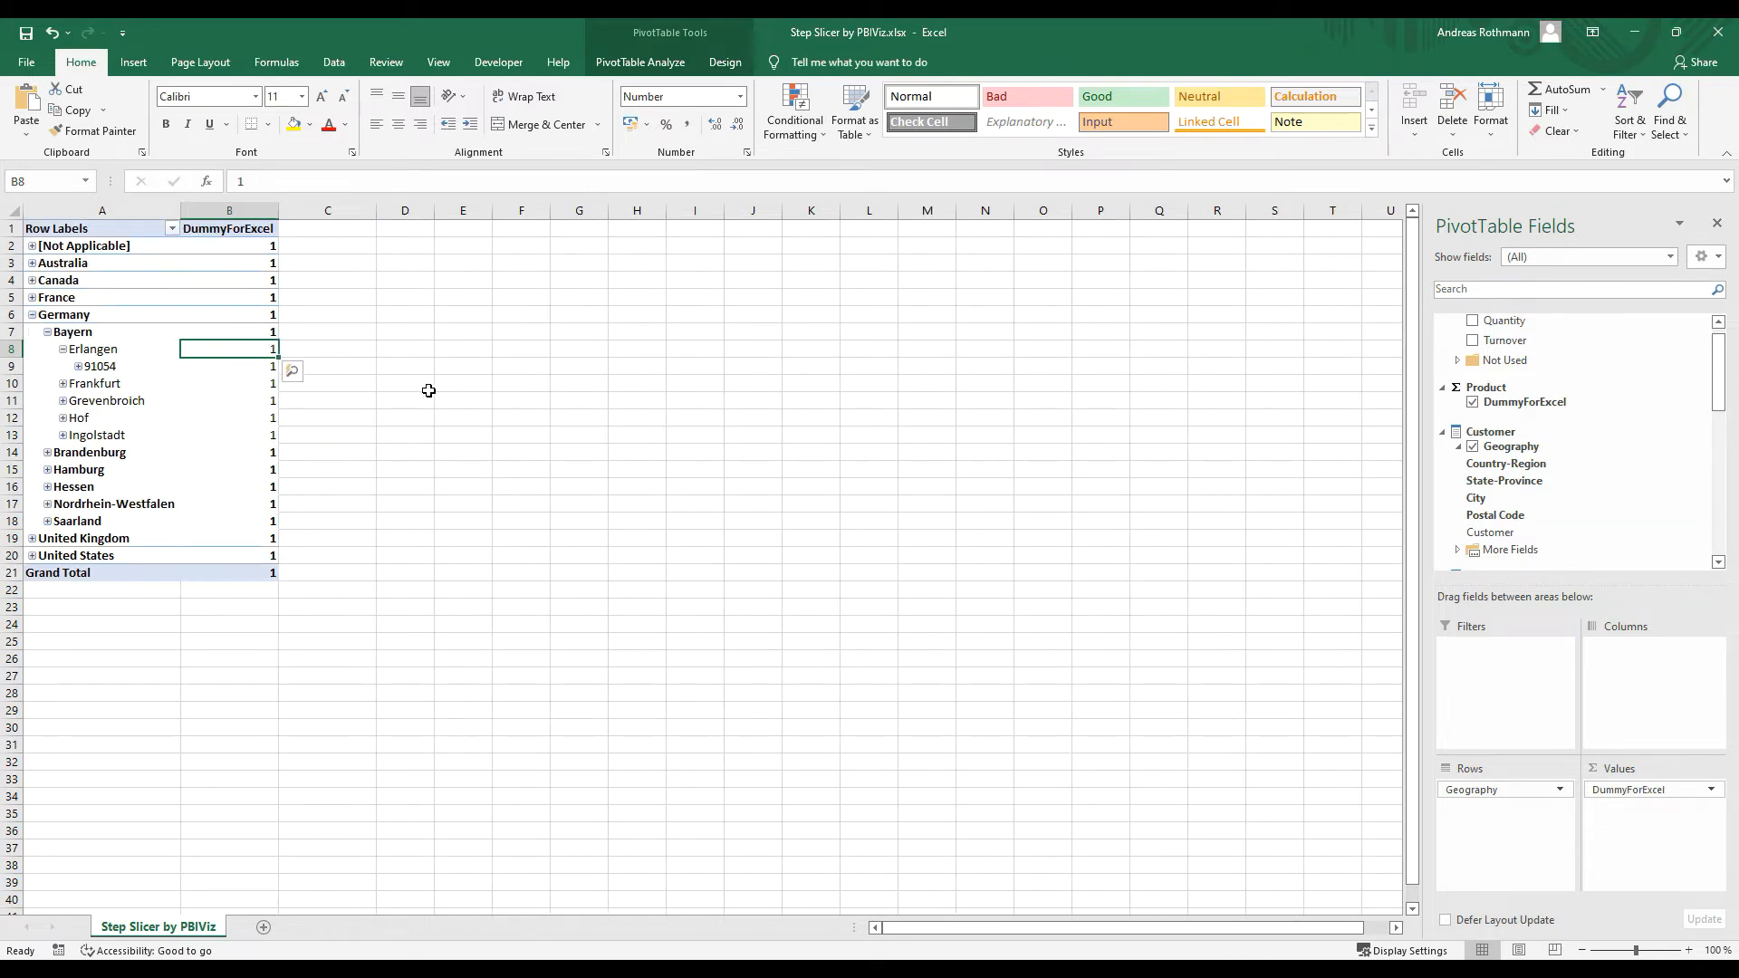
mouse_move(252, 349)
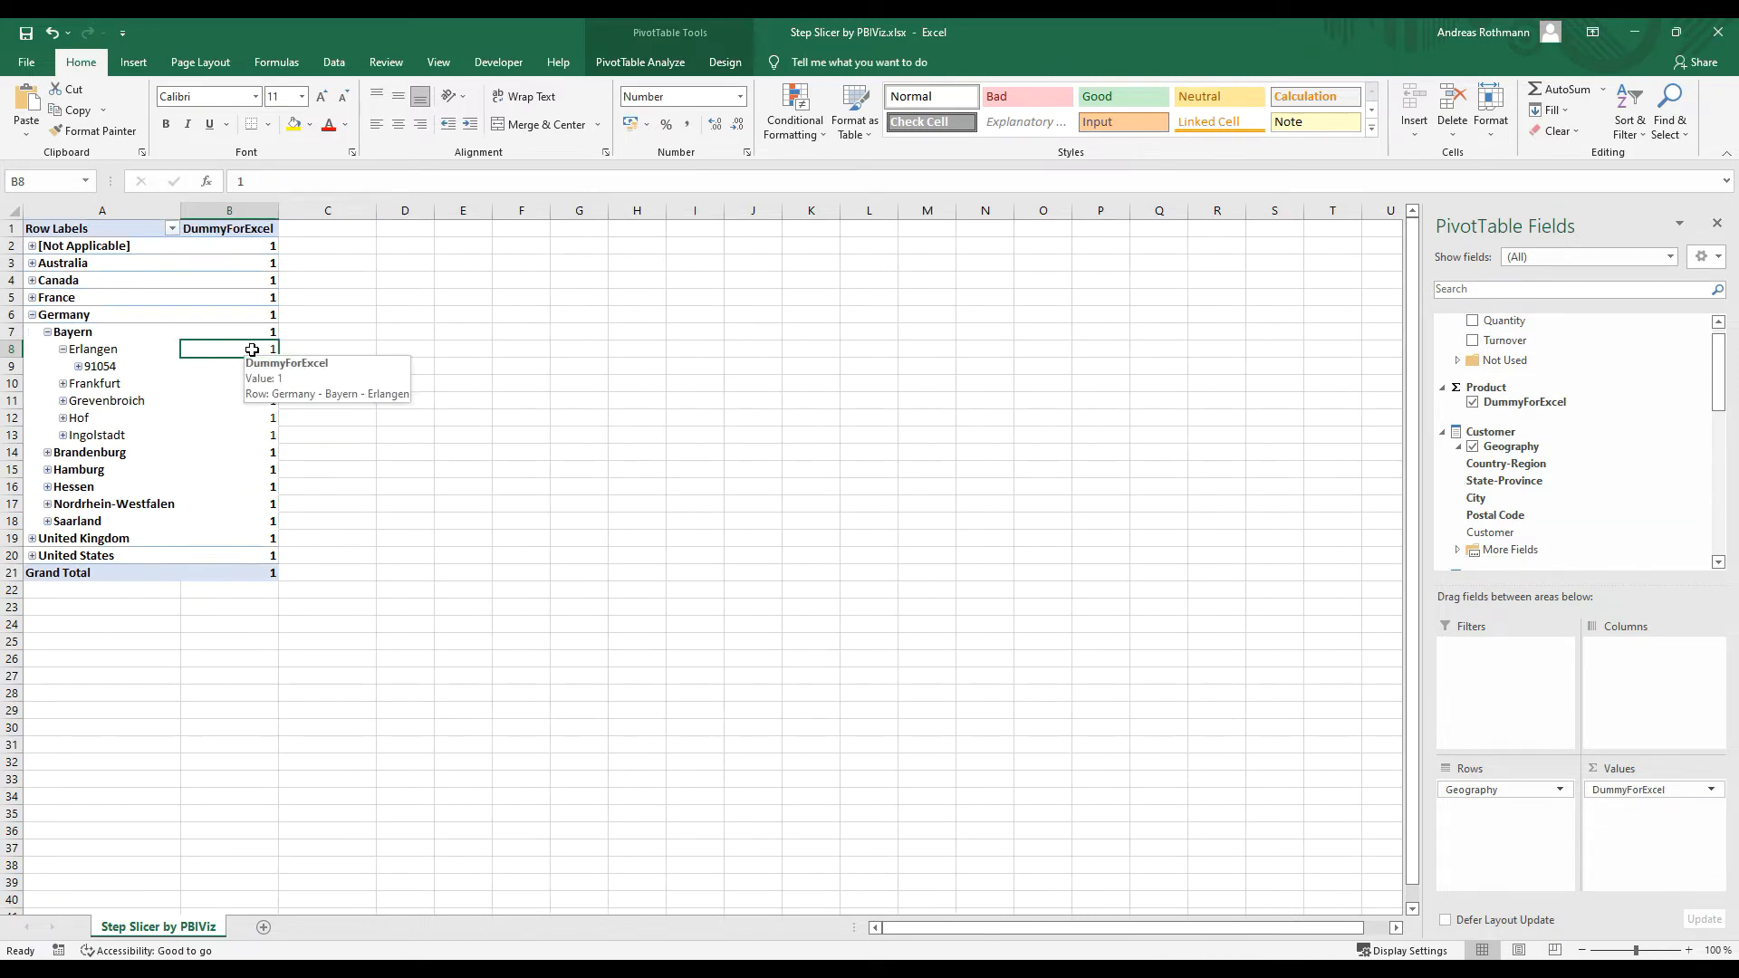
double_click(252, 350)
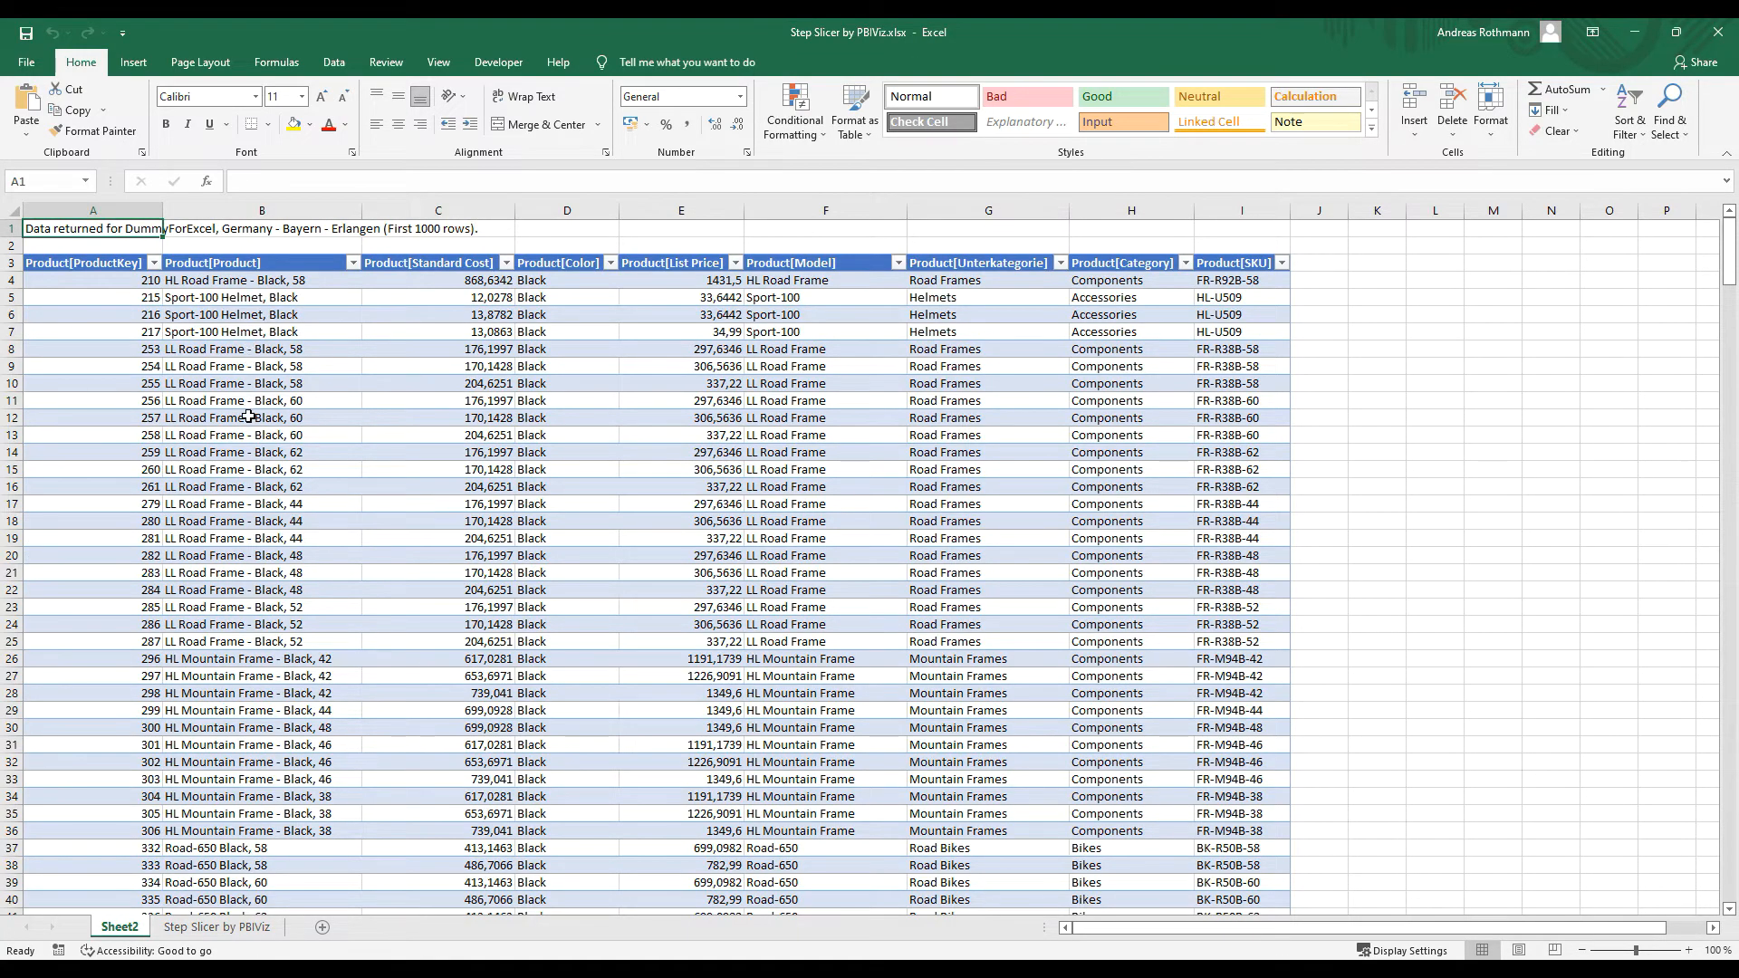
Step: Examine the product rows of the drill-through table on Sheet2
click(272, 472)
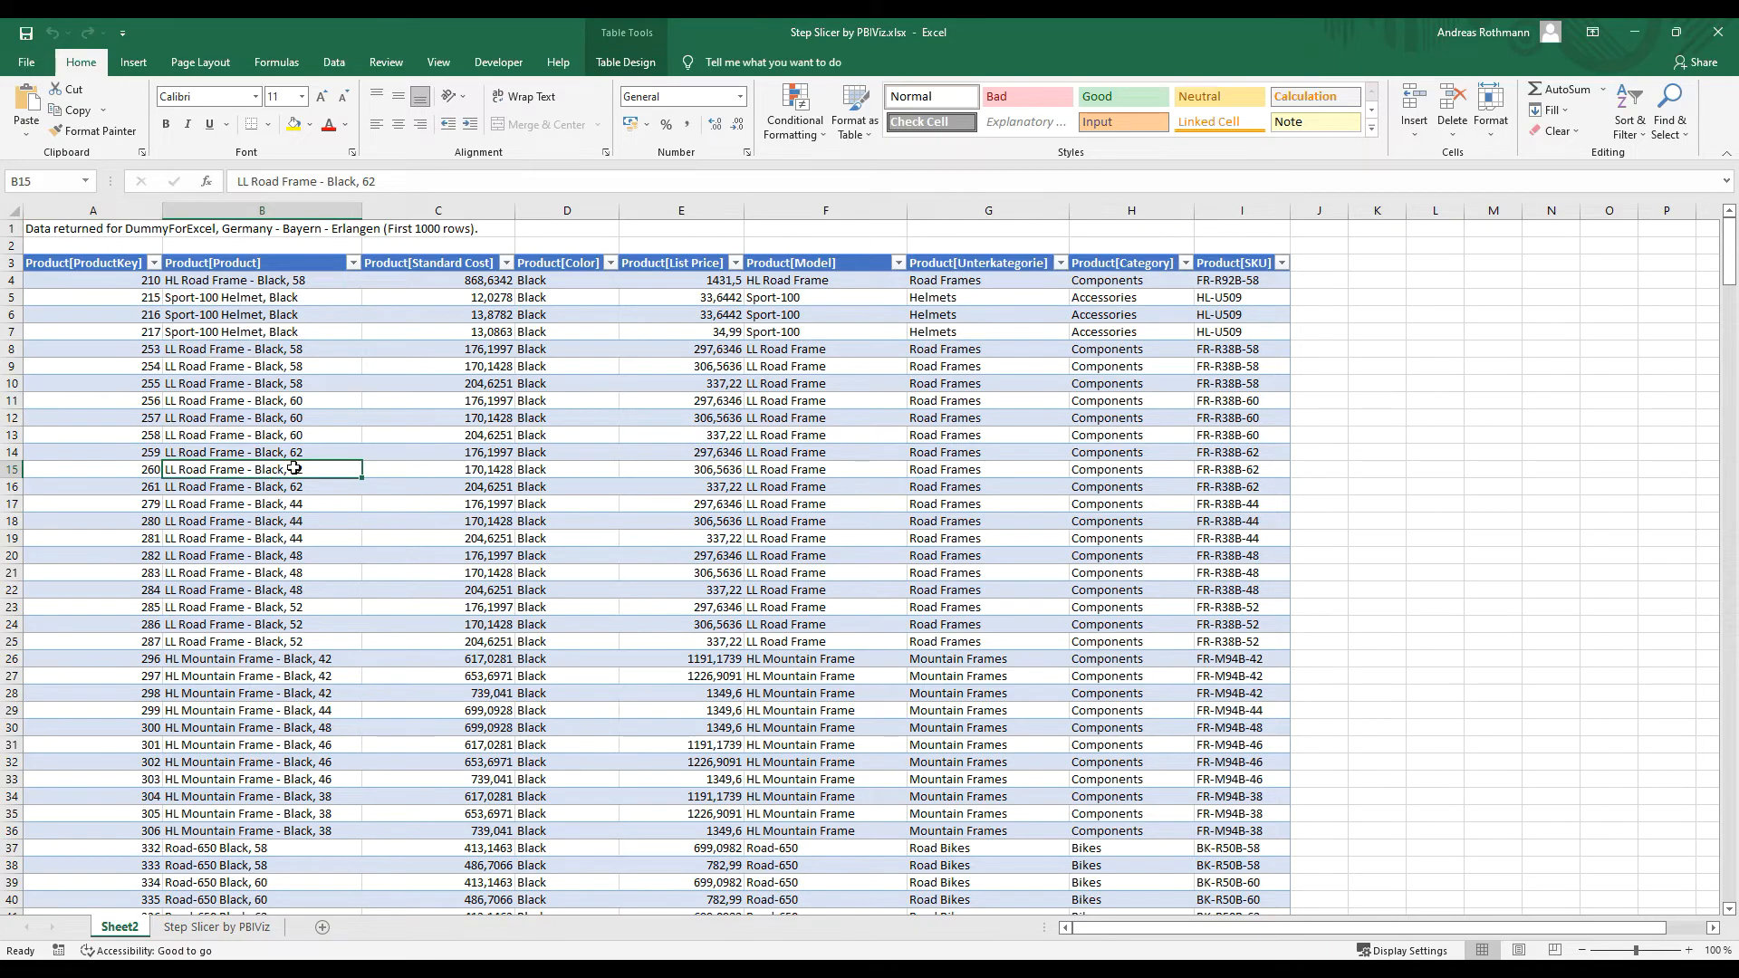
scroll(290, 464, down, 5)
scroll(294, 457, down, 8)
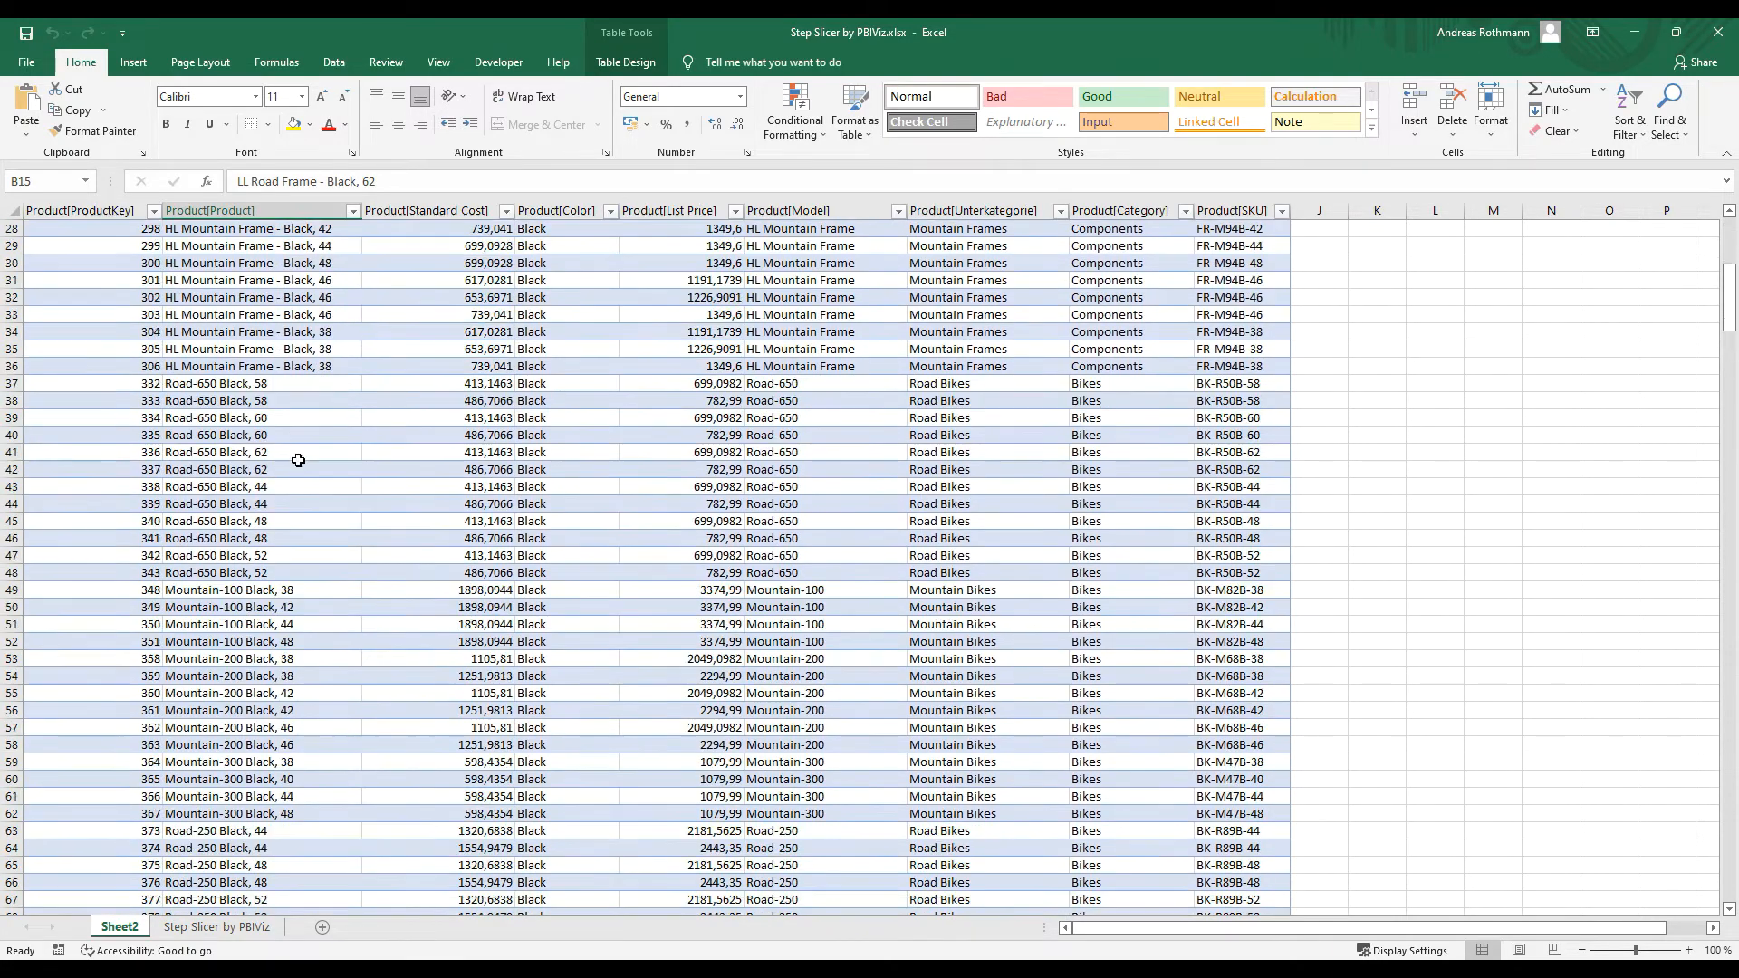
scroll(309, 467, down, 13)
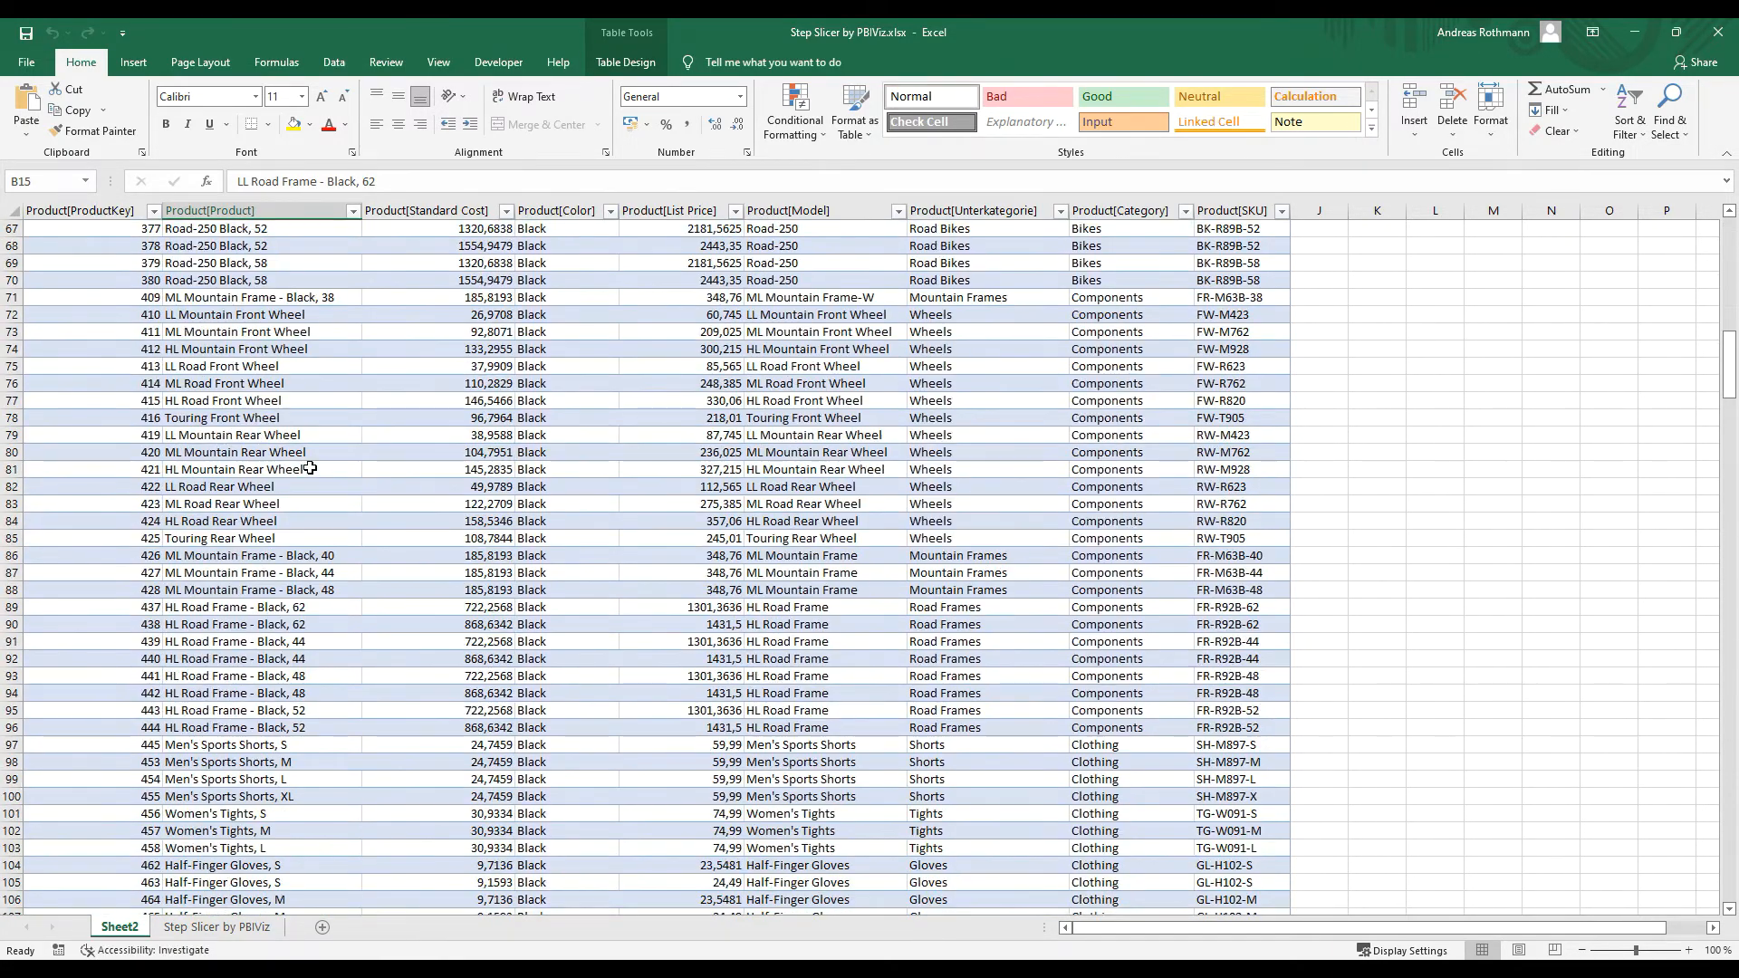
scroll(309, 467, down, 5)
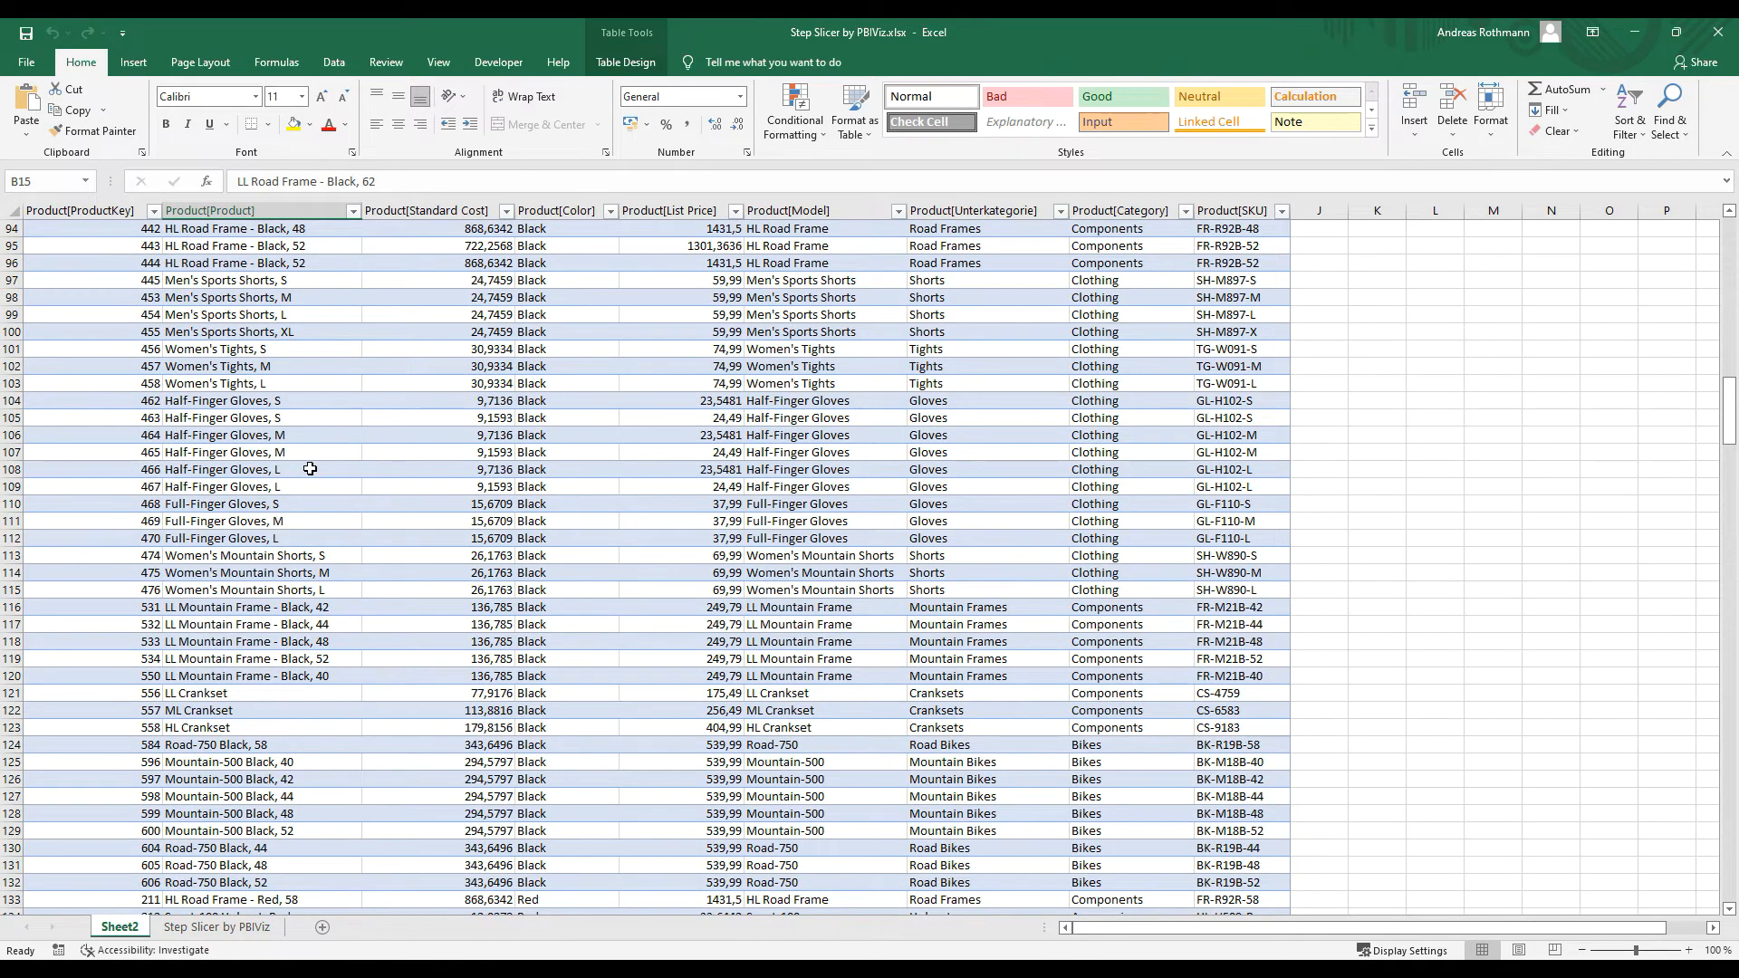
Step: Refresh the product table's entry named Connection in the workbook connections and close the list
click(310, 469)
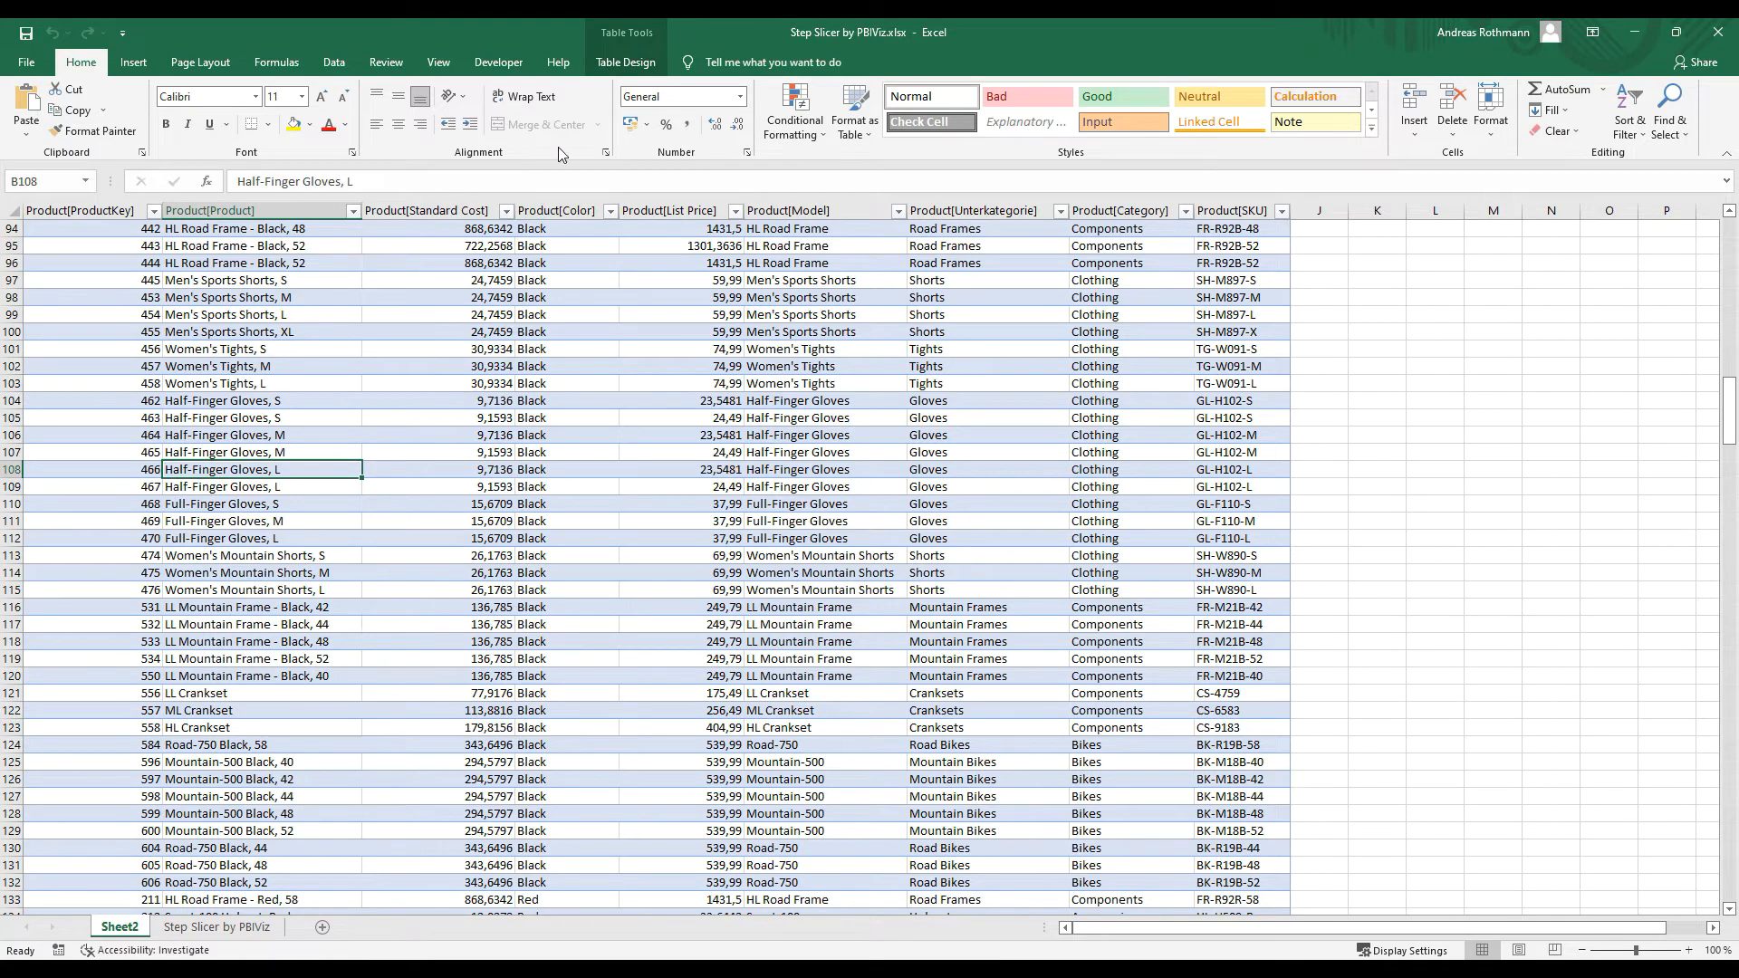
click(334, 62)
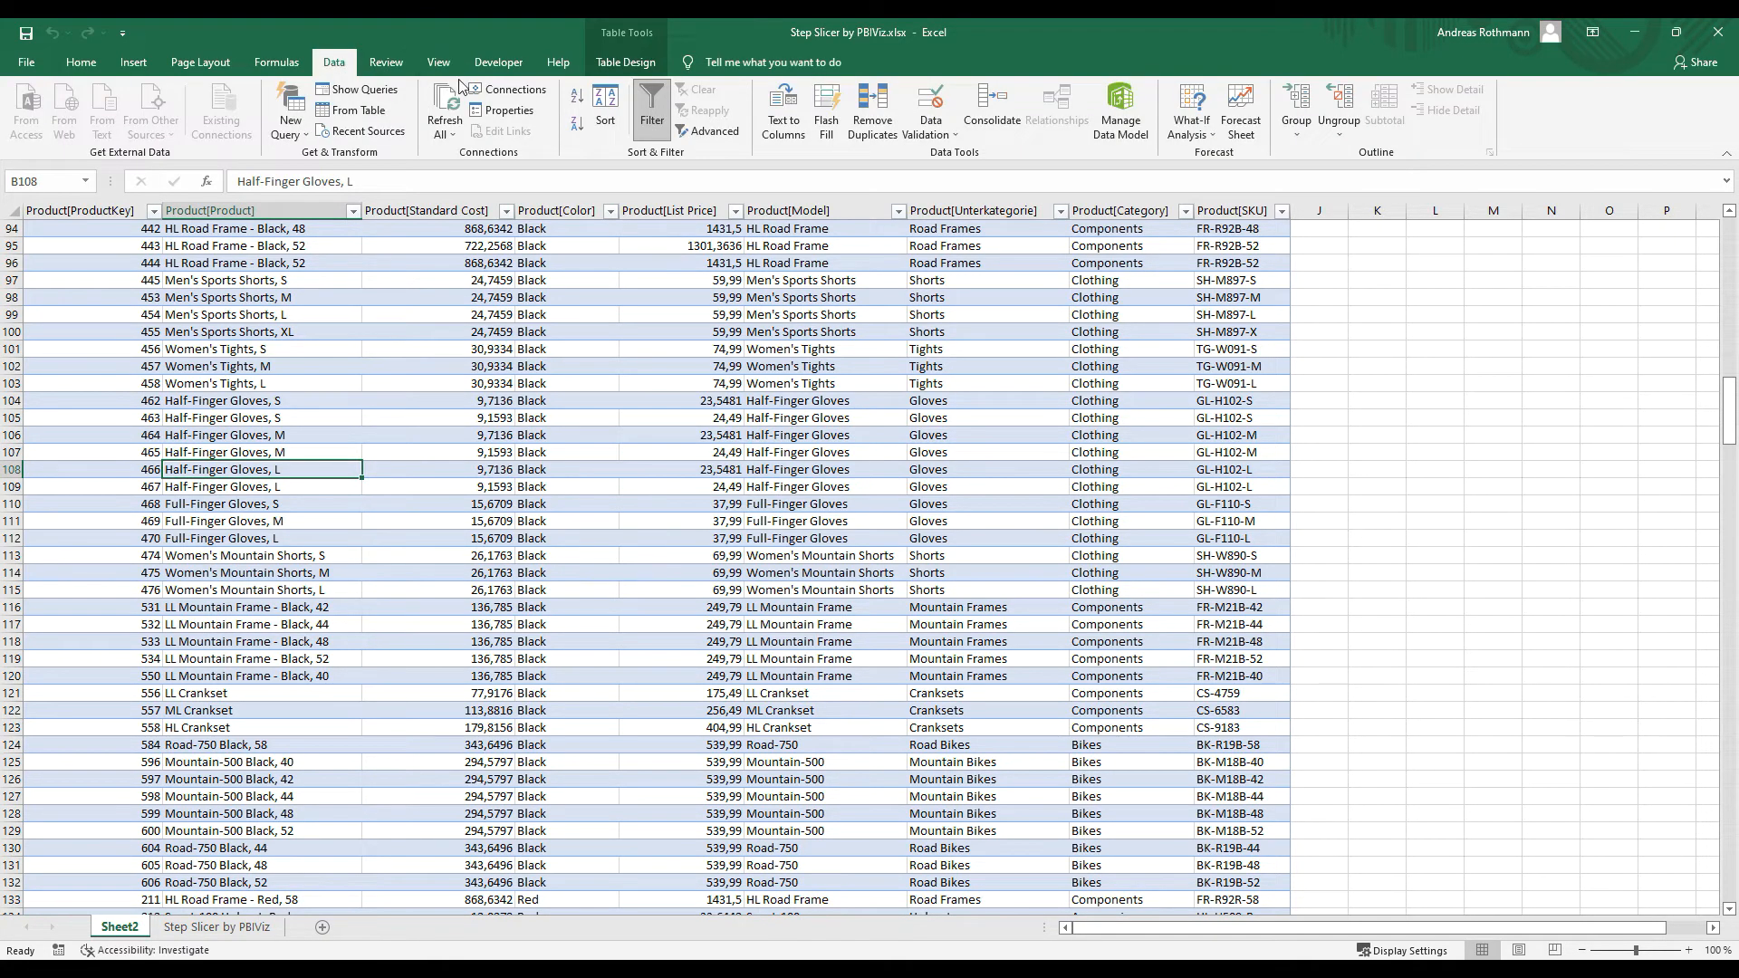
click(509, 89)
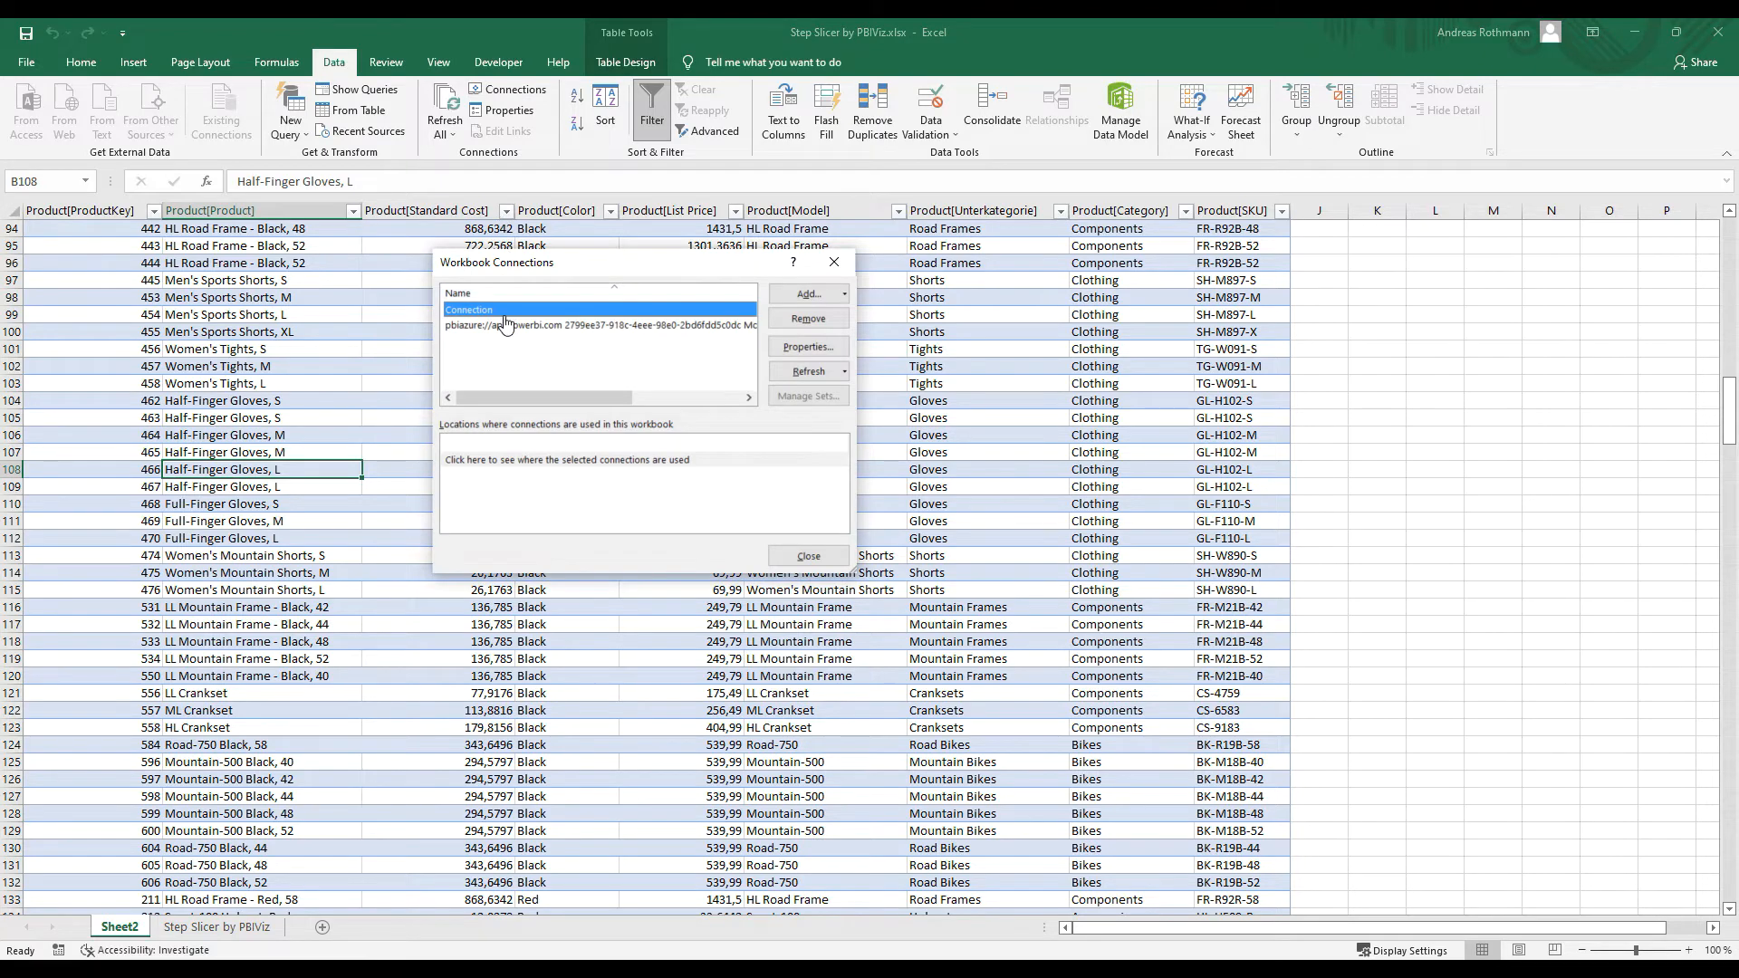
click(807, 371)
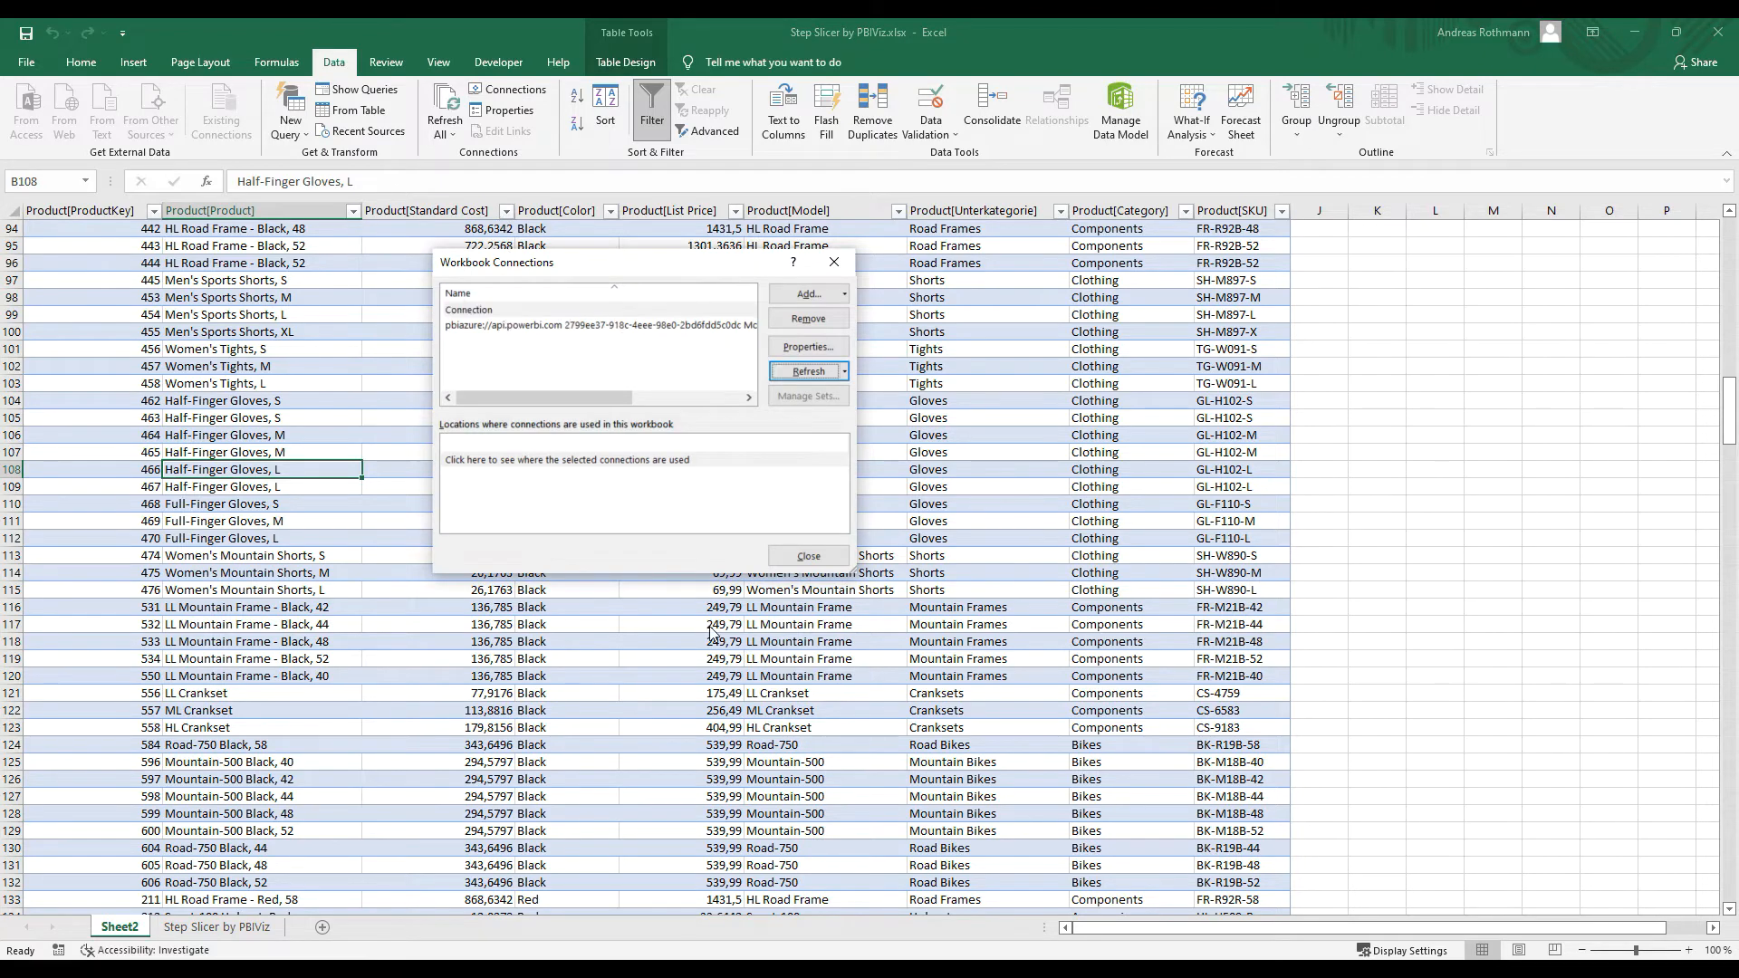
click(798, 560)
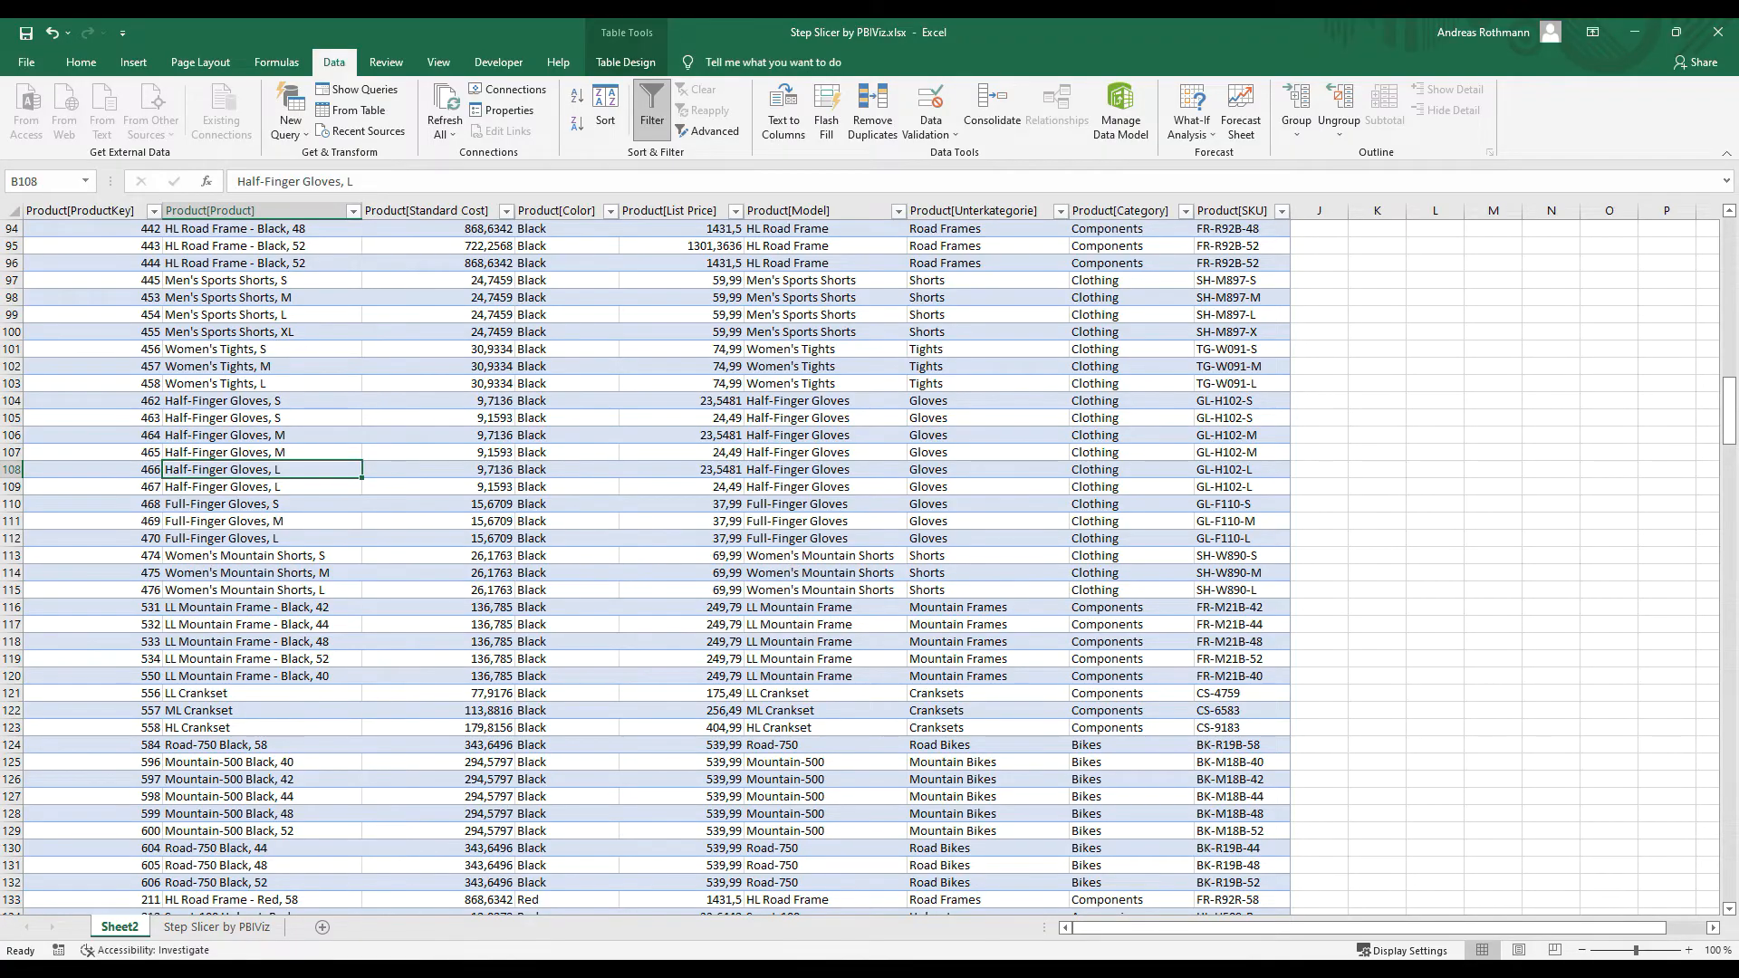
Step: Switch to Power BI Desktop, expand the Customer table to check its fields, and return to the Excel workbook
click(353, 968)
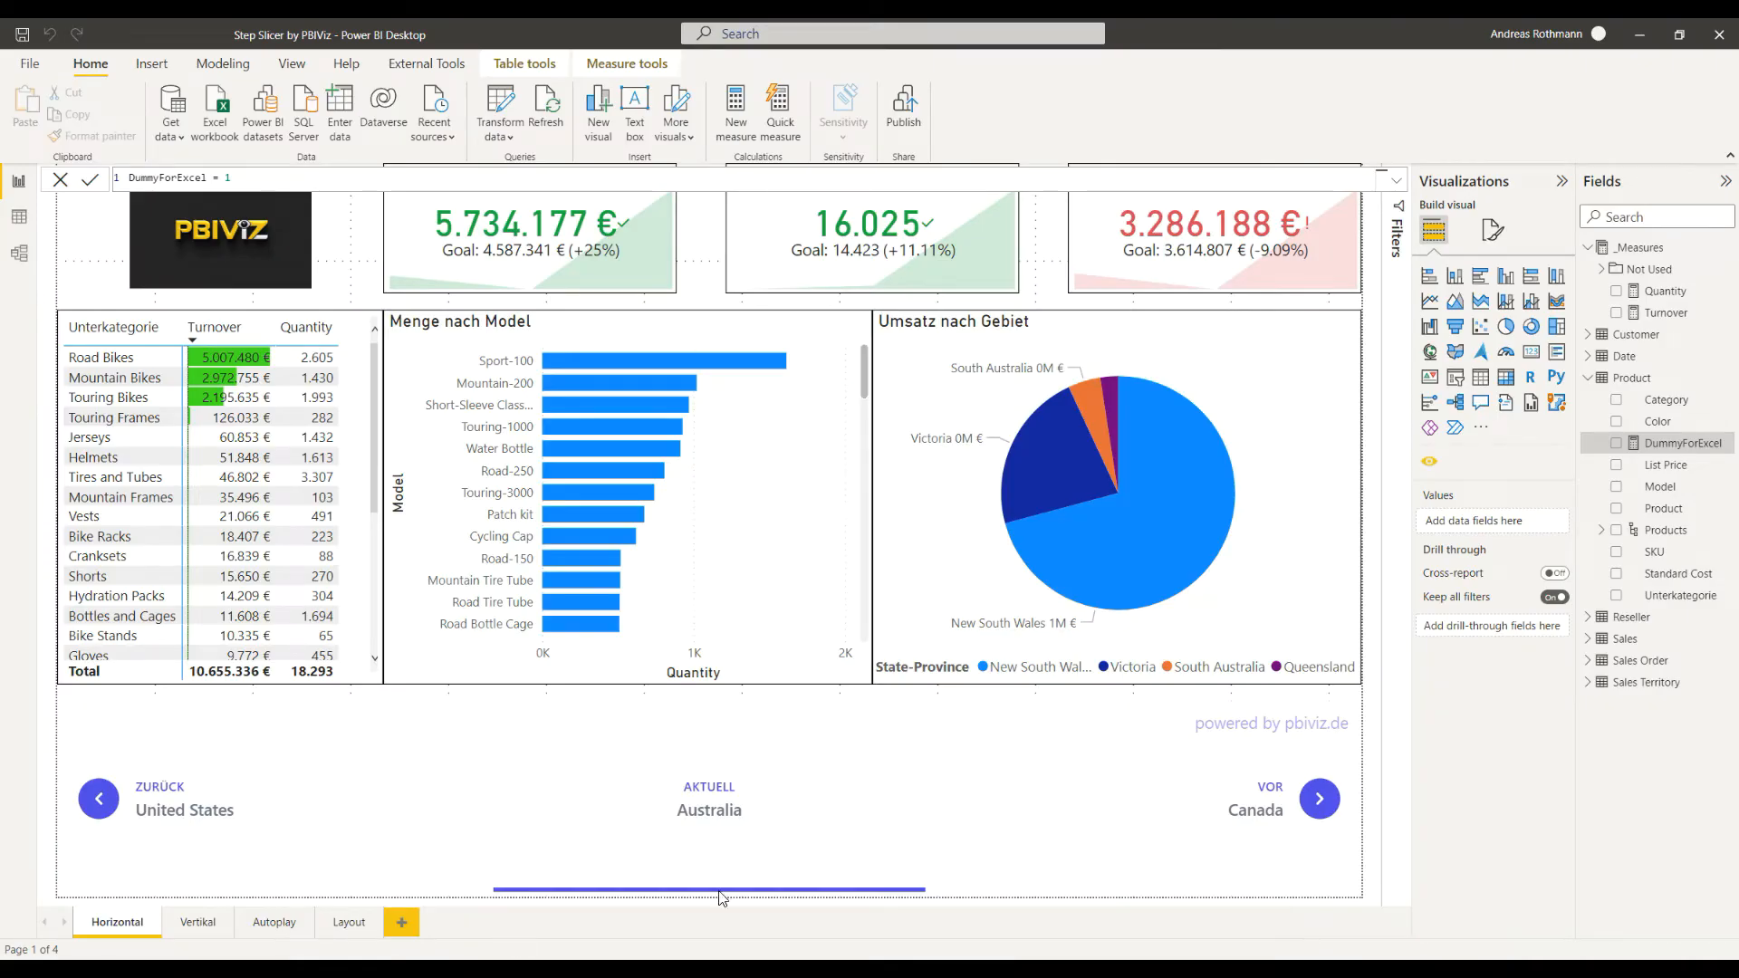
click(1589, 337)
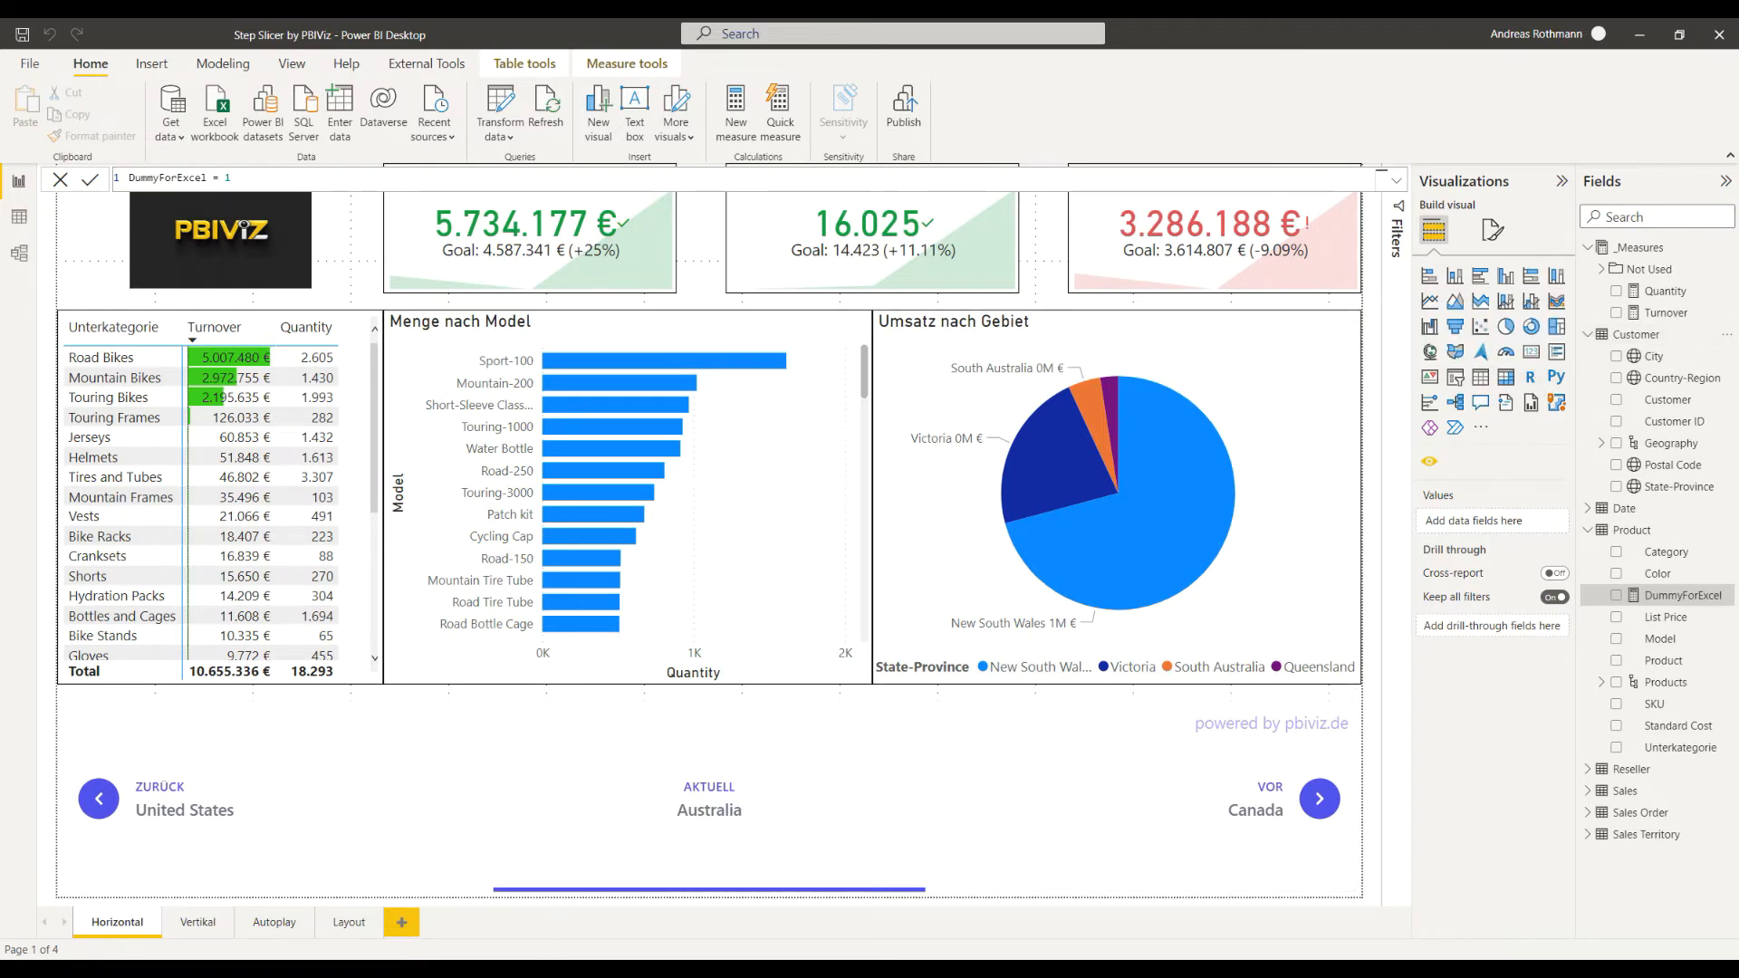
click(541, 970)
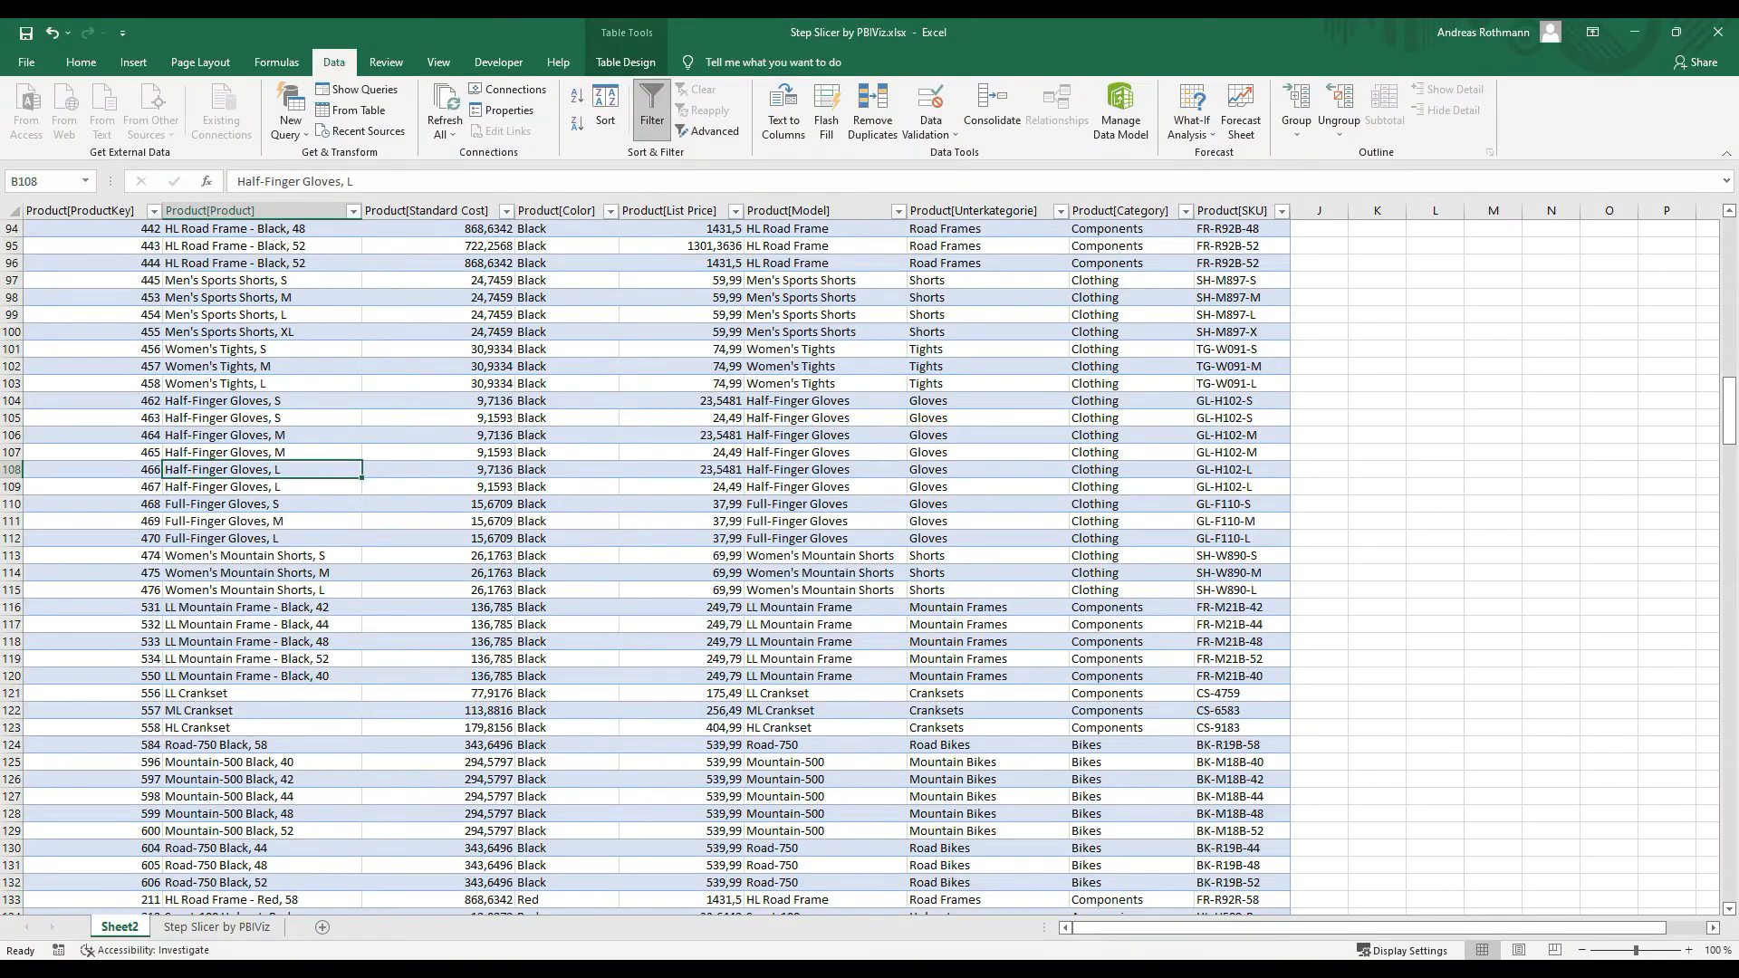
Step: Replace the command text of the Sheet2 table's query with Evaluate ( 'Customer') and apply it
right_click(274, 470)
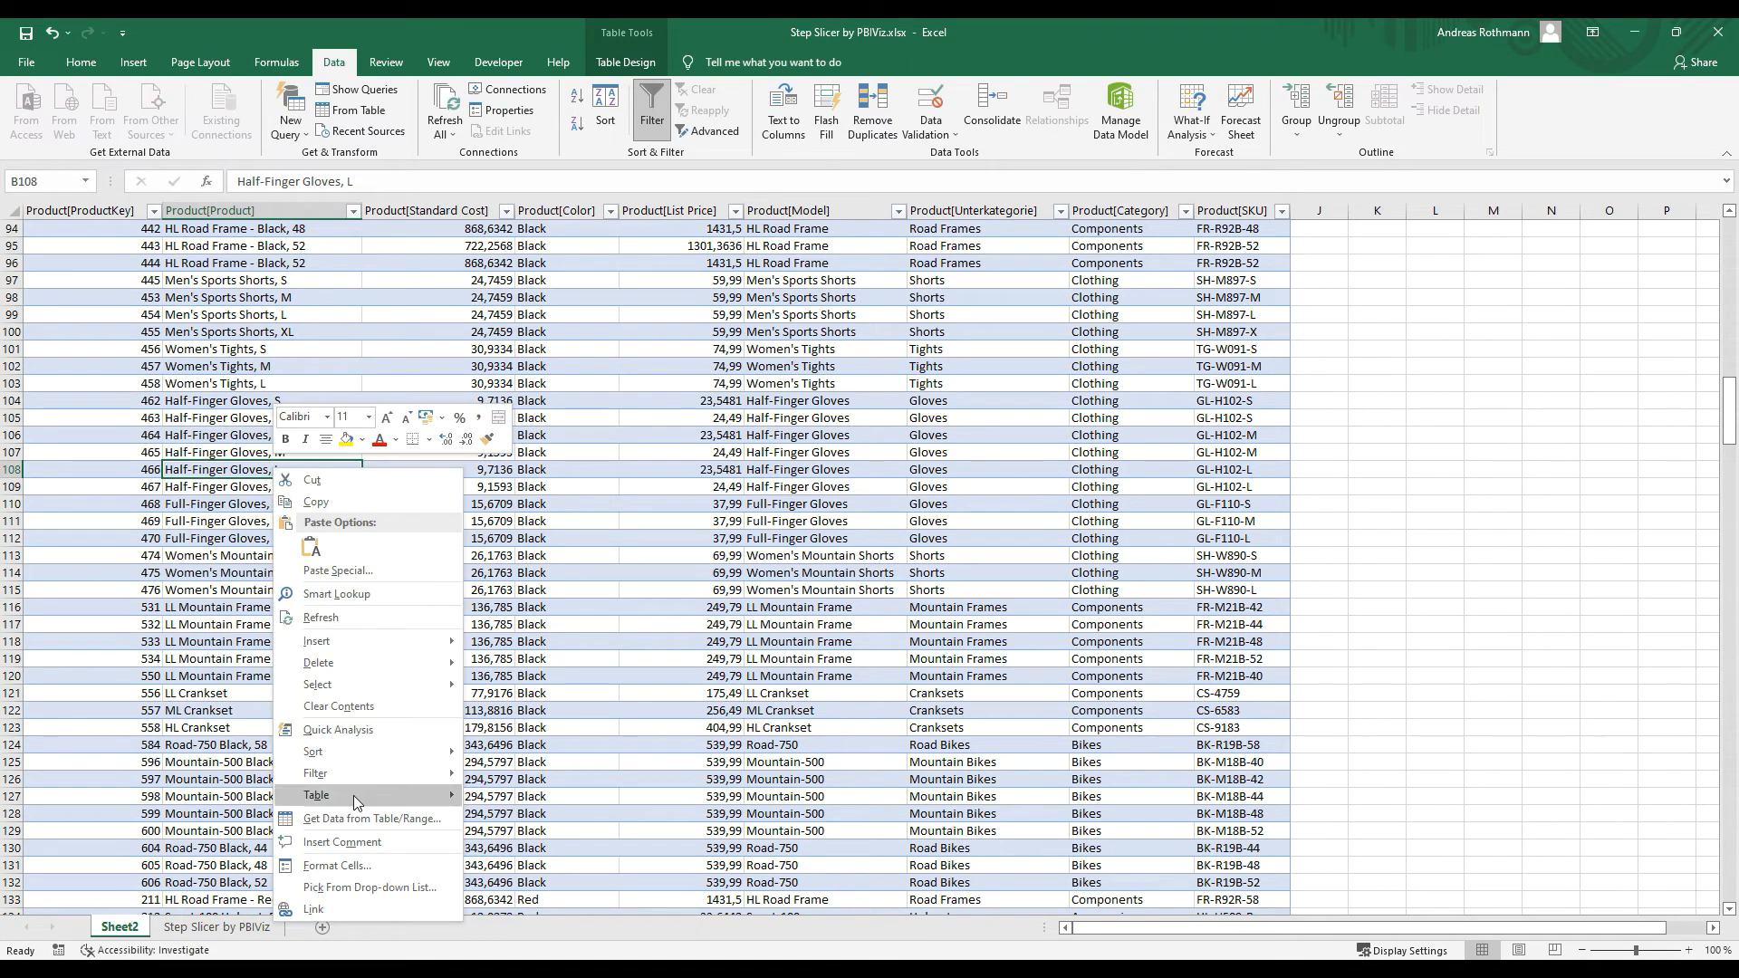
mouse_move(353, 795)
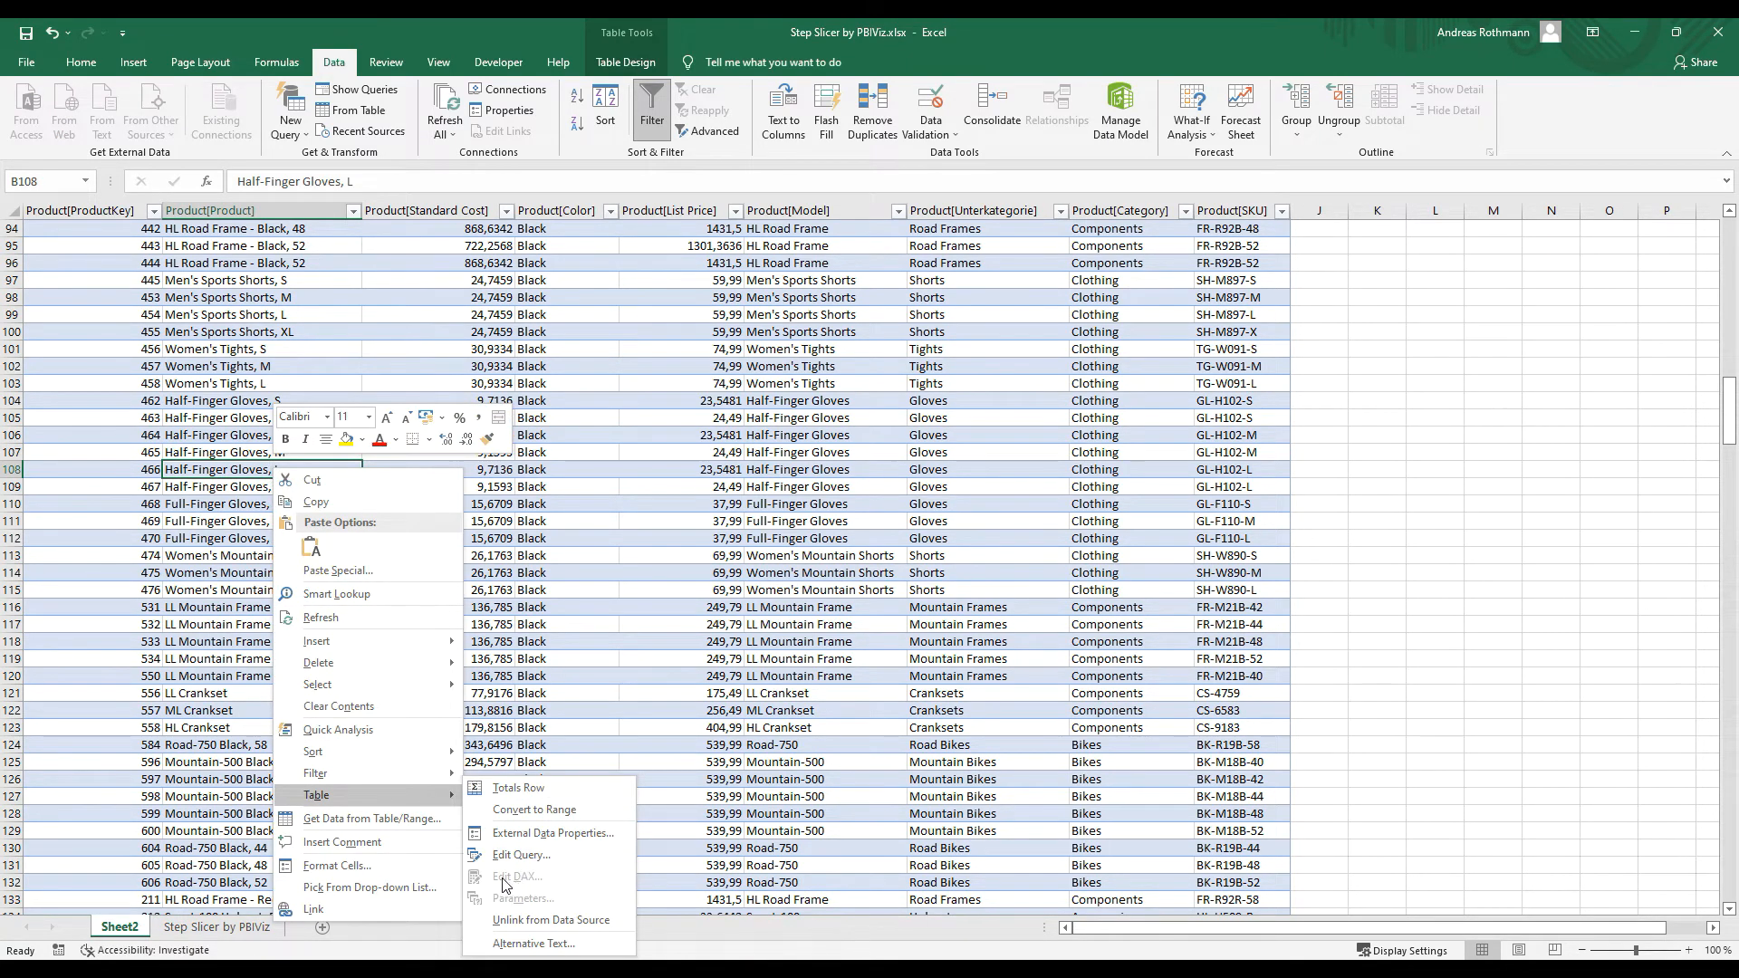
click(521, 855)
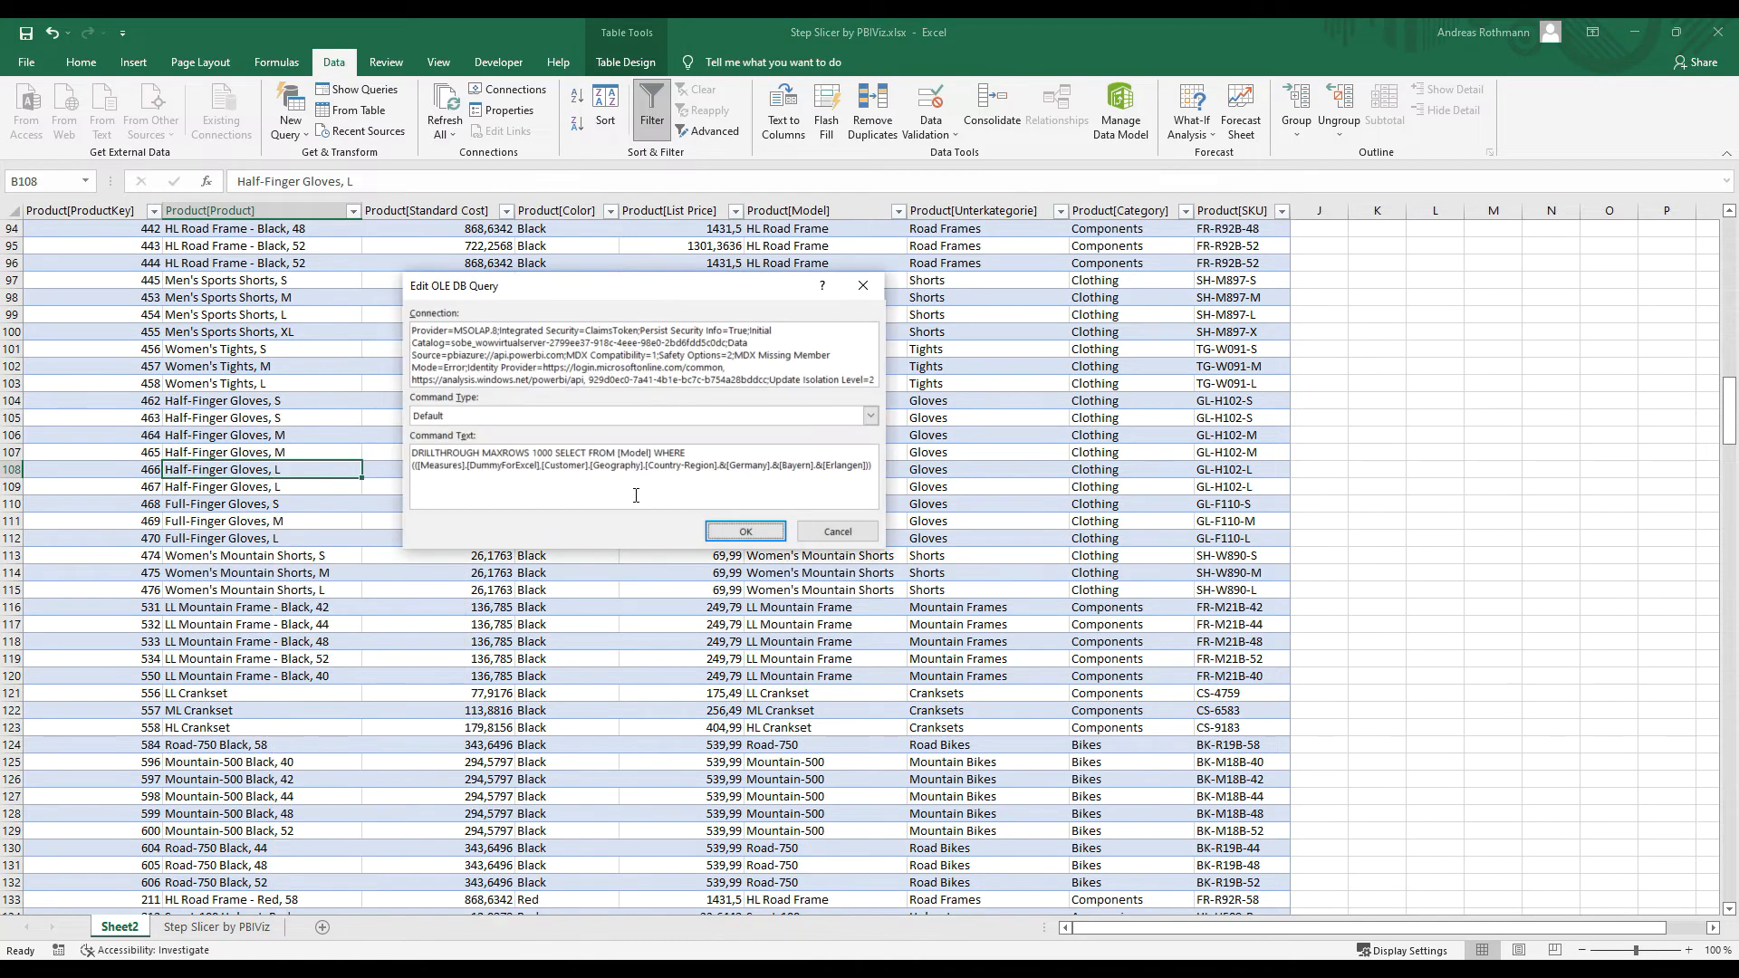
key(ctrl+a)
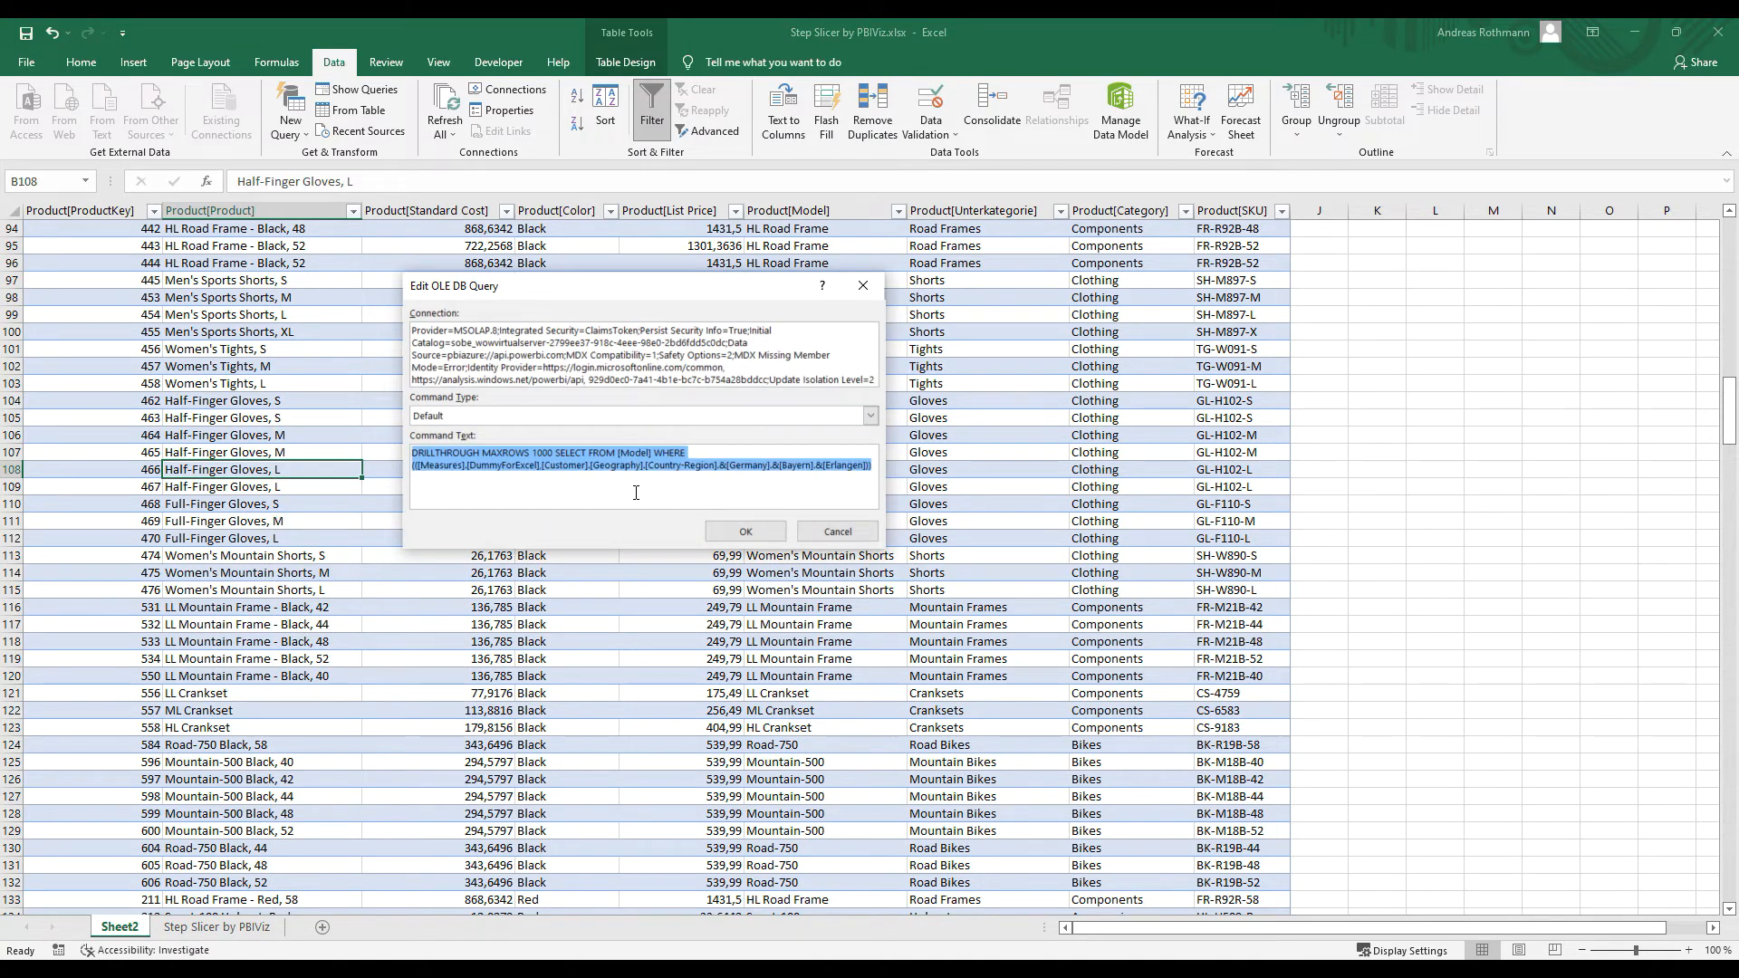
text(Evaluate ( 'Customer)
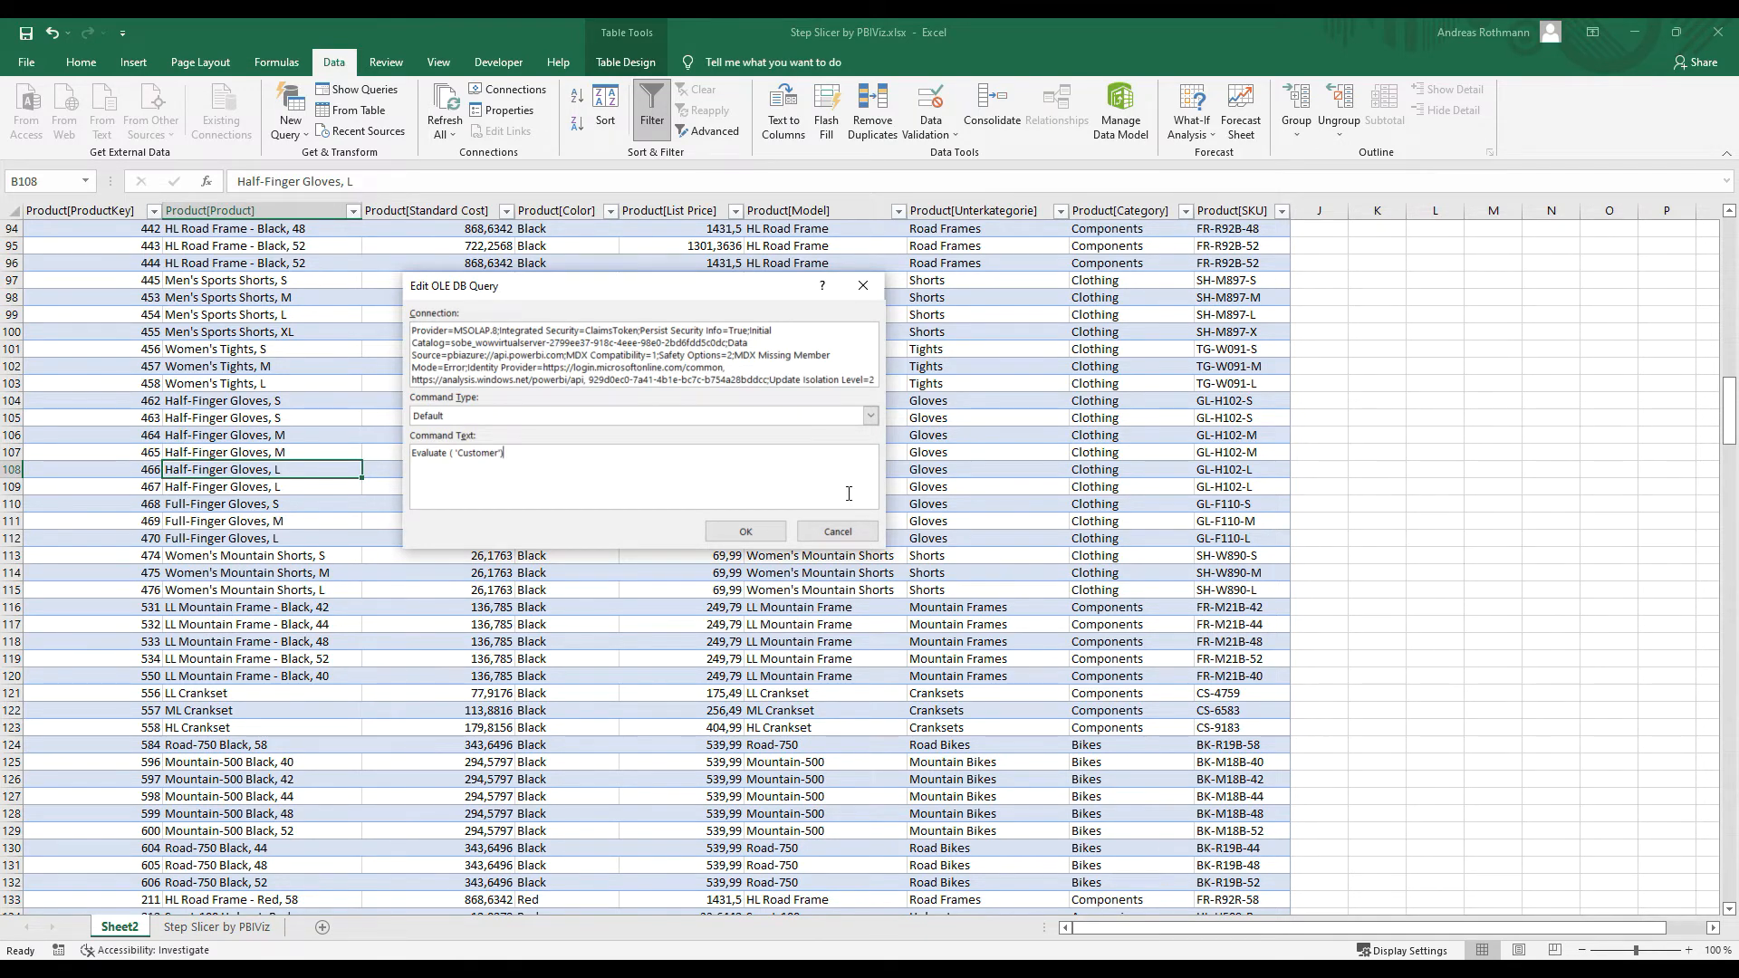
click(744, 532)
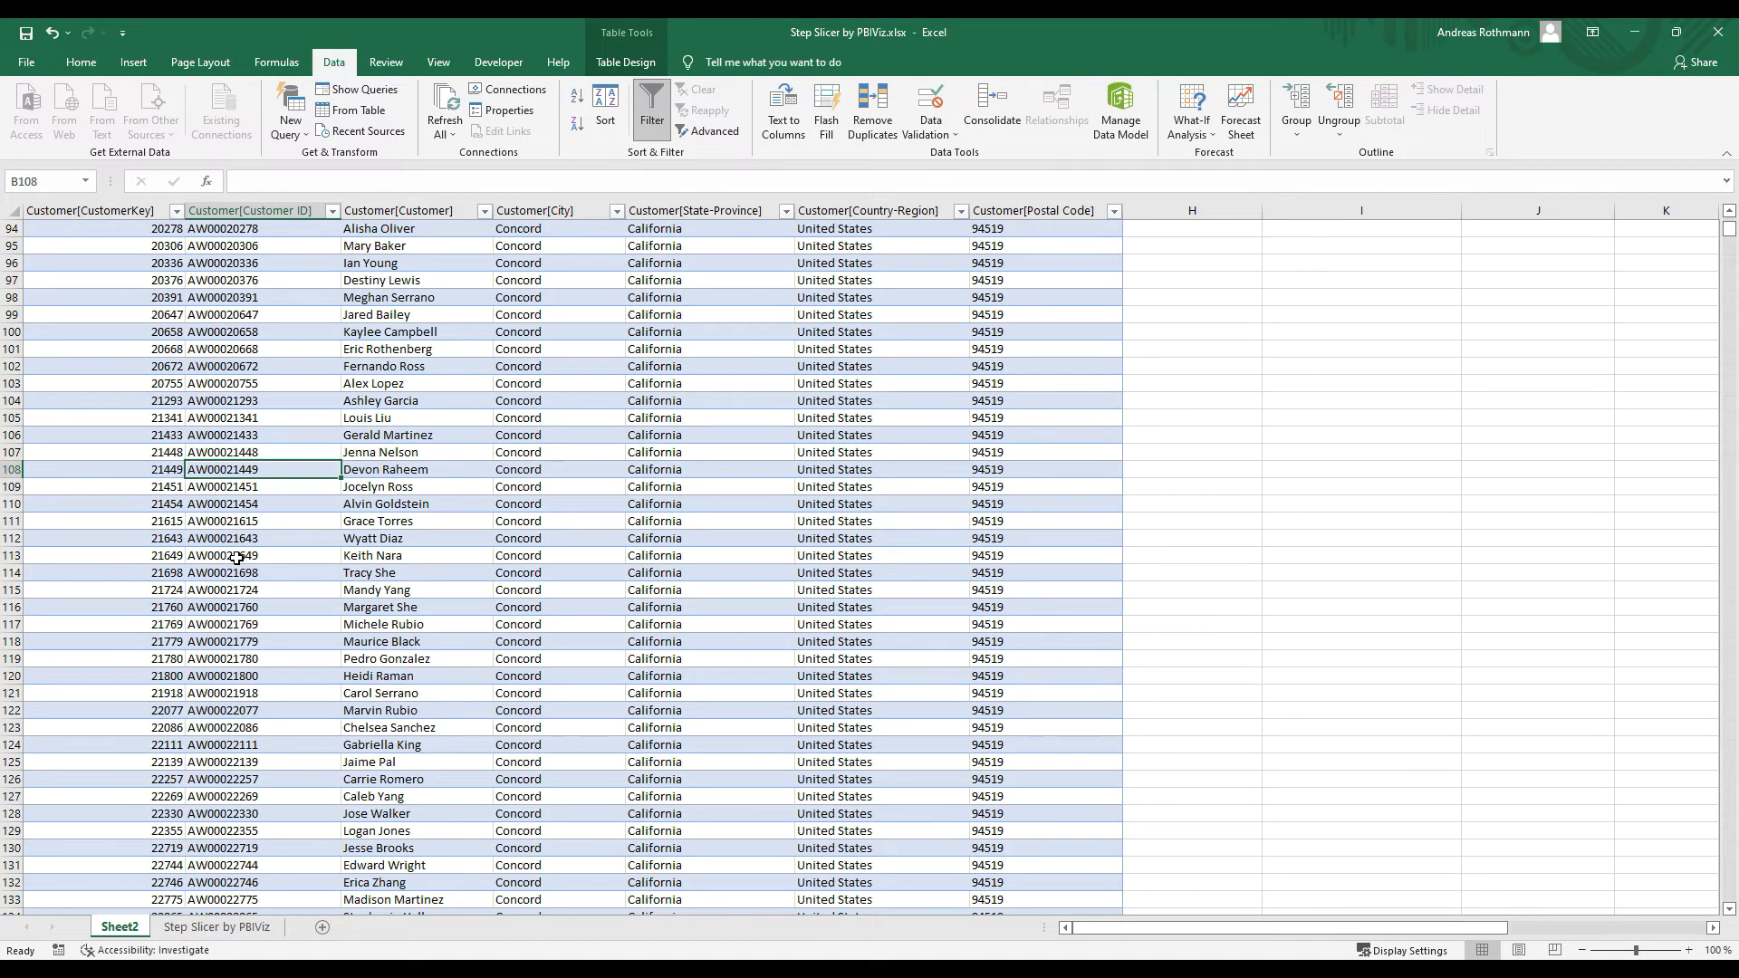
Step: Rename Sheet2, which holds the customer table, as Customer
scroll(231, 559, up, 13)
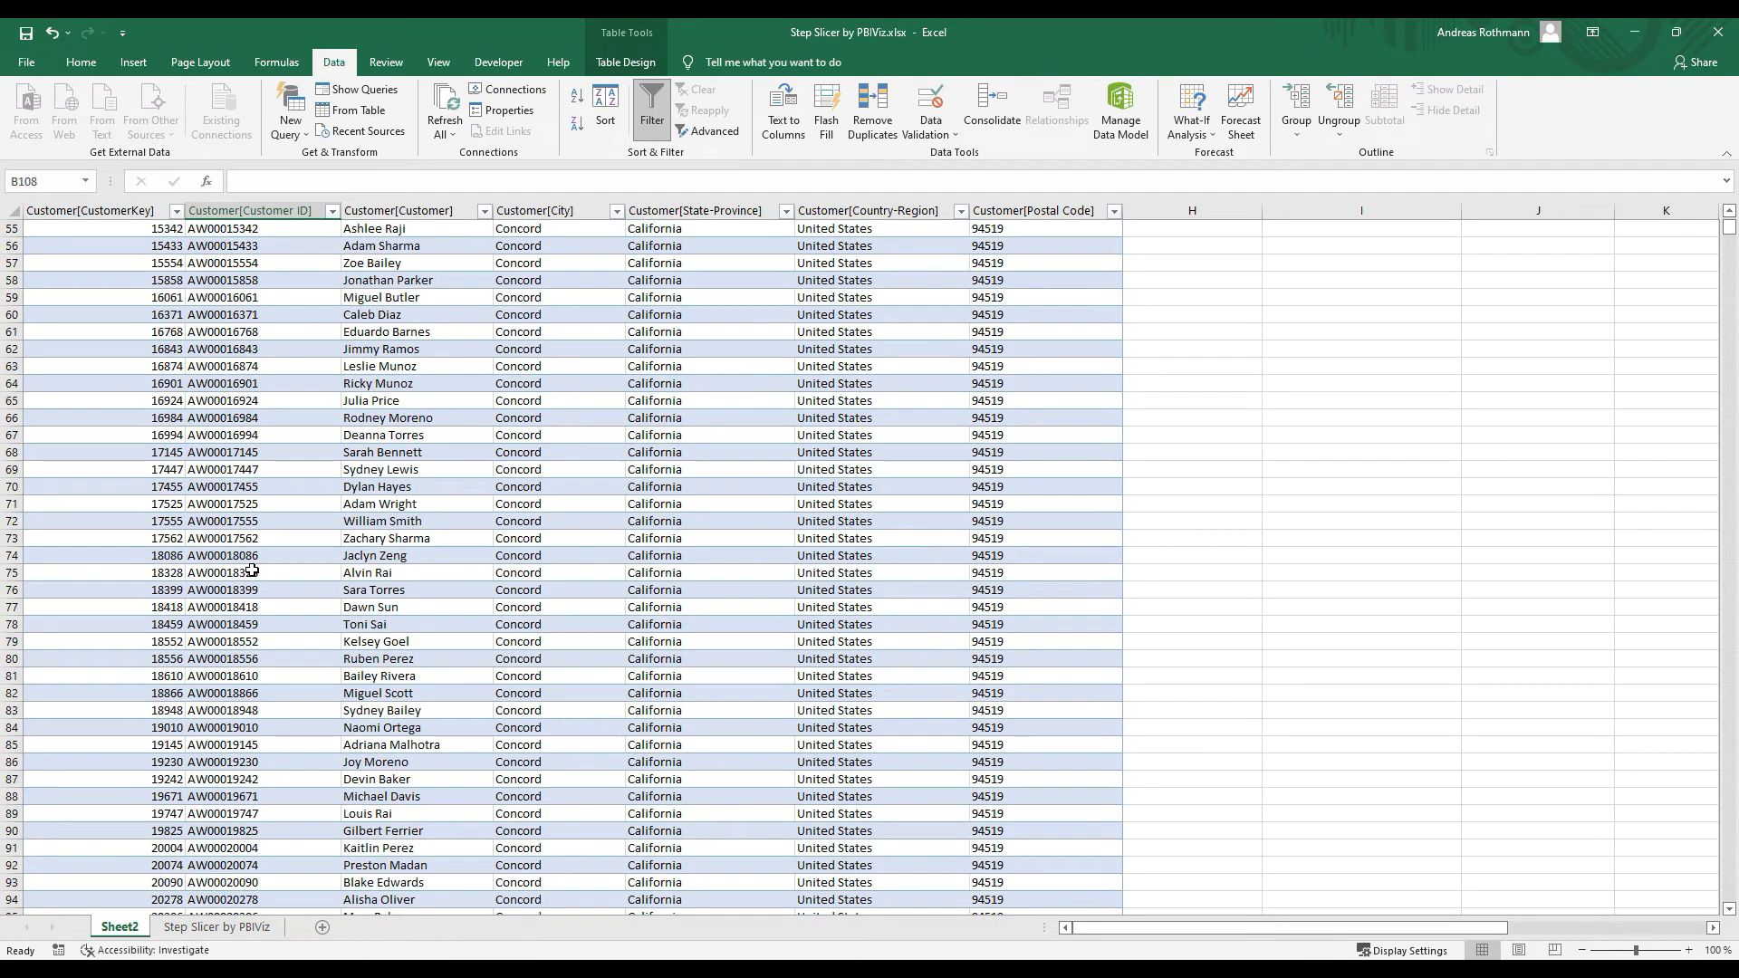
right_click(121, 930)
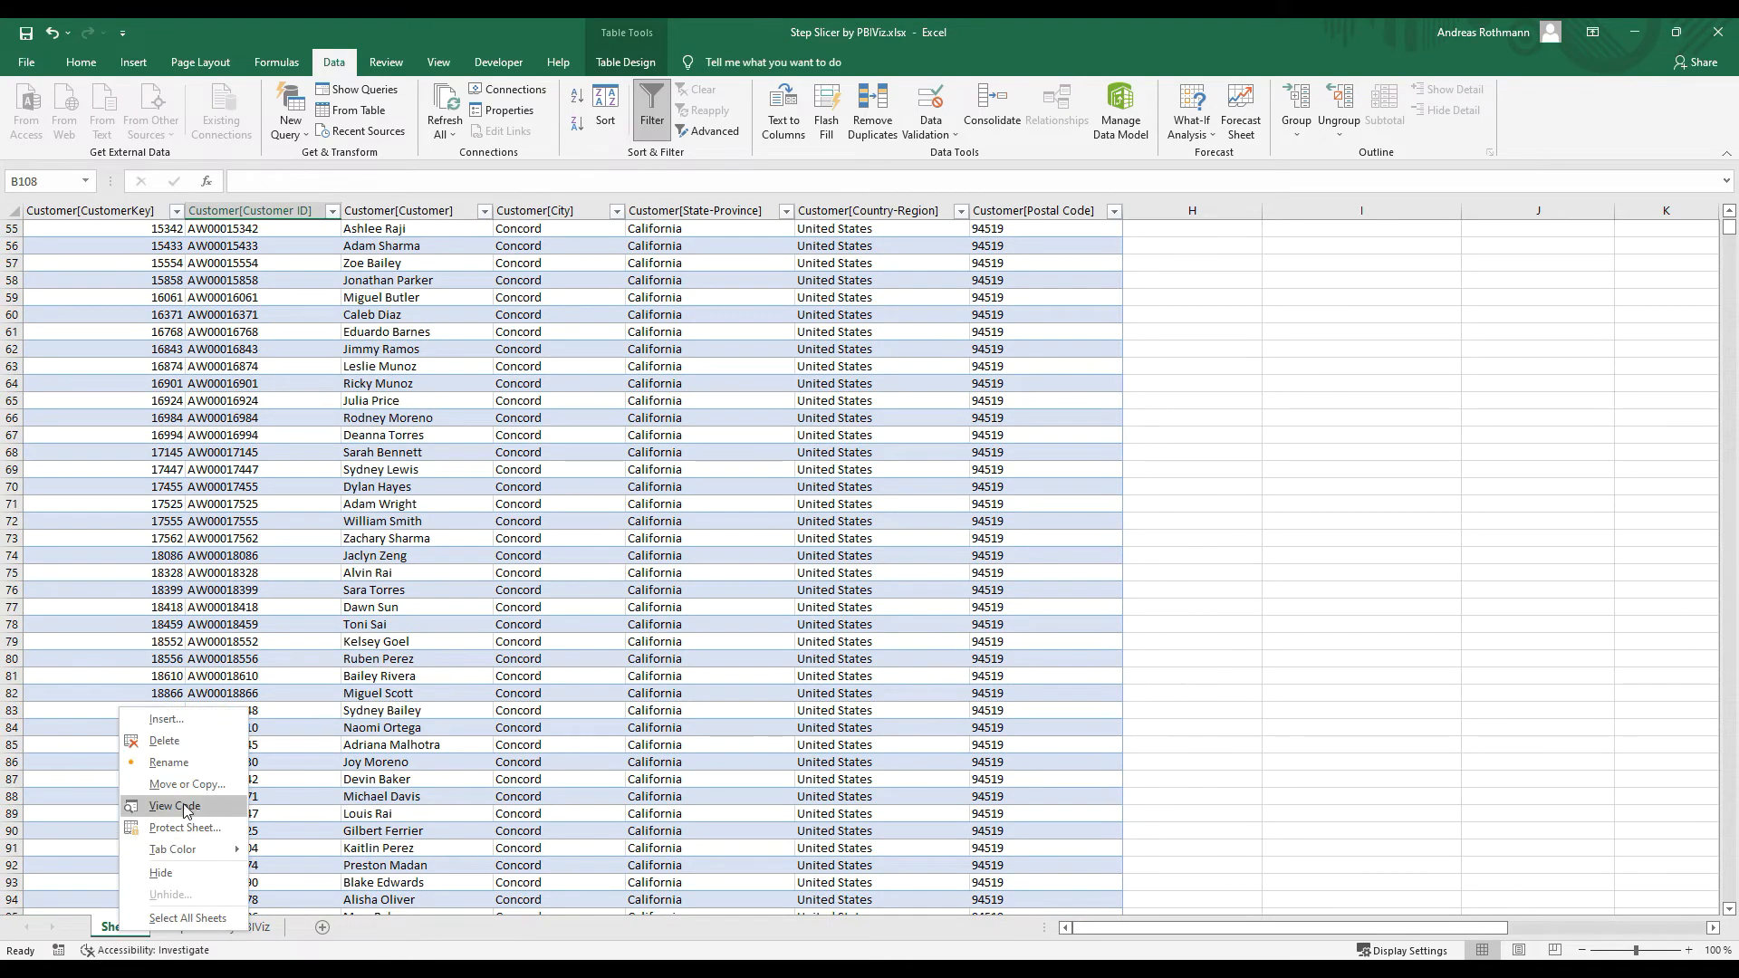
click(172, 764)
text(Customer)
key(Return)
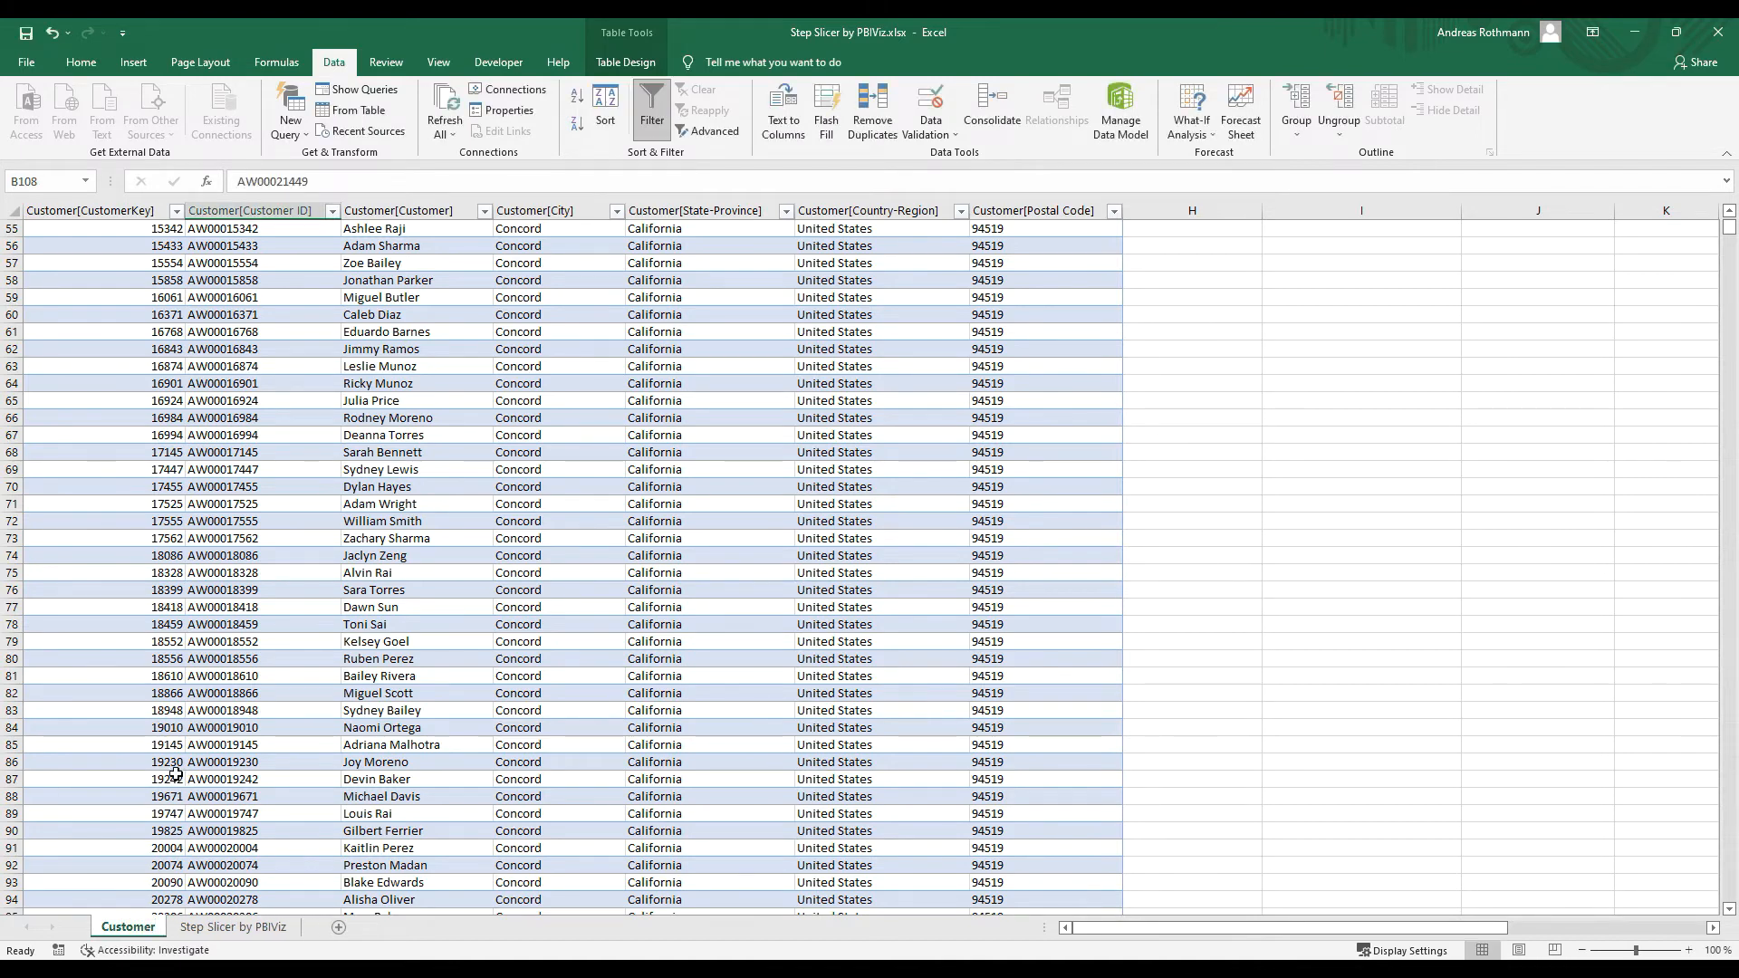
Step: Create a copy of the Customer sheet in front of the original
right_click(137, 933)
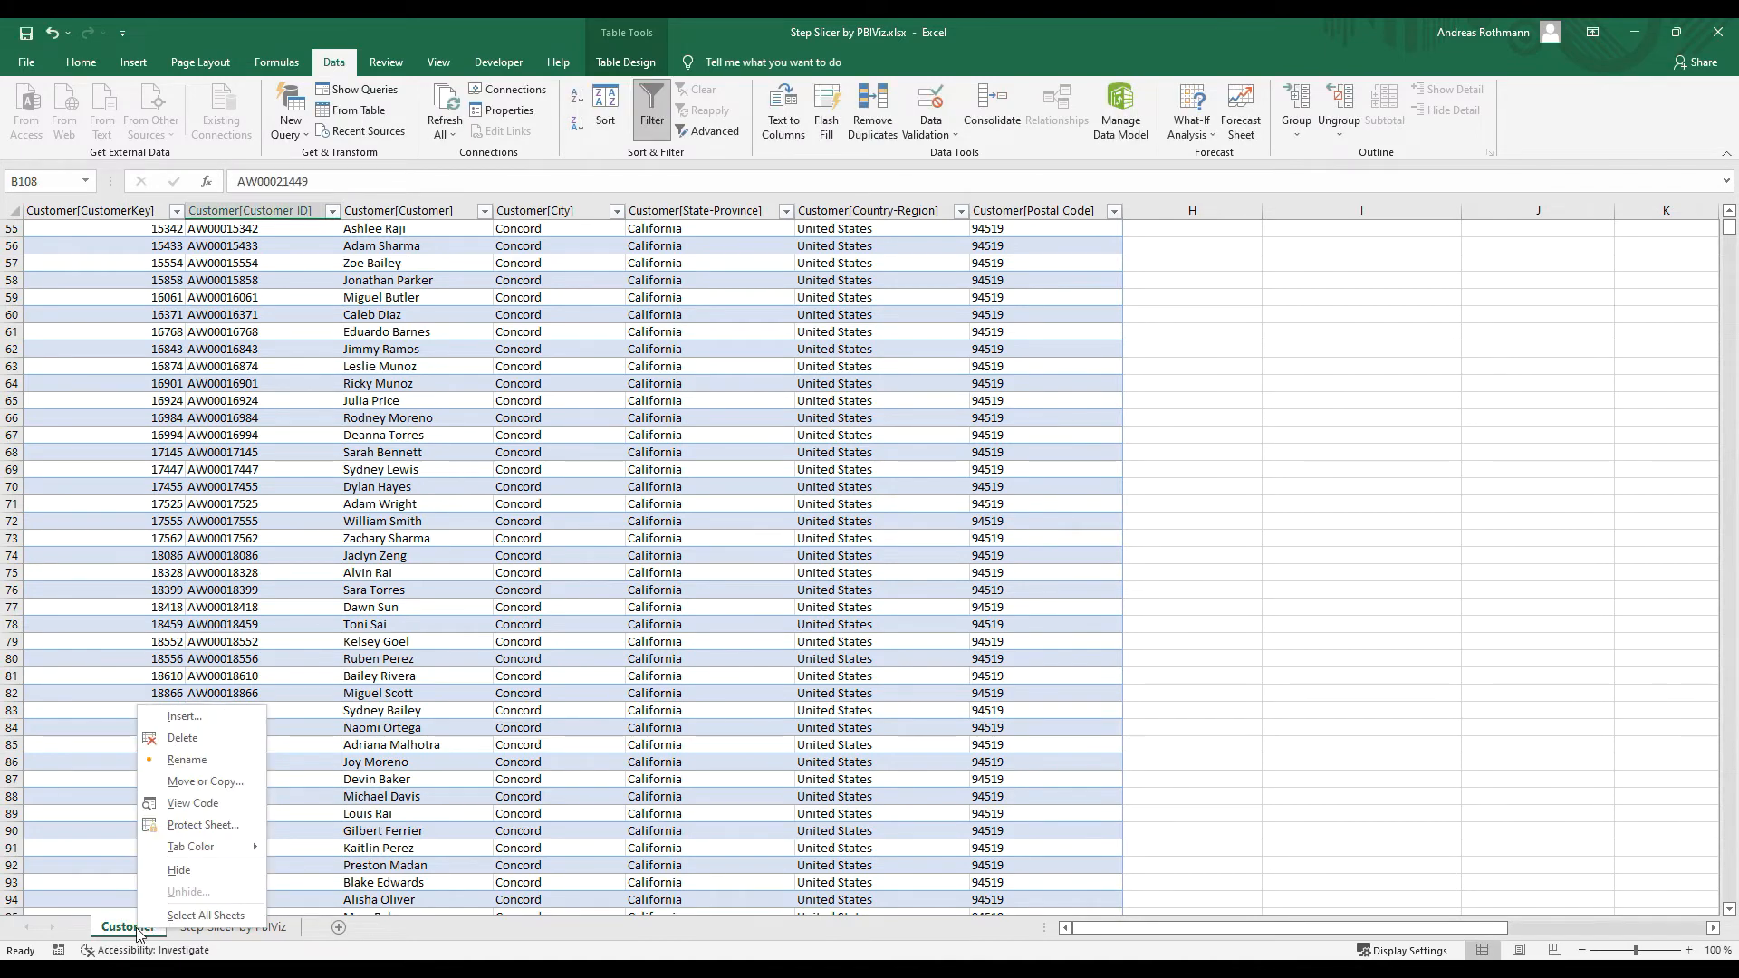
click(208, 784)
click(115, 883)
click(206, 929)
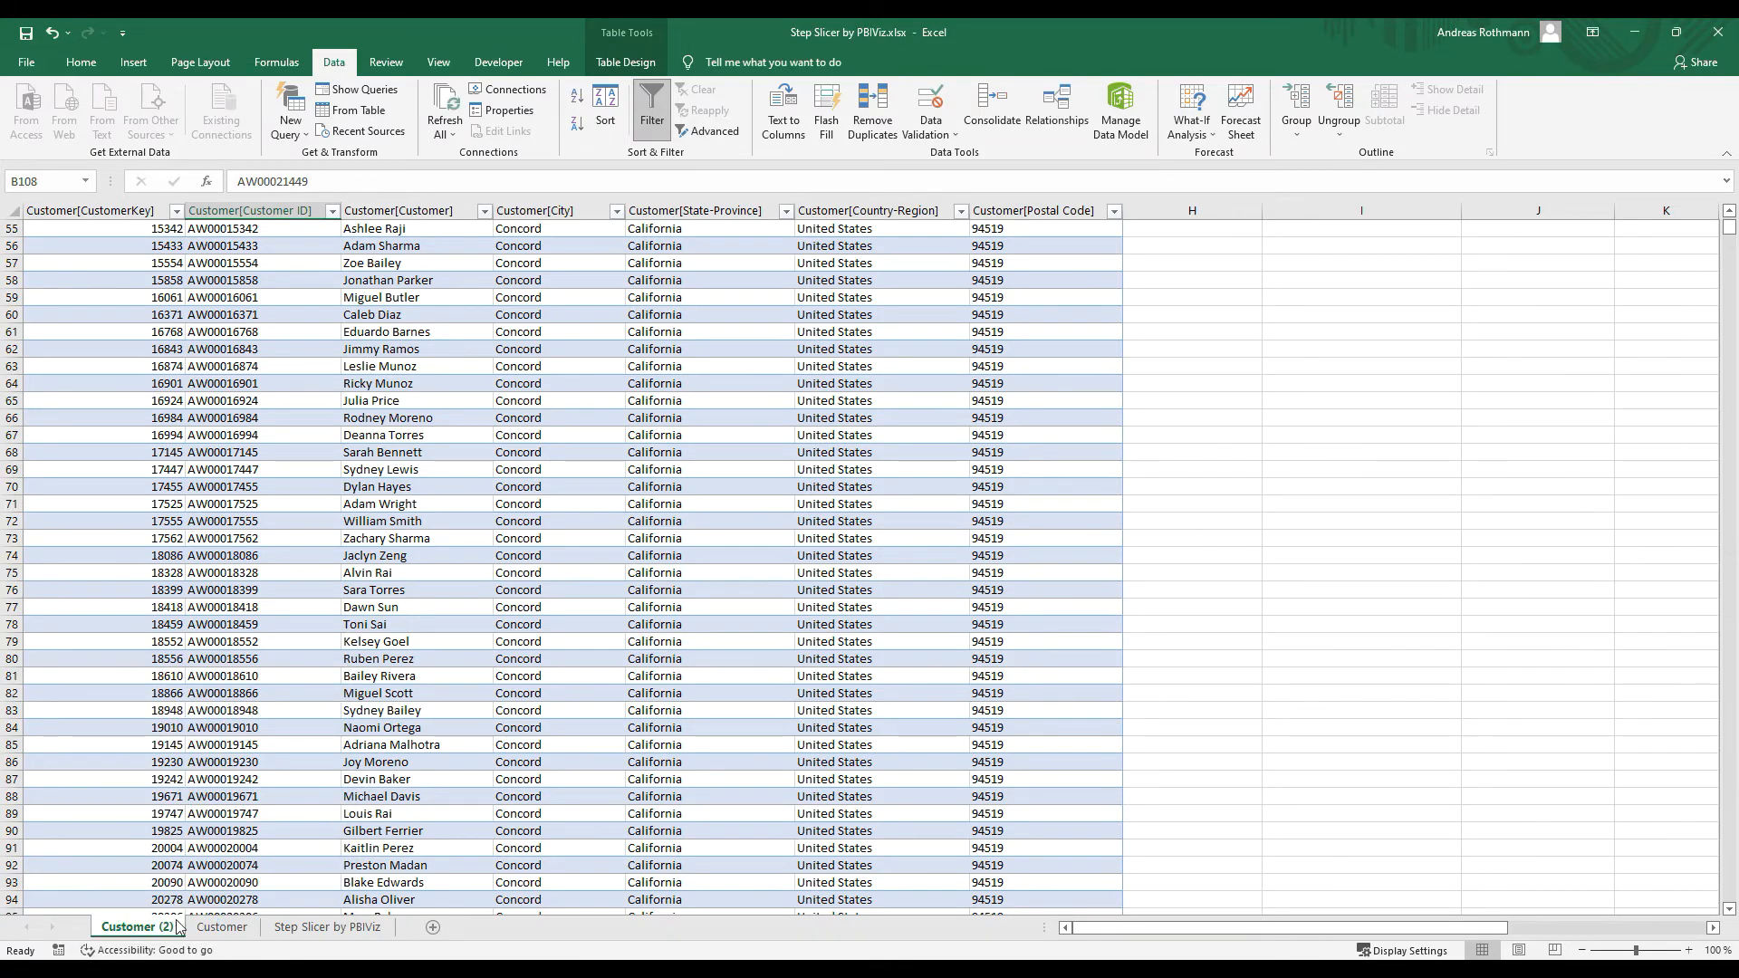
Step: Rename the copied customer sheet as Product Quantity
right_click(154, 930)
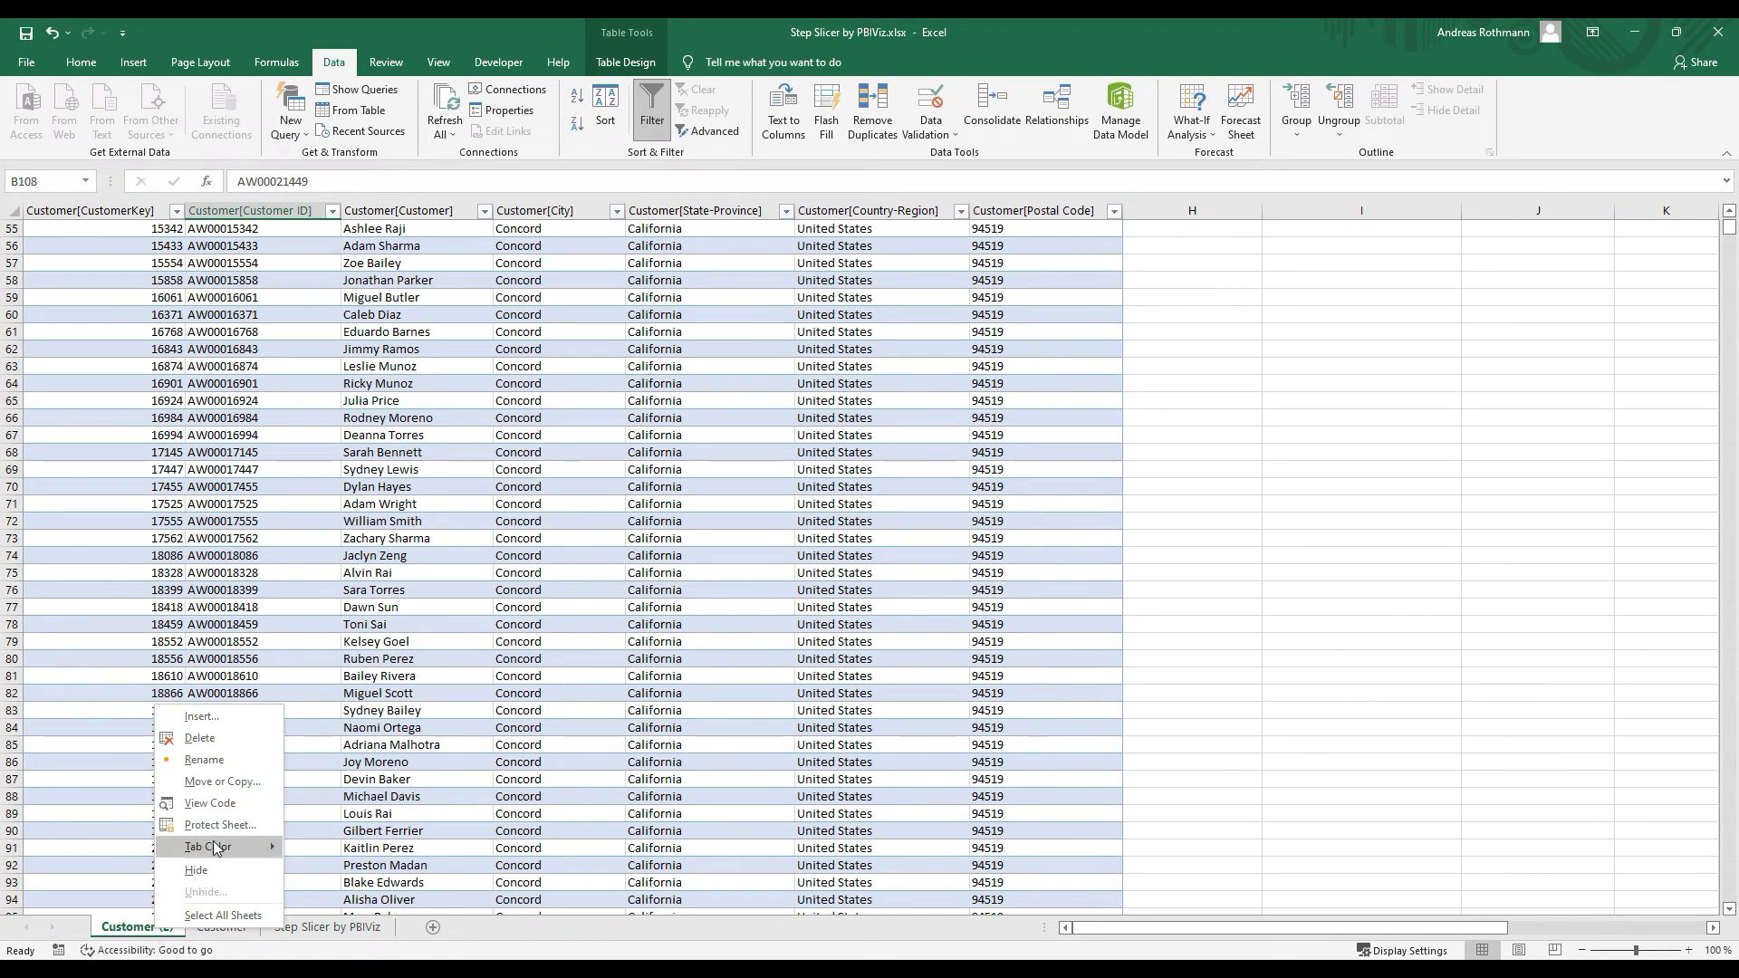
click(219, 762)
text(Produc)
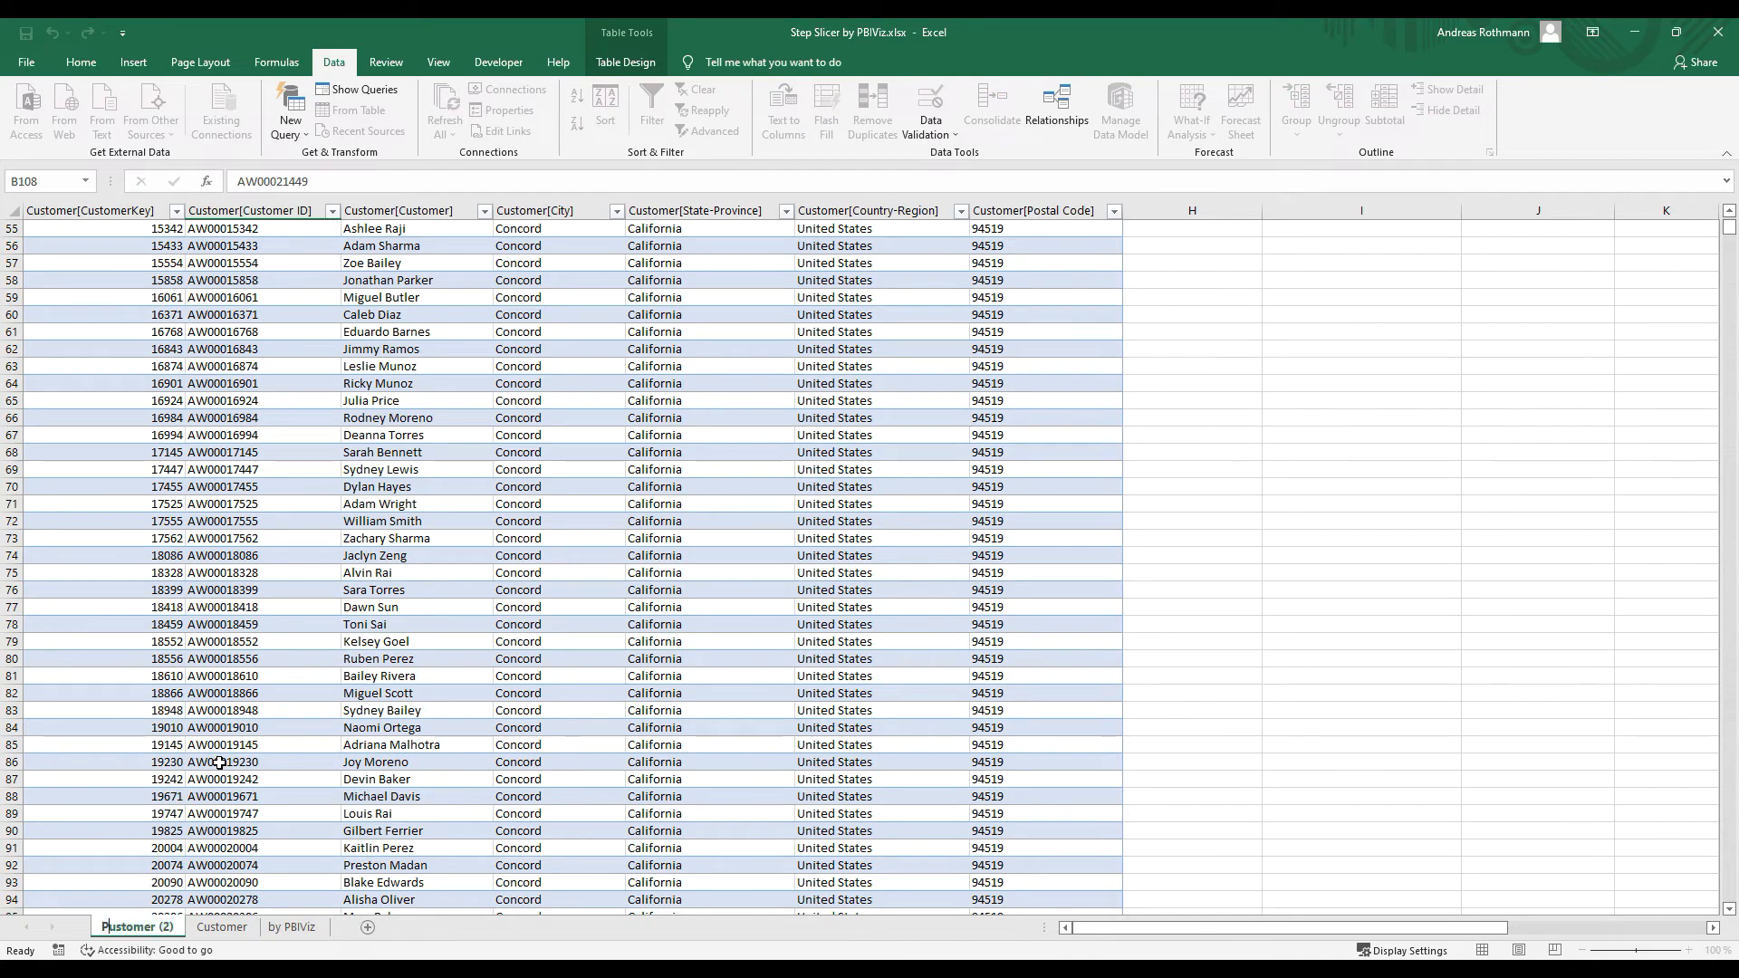
text(t)
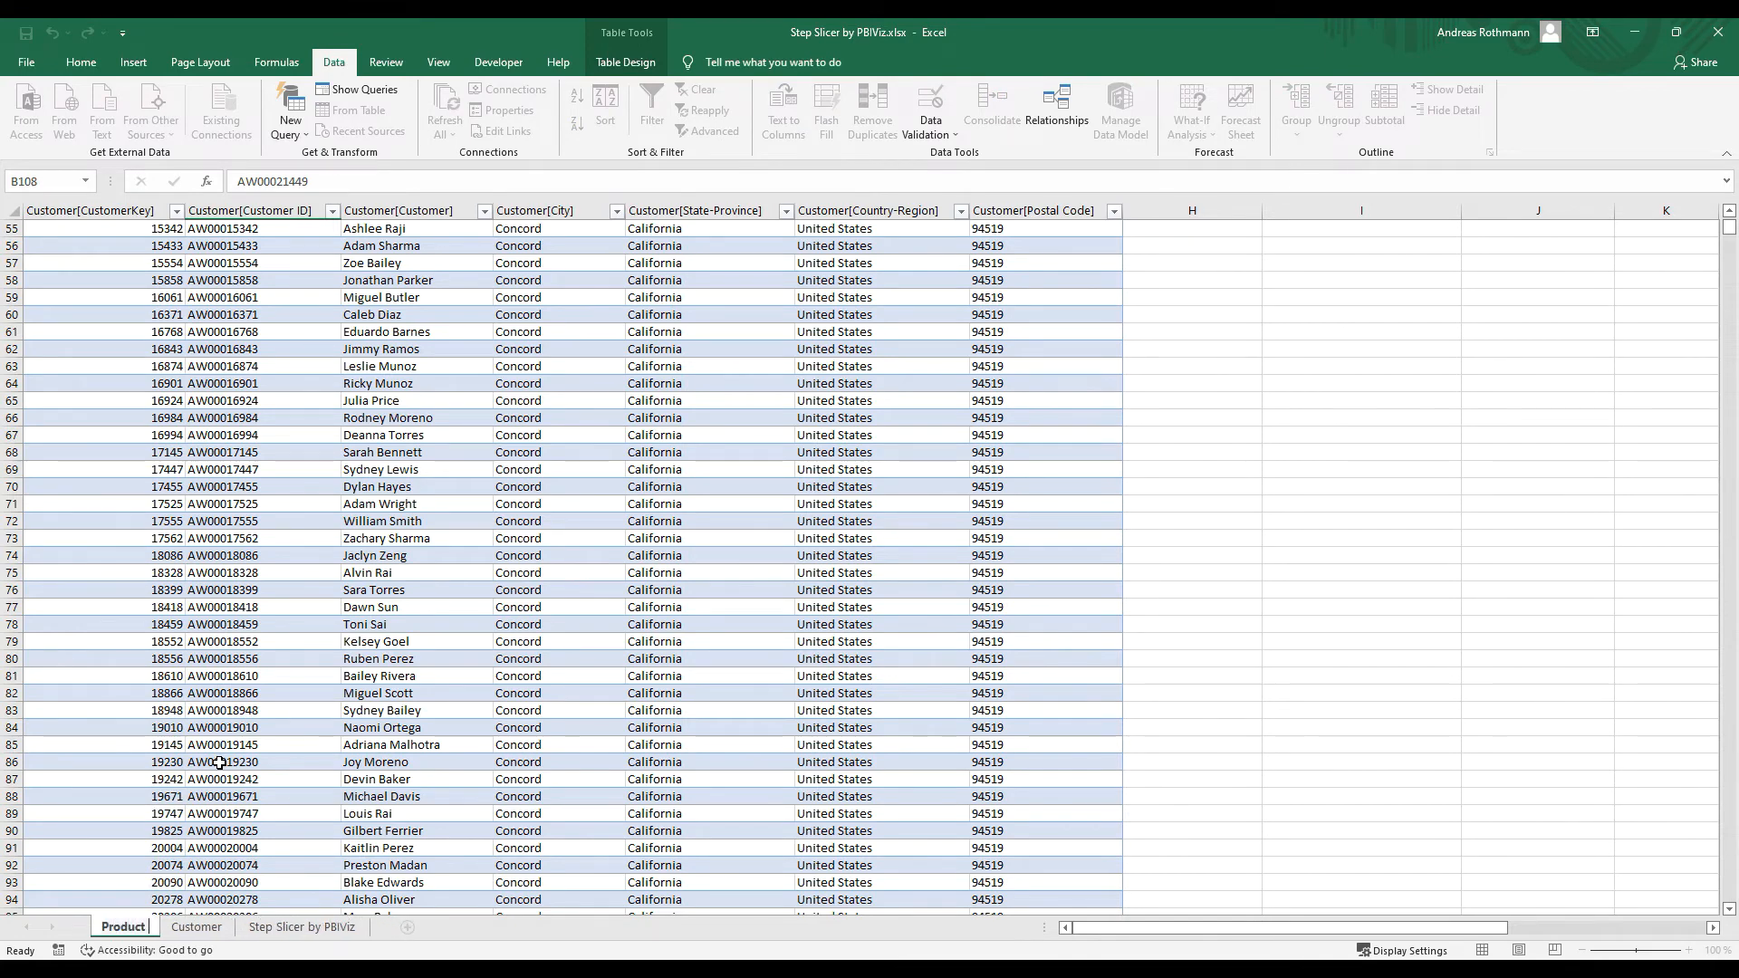
text( Quantity)
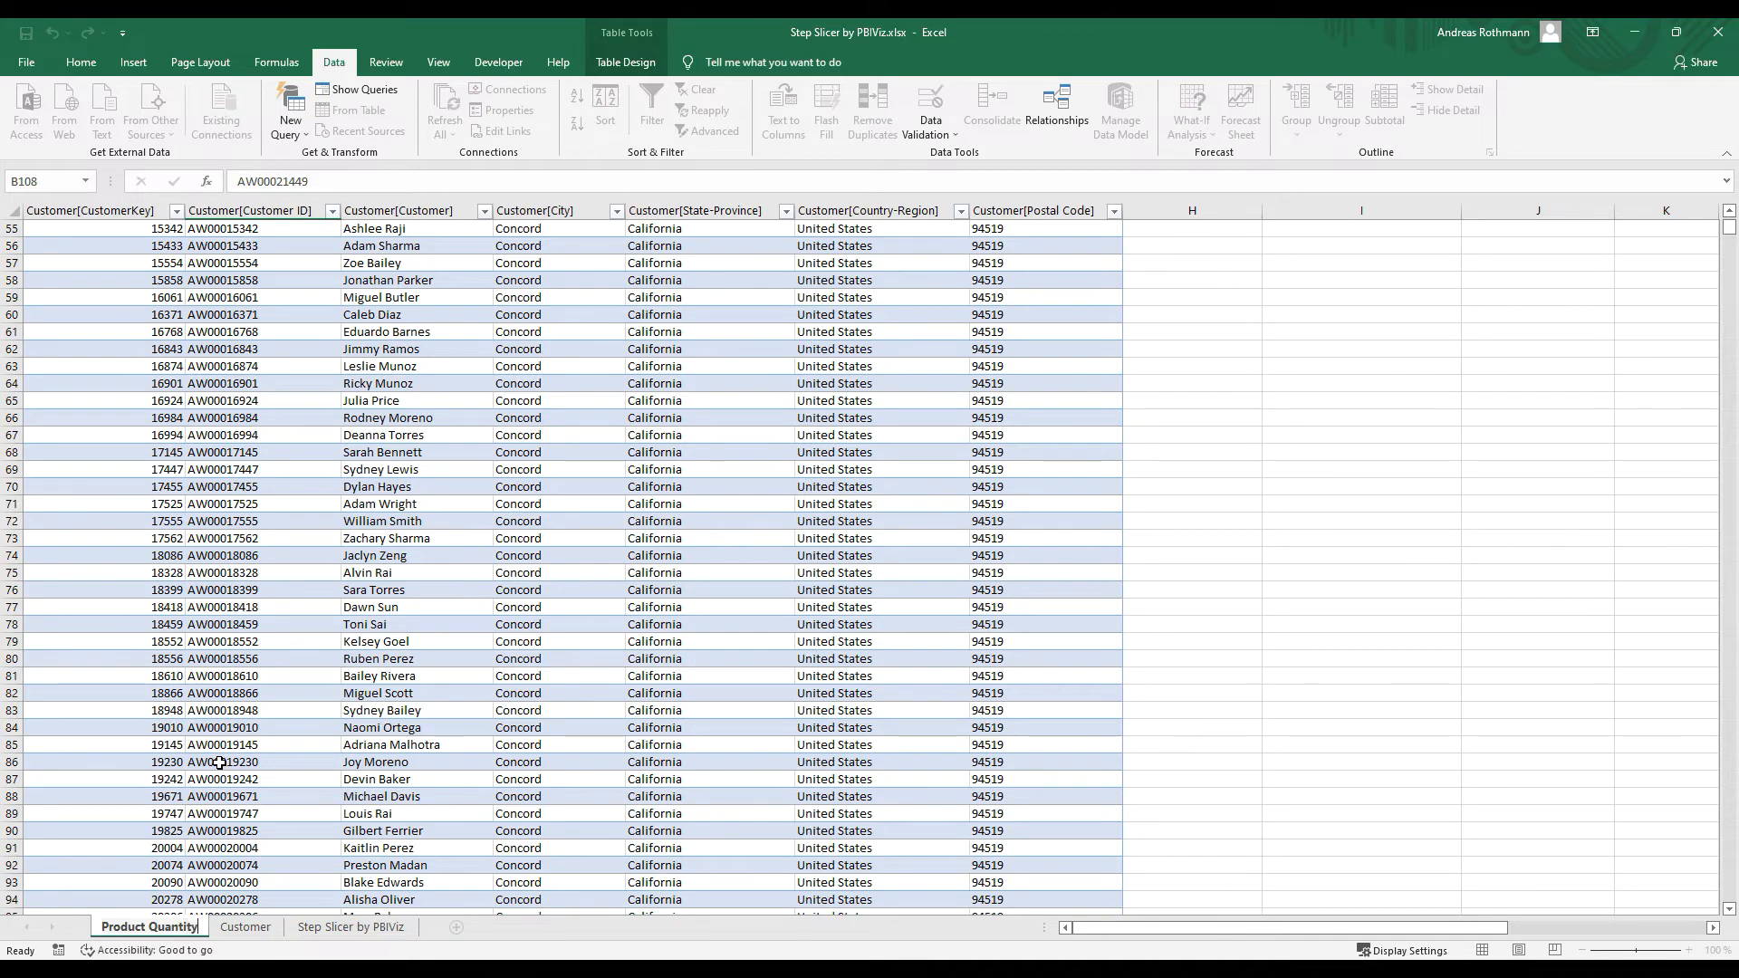
key(Return)
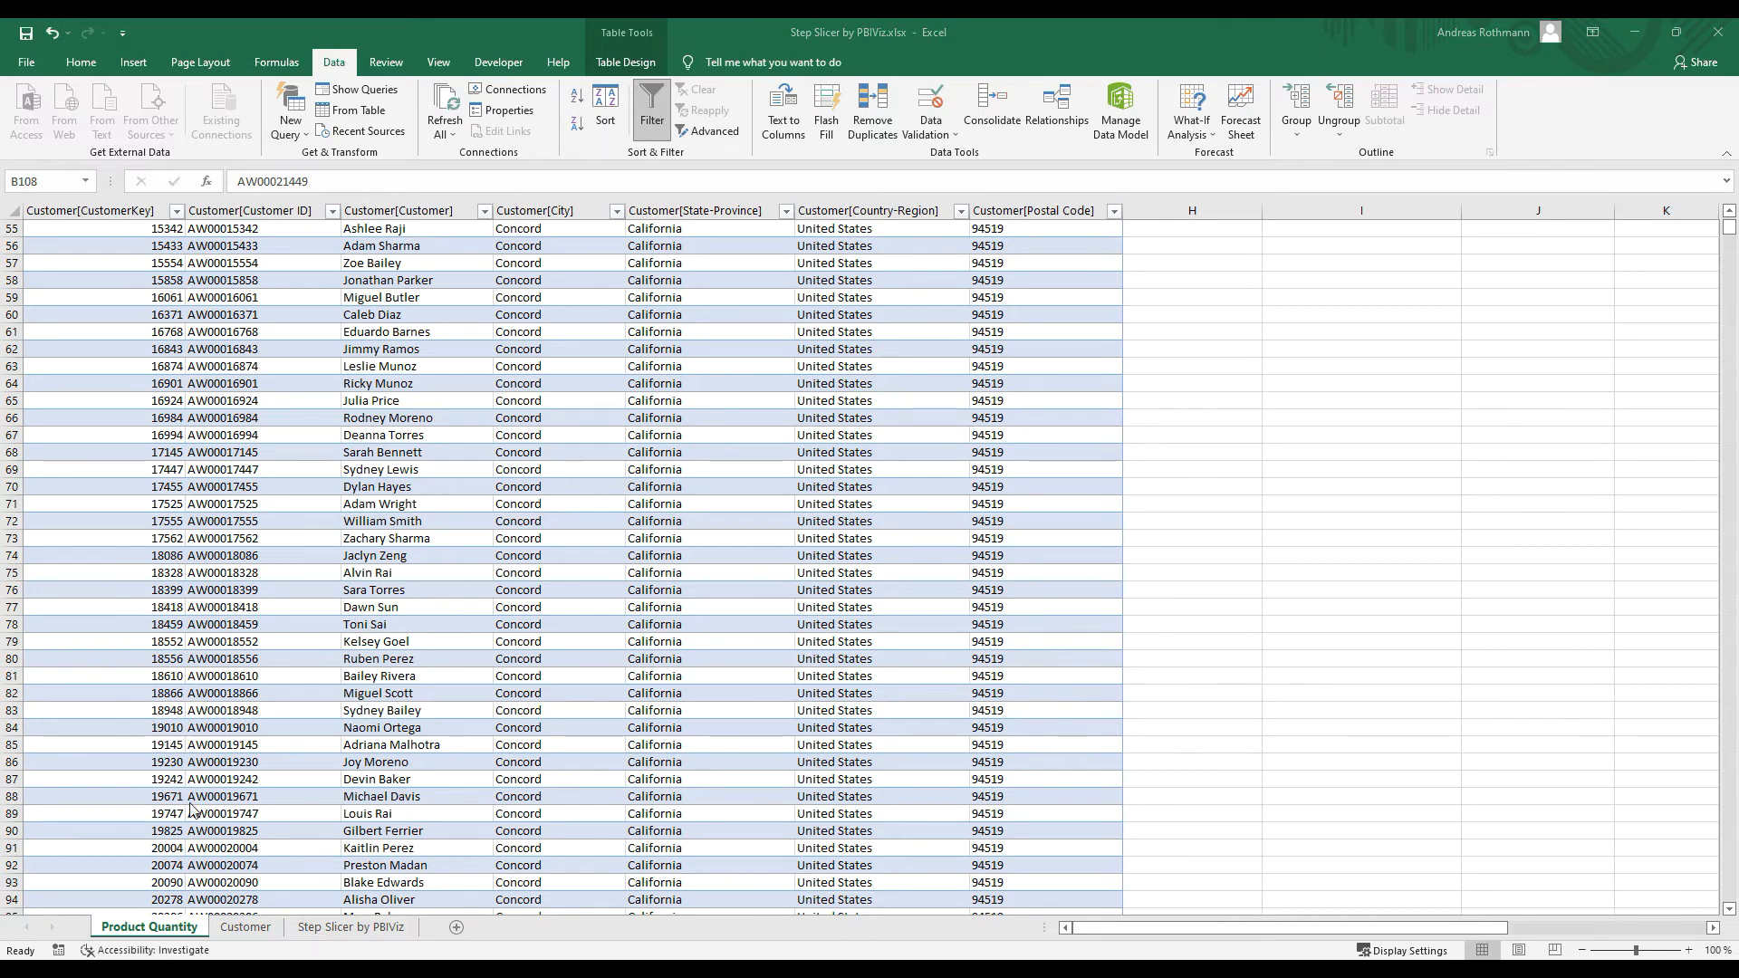
Step: Replace the Product Quantity table's query with the copied SUMMARIZECOLUMNS query on 'Product'[Product] and "Quantity", '_Measures'[Quantity], and review the rows
right_click(210, 729)
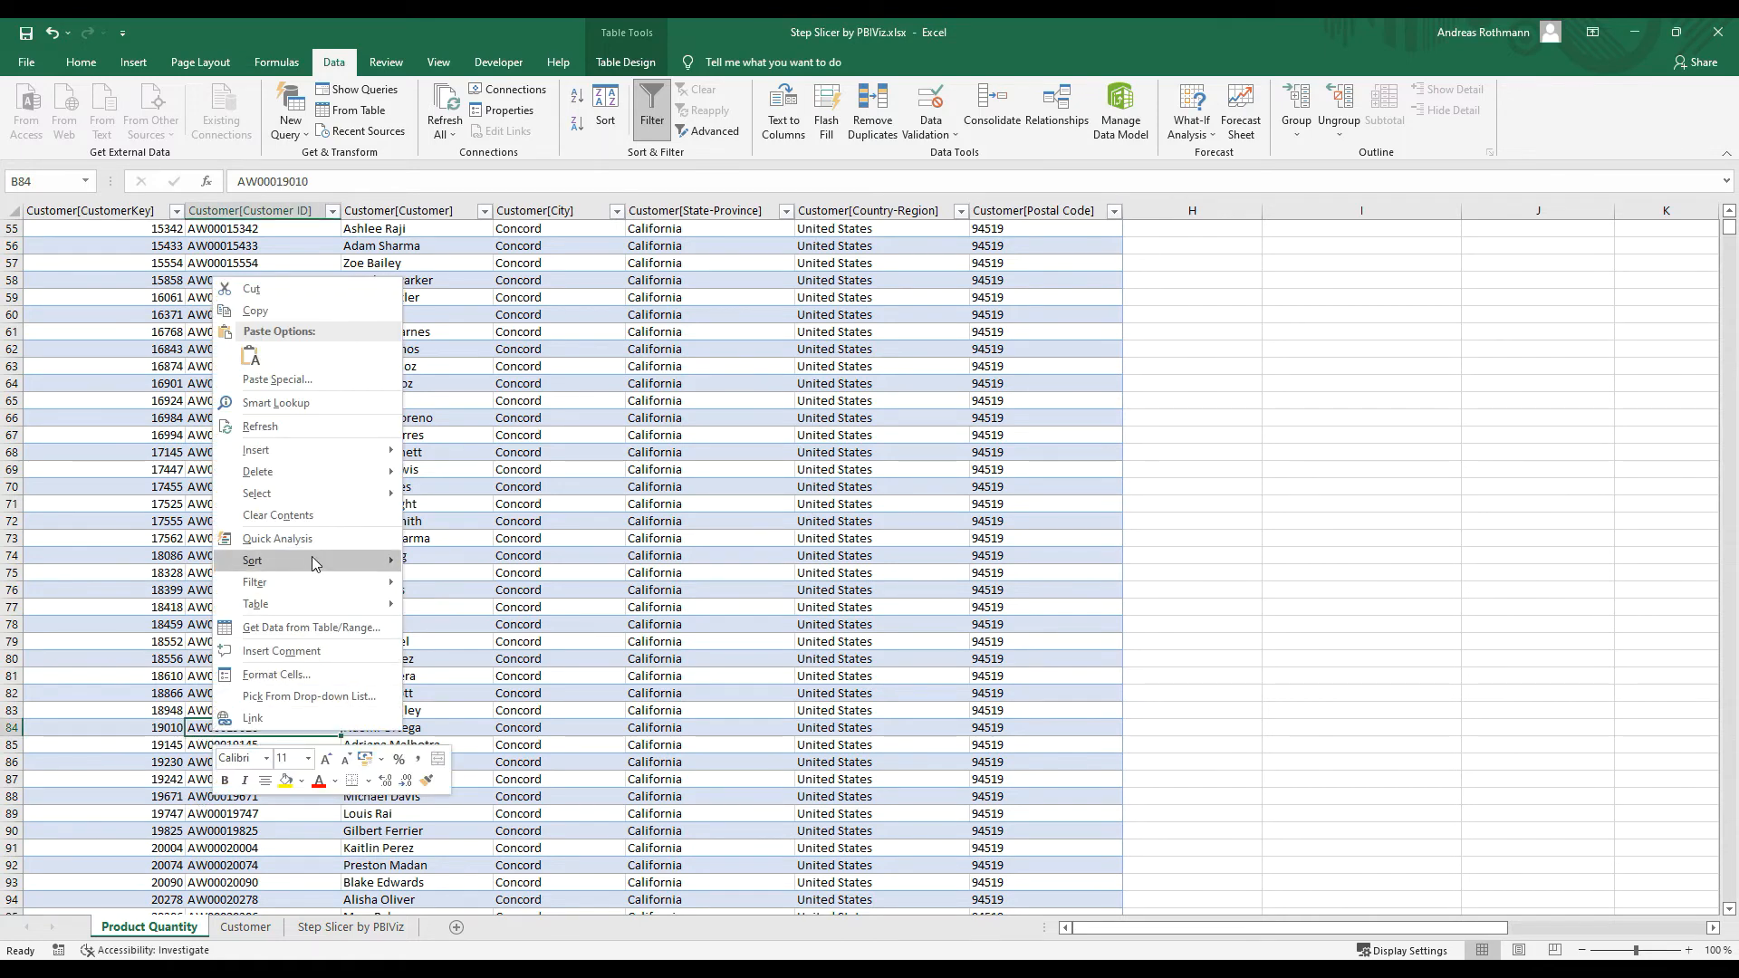
mouse_move(308, 604)
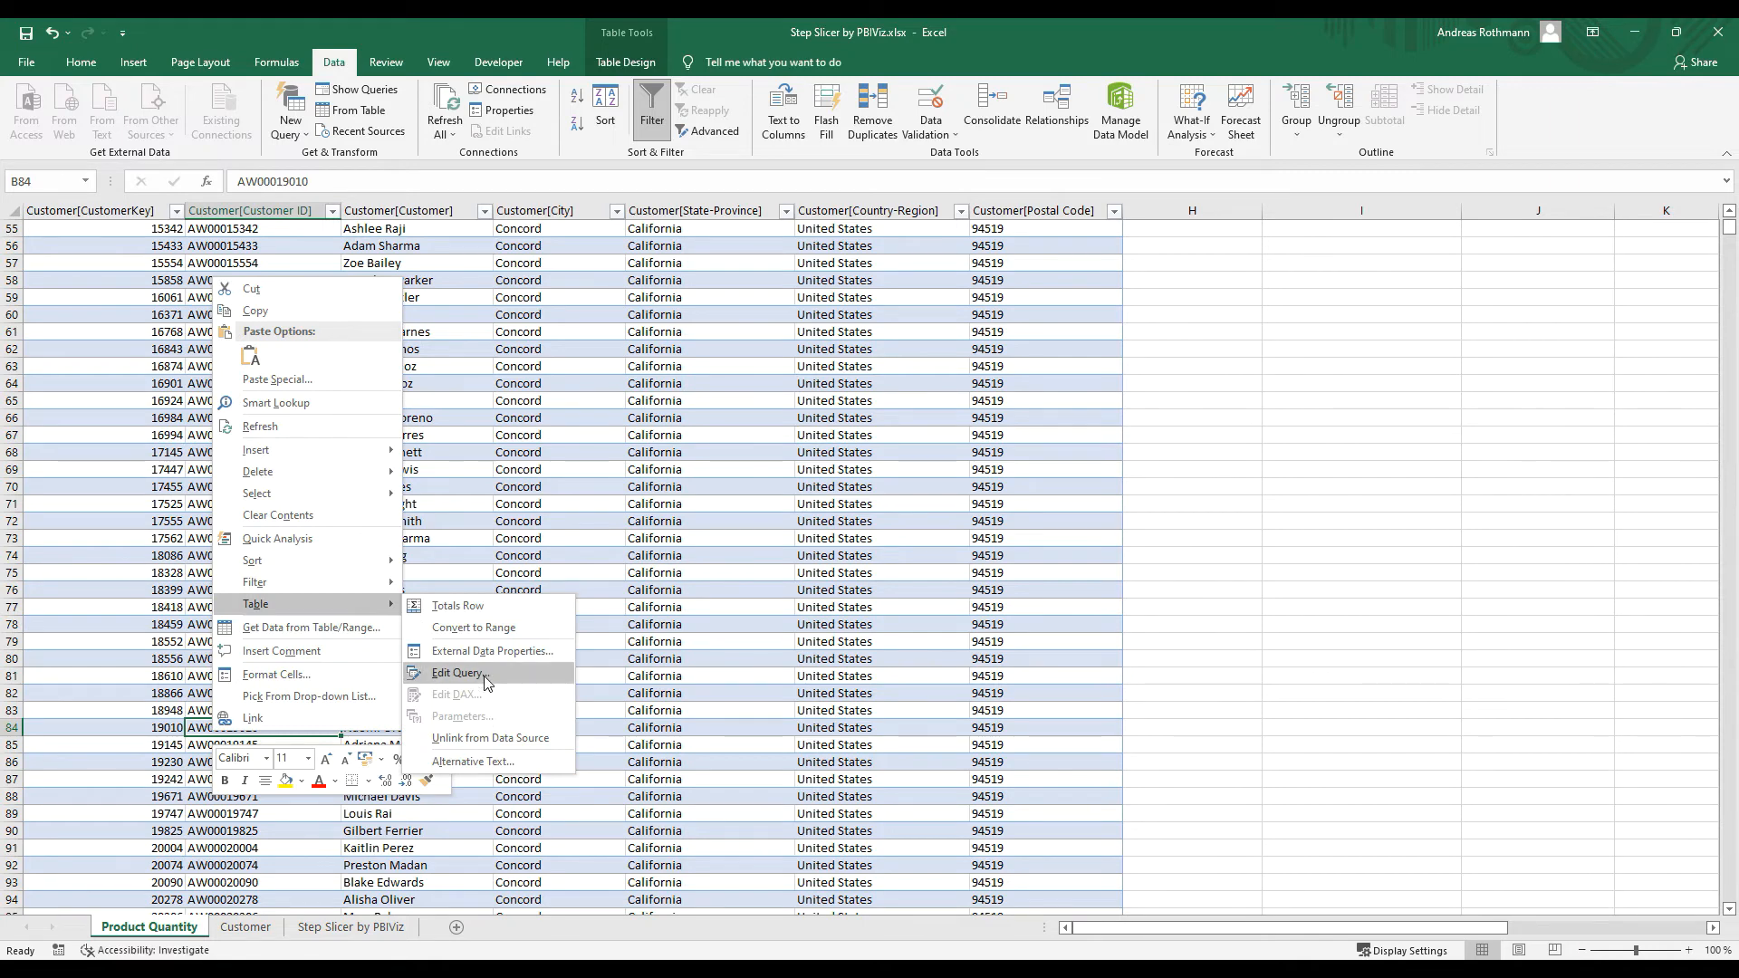
click(487, 683)
click(497, 492)
key(ctrl+a)
key(ctrl+v)
scroll(873, 489, up, 1)
scroll(872, 489, down, 1)
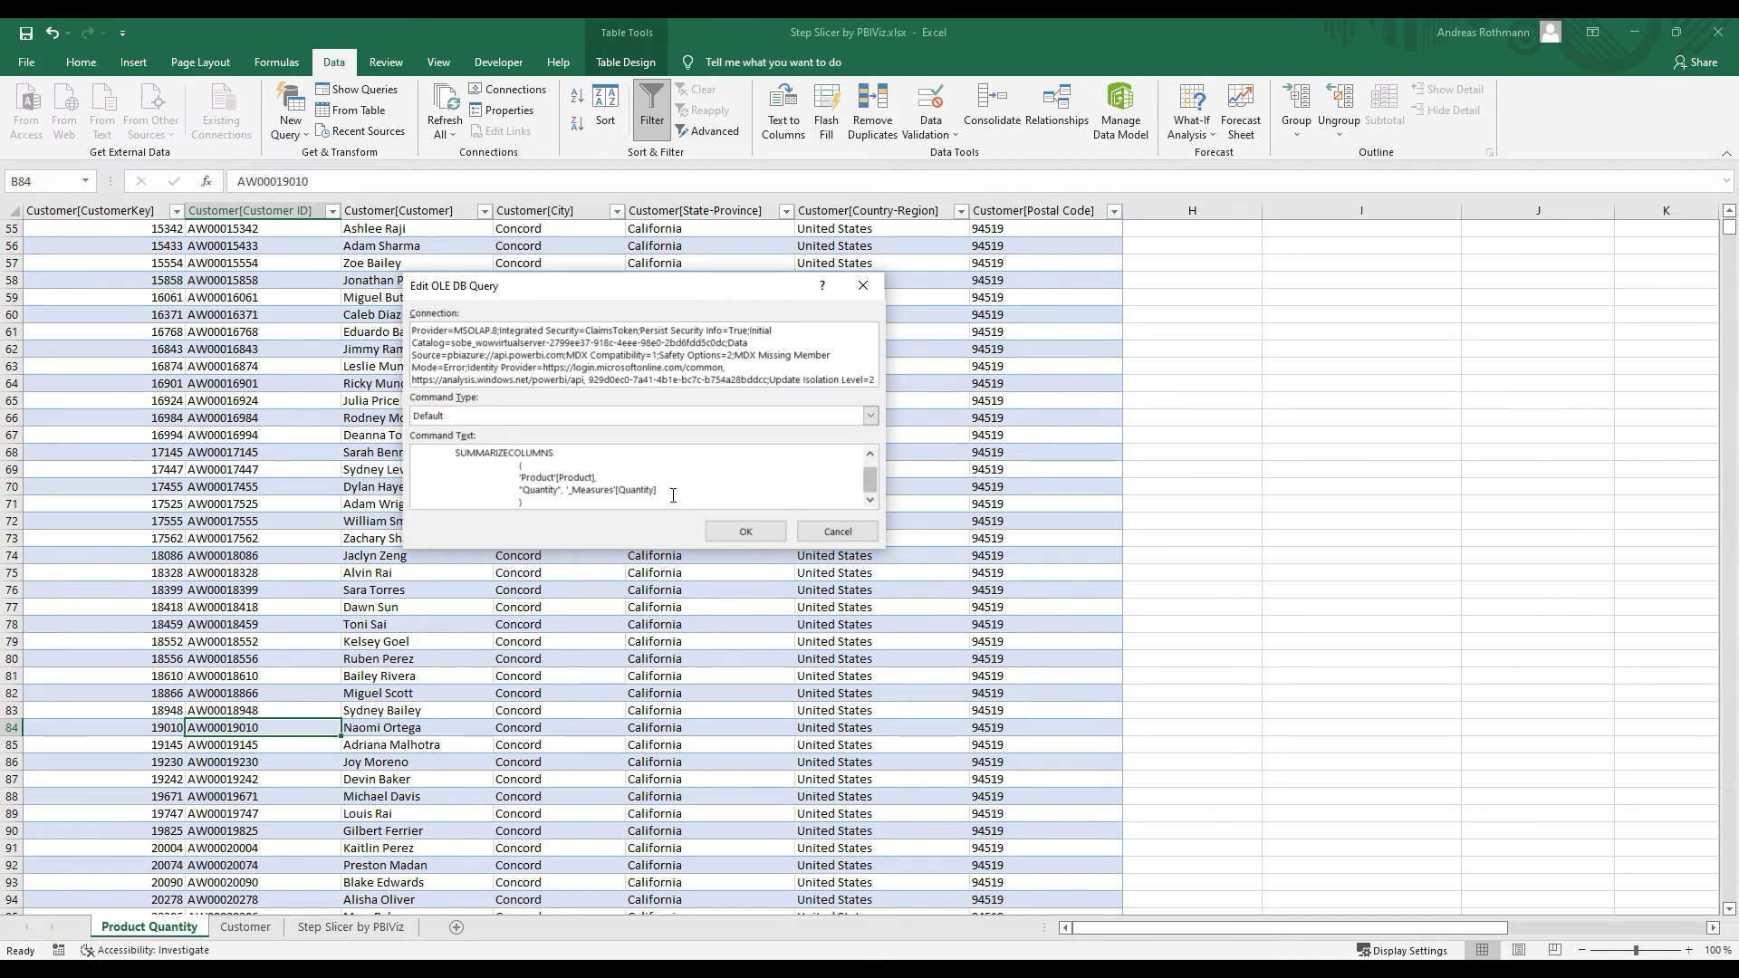
click(745, 532)
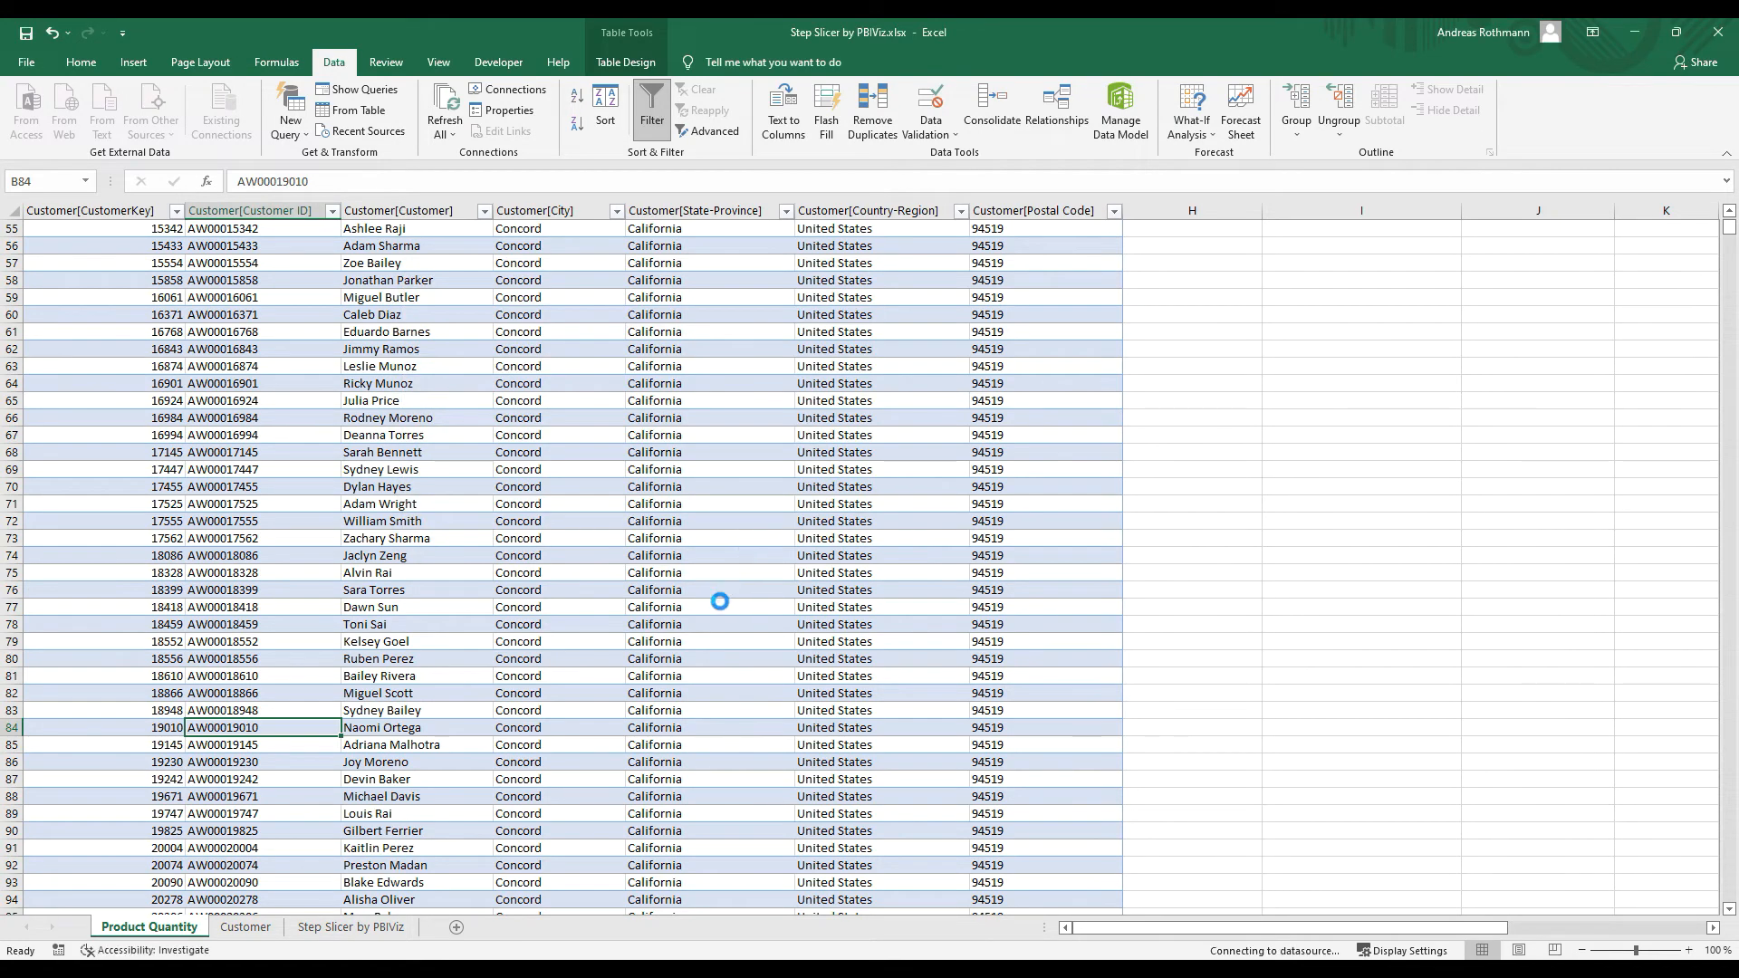
scroll(292, 593, down, 15)
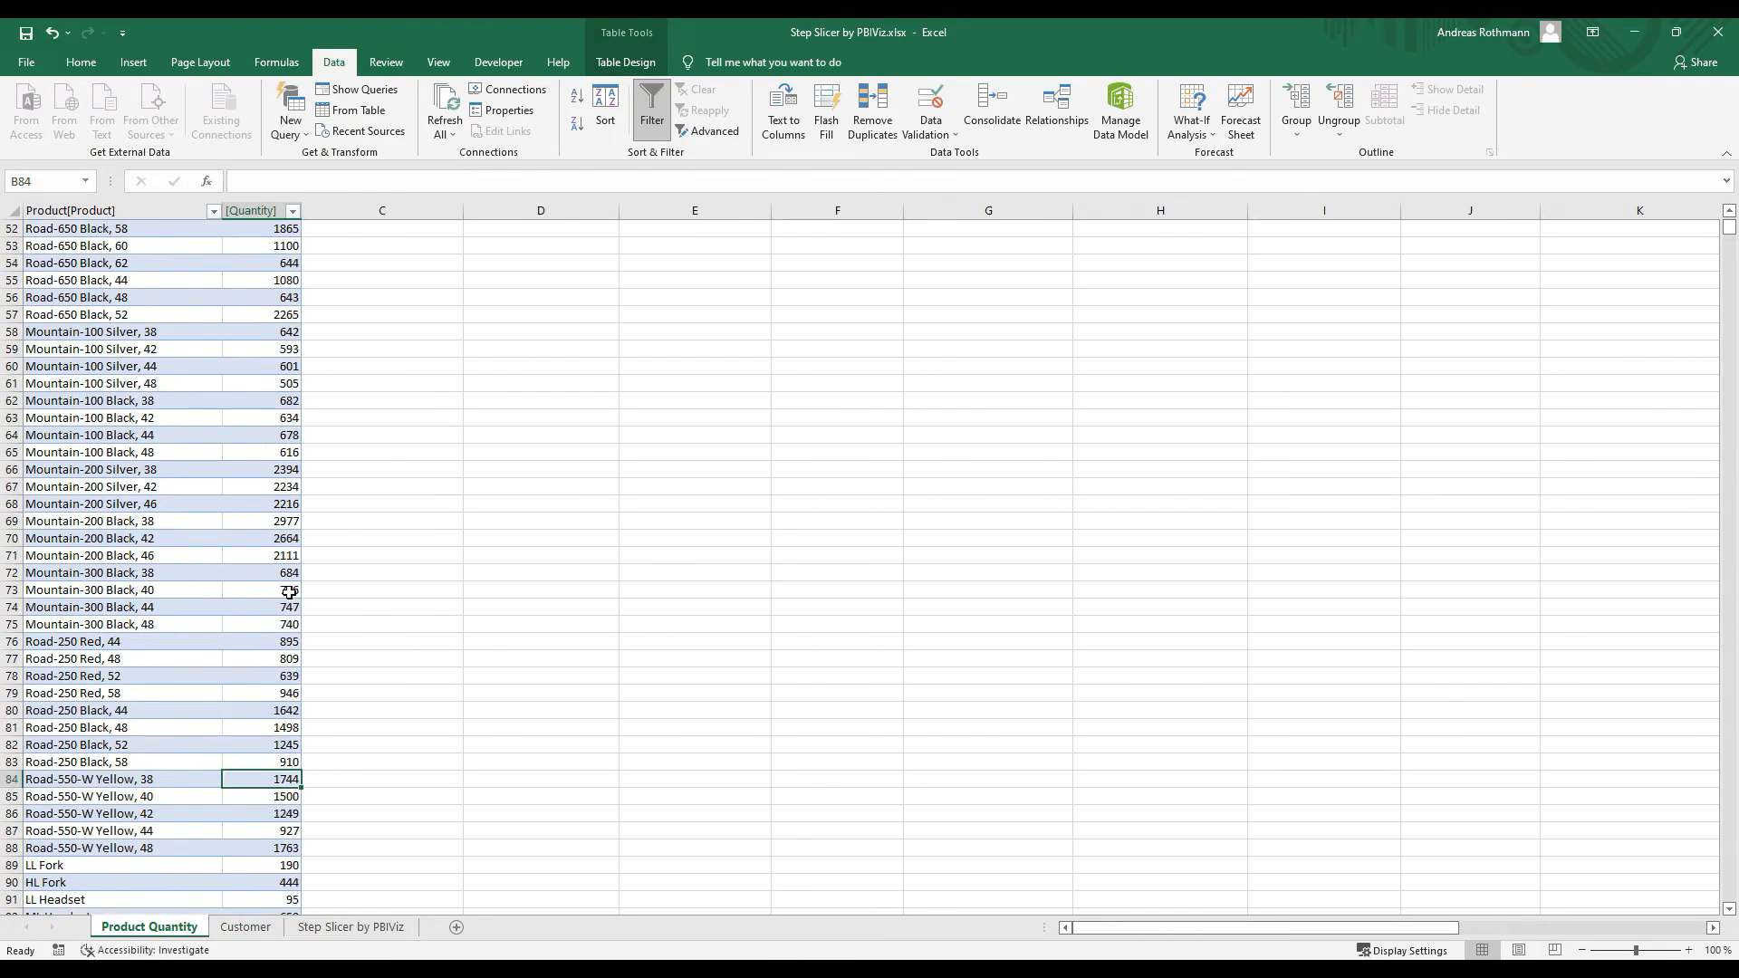
scroll(273, 594, up, 20)
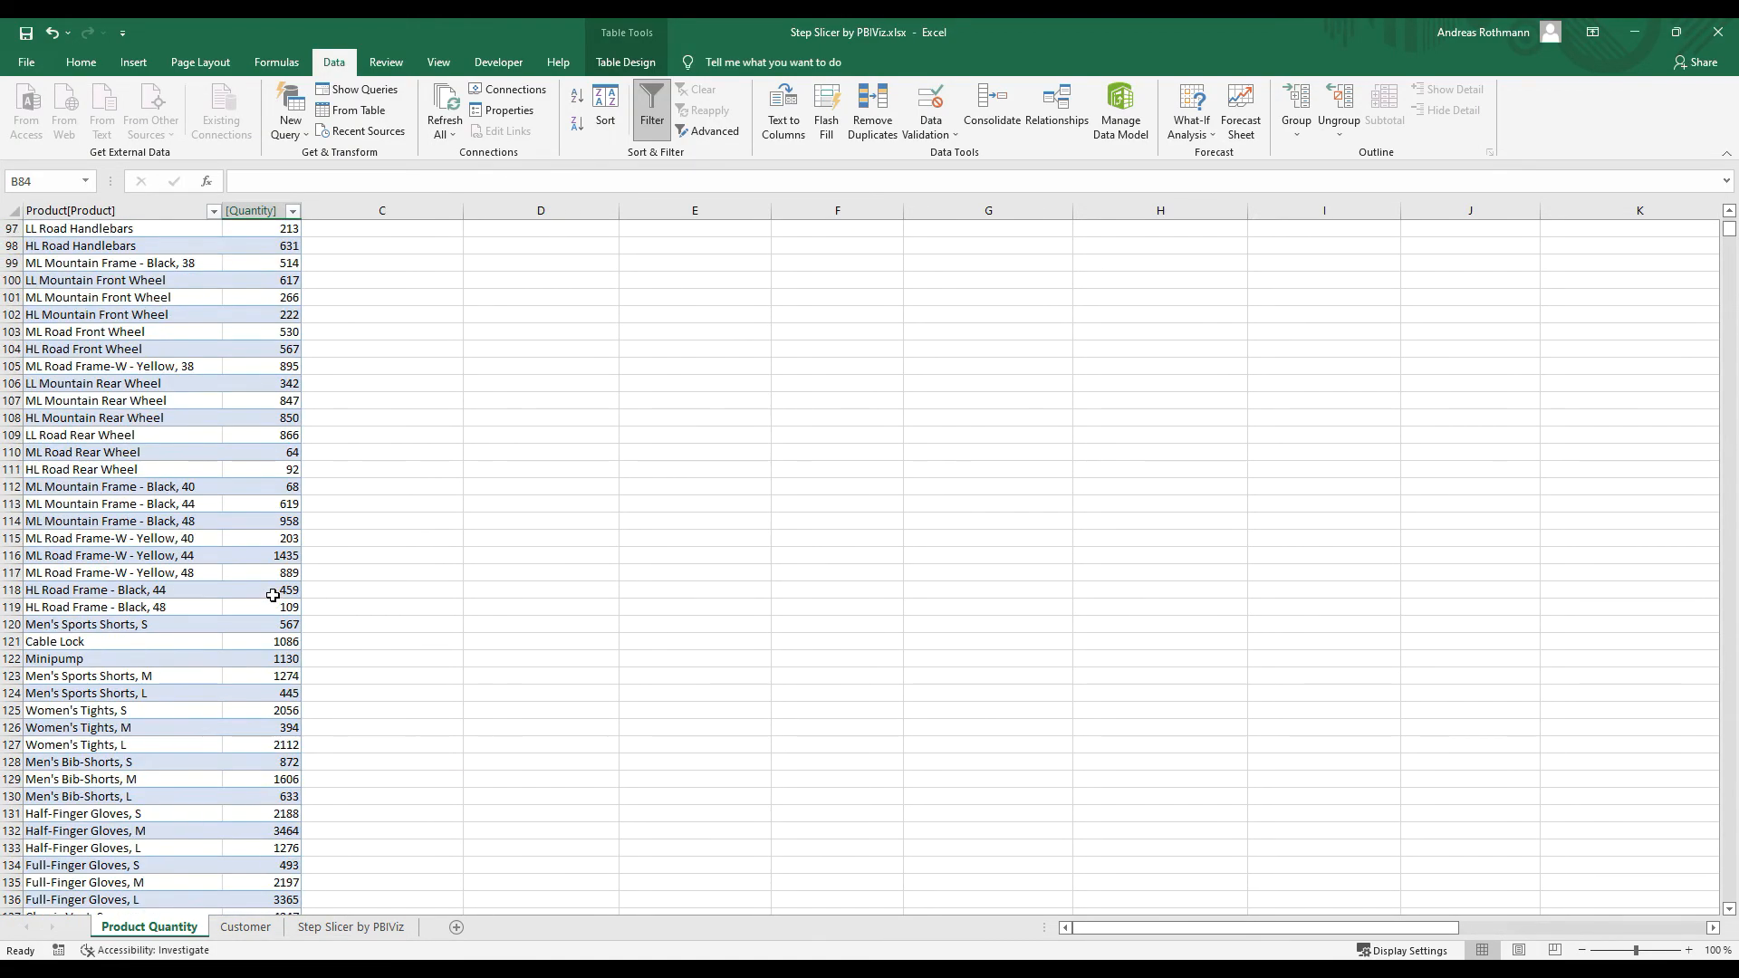
scroll(272, 596, up, 6)
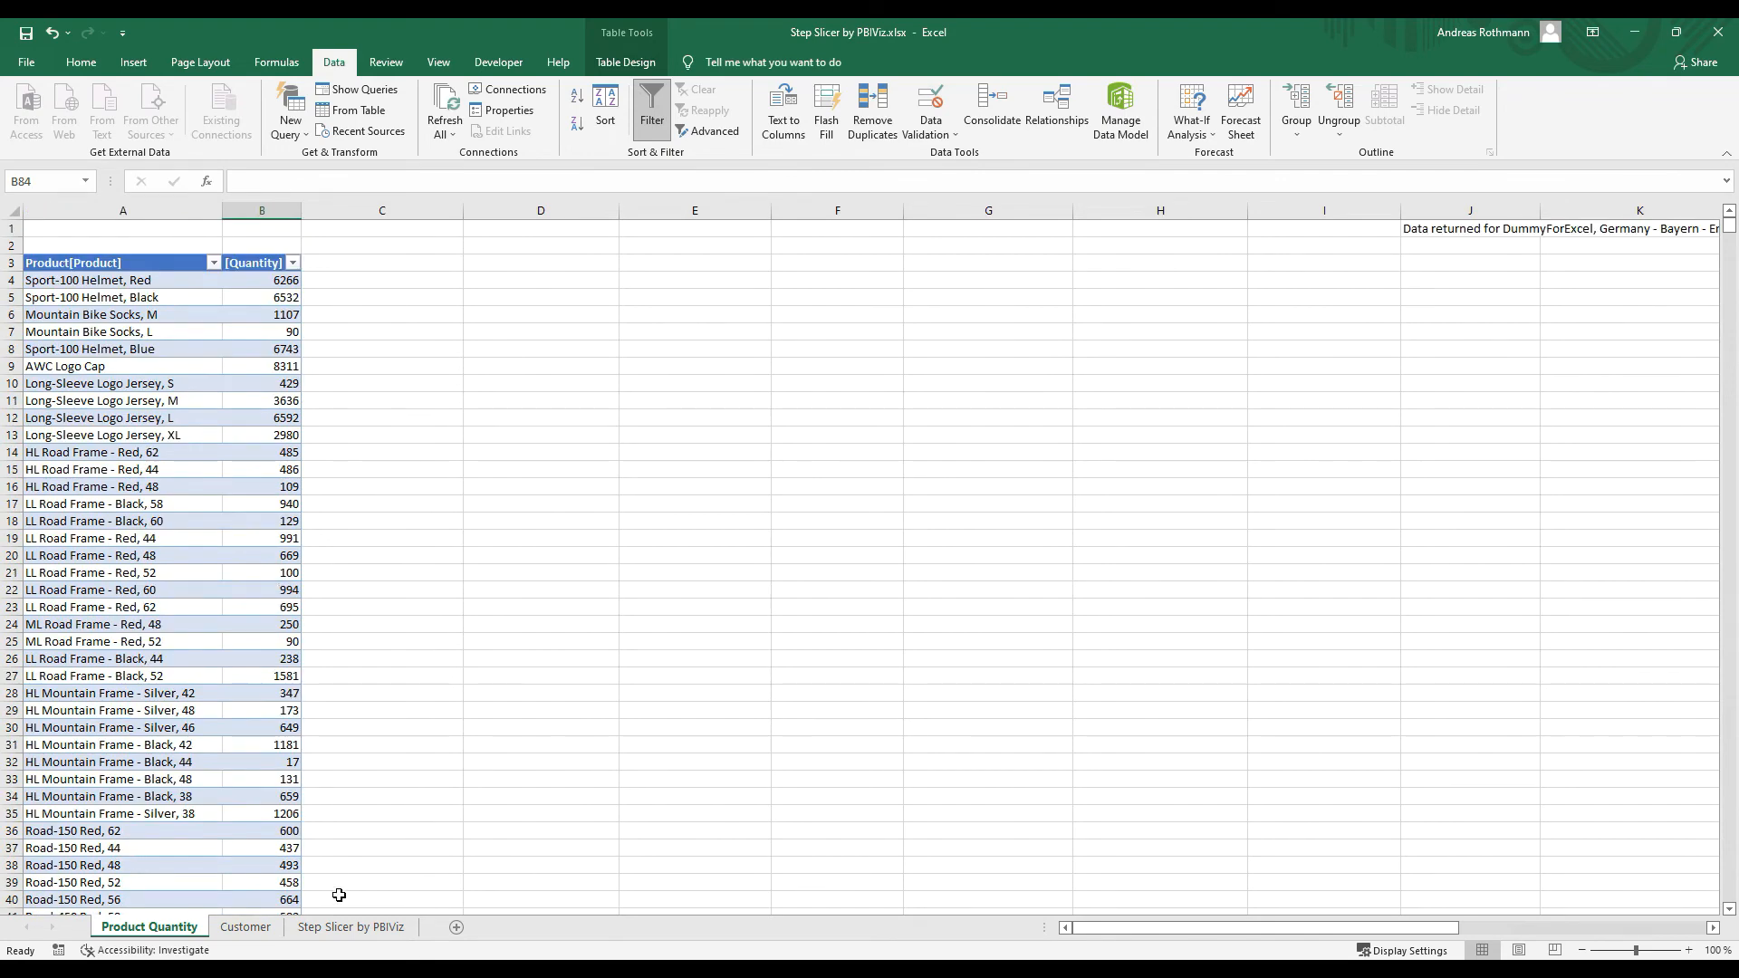
Step: Delete the PivotTable sheet Step Slicer by PBIViz from the workbook
right_click(339, 927)
click(385, 761)
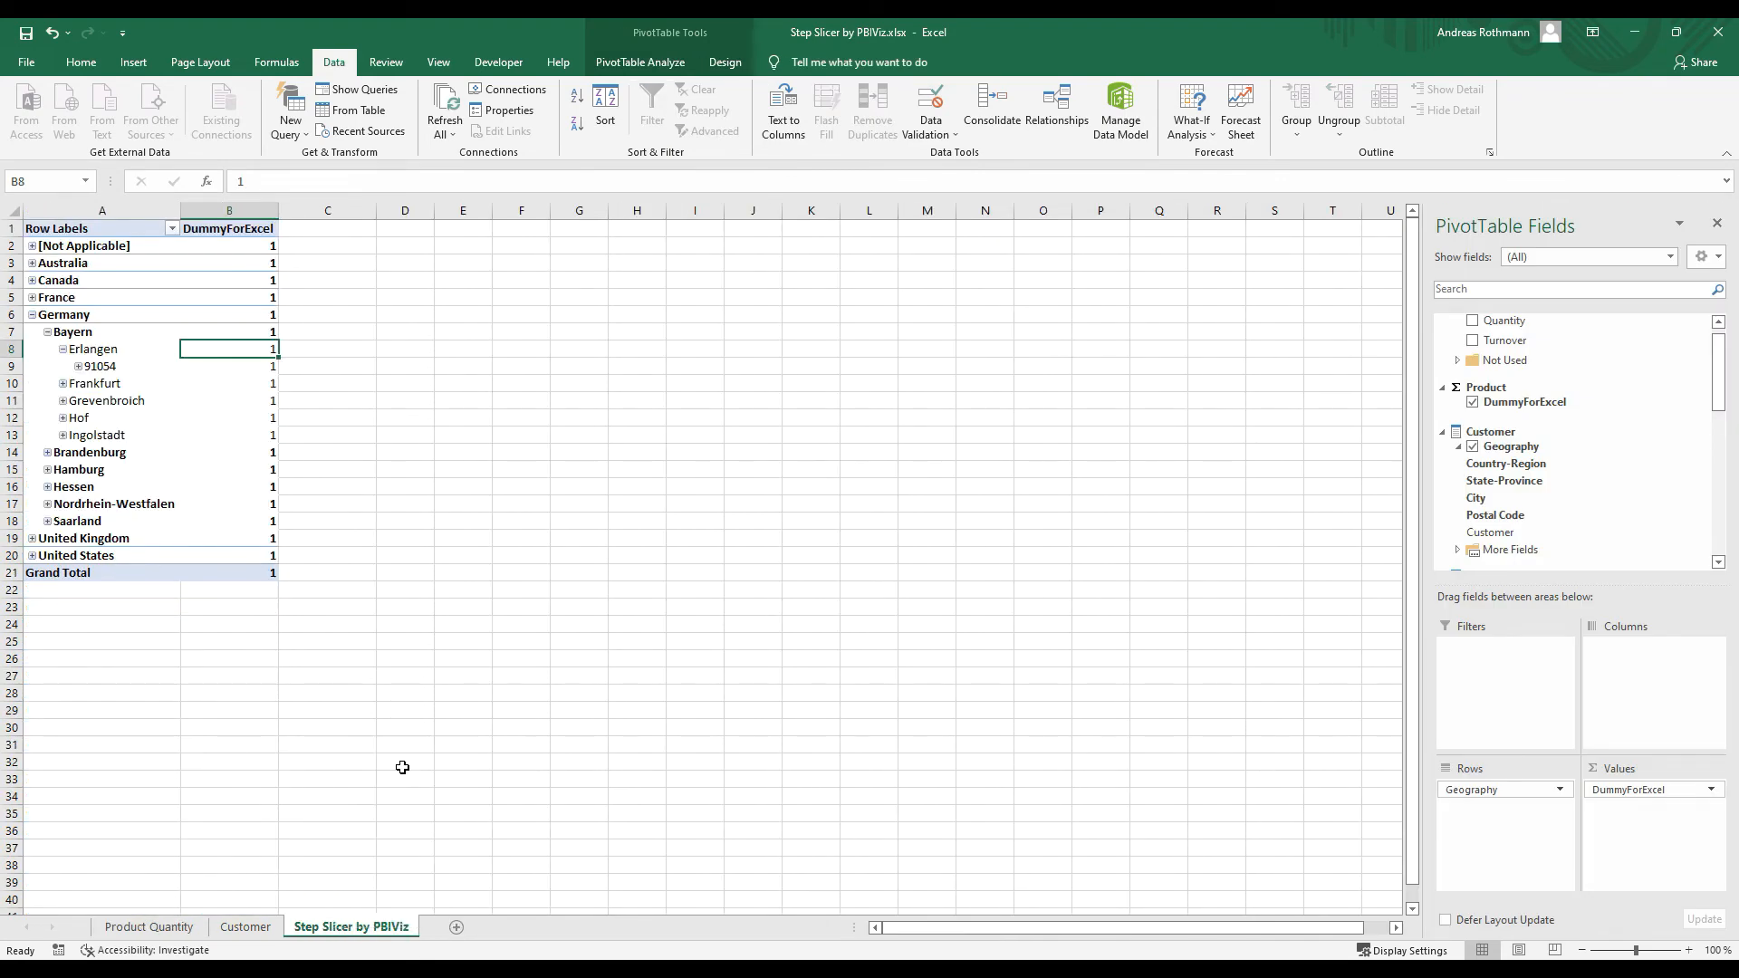
key(Escape)
right_click(385, 929)
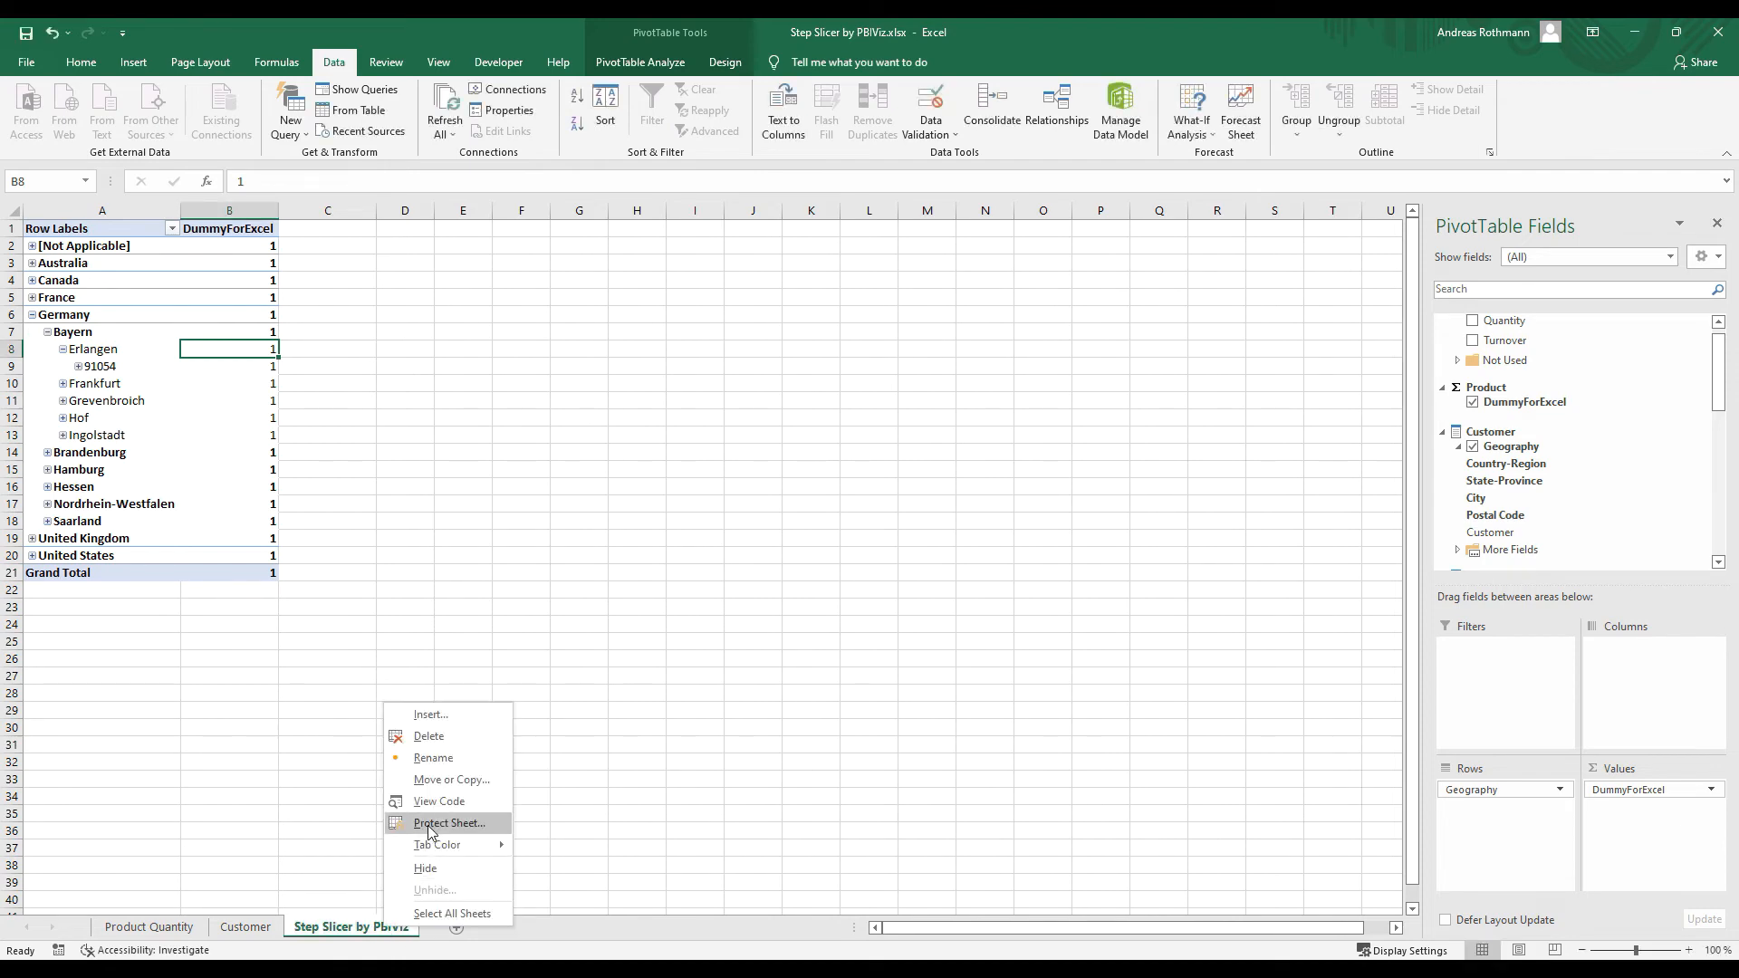
click(428, 736)
click(846, 557)
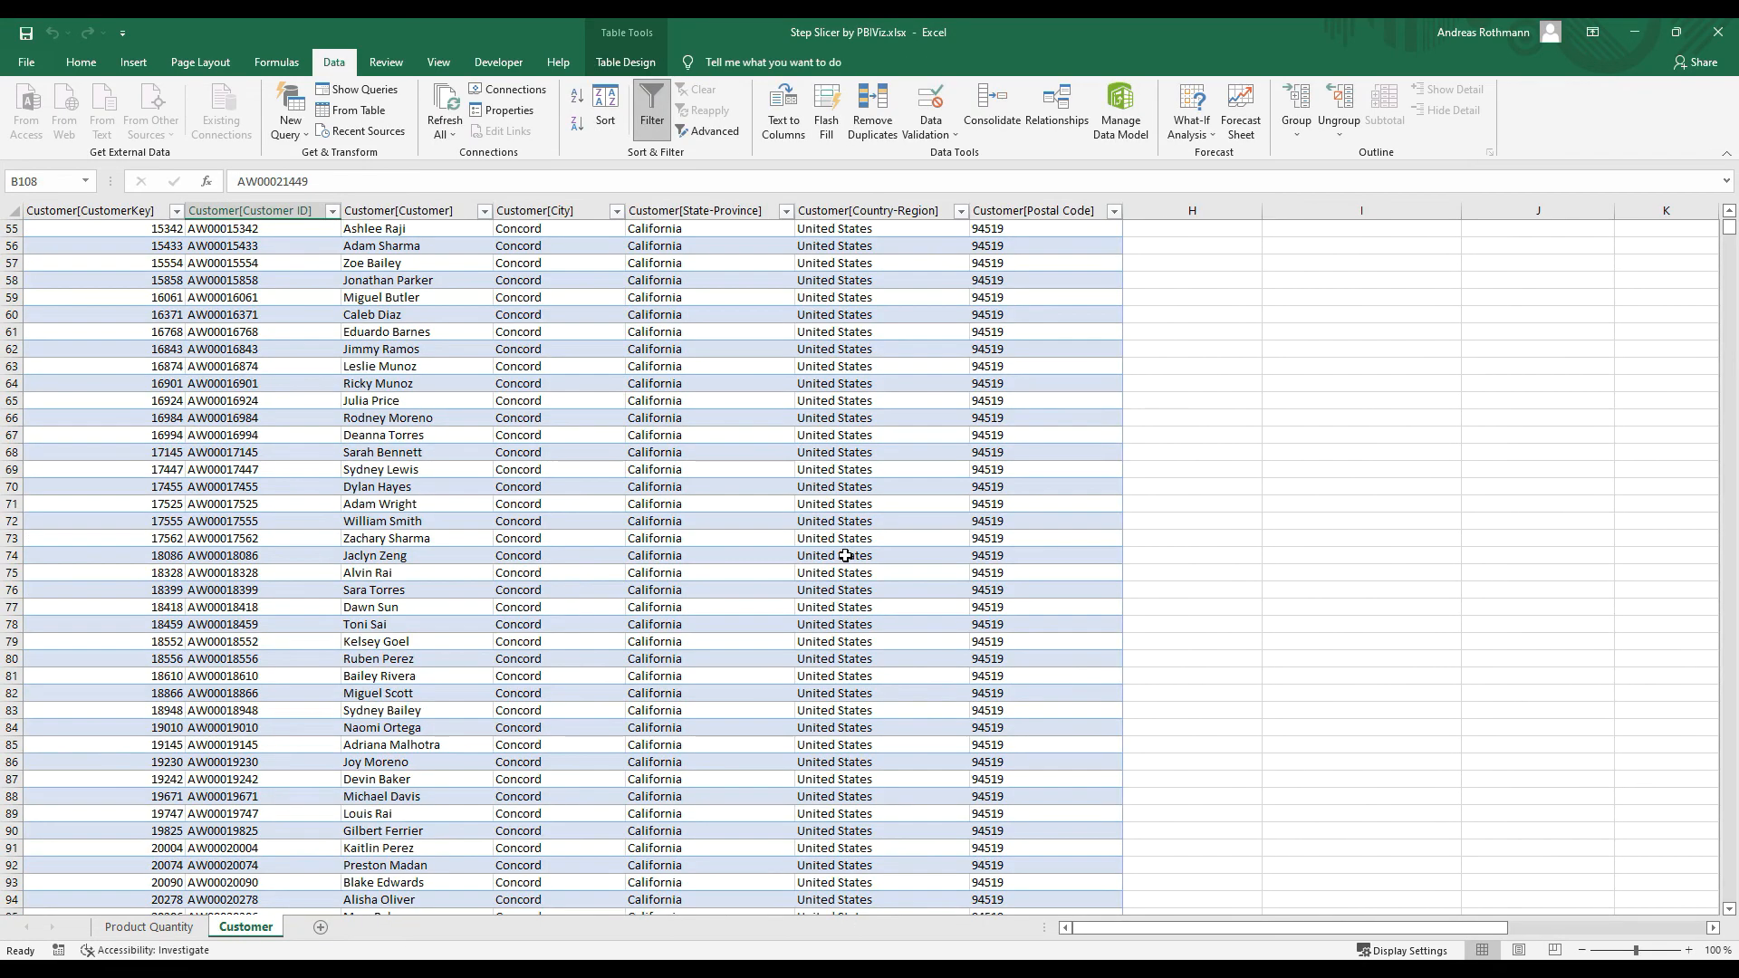
Step: Look over the Product Quantity and Customer sheets and open the workbook's refresh options
click(181, 928)
click(245, 928)
click(446, 125)
Step: Add a new sheet and enter a SUM formula in A1 totalling column B of the Product Quantity sheet
click(320, 928)
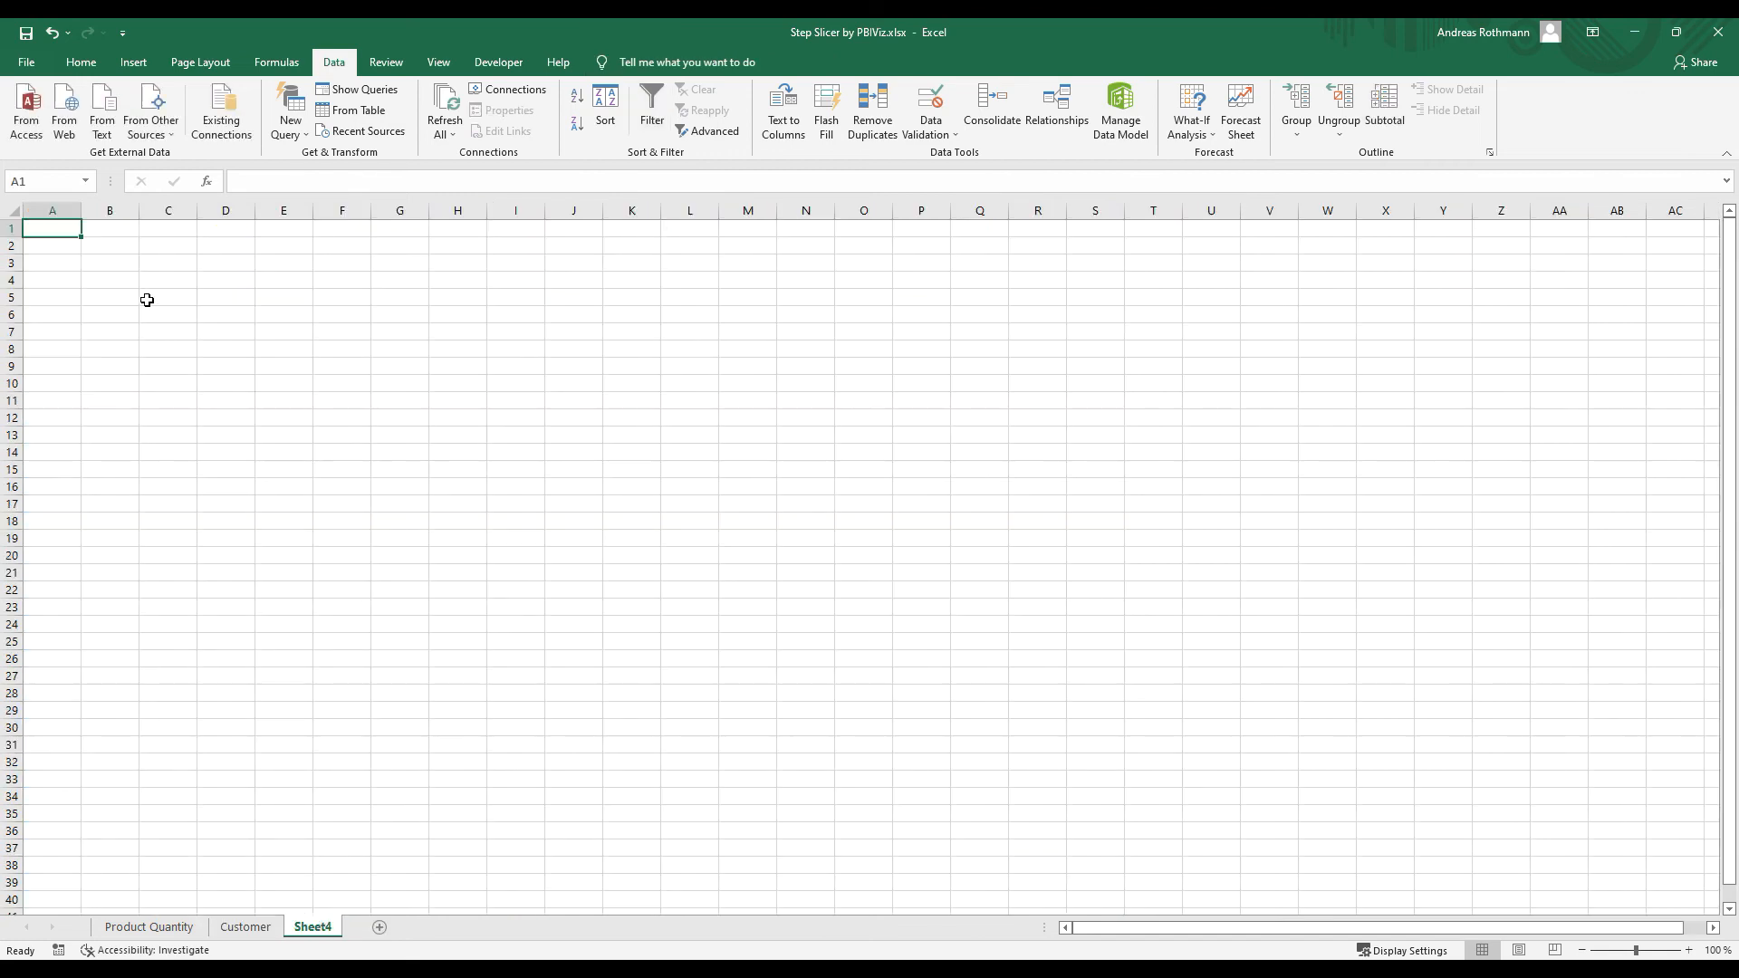
text(=)
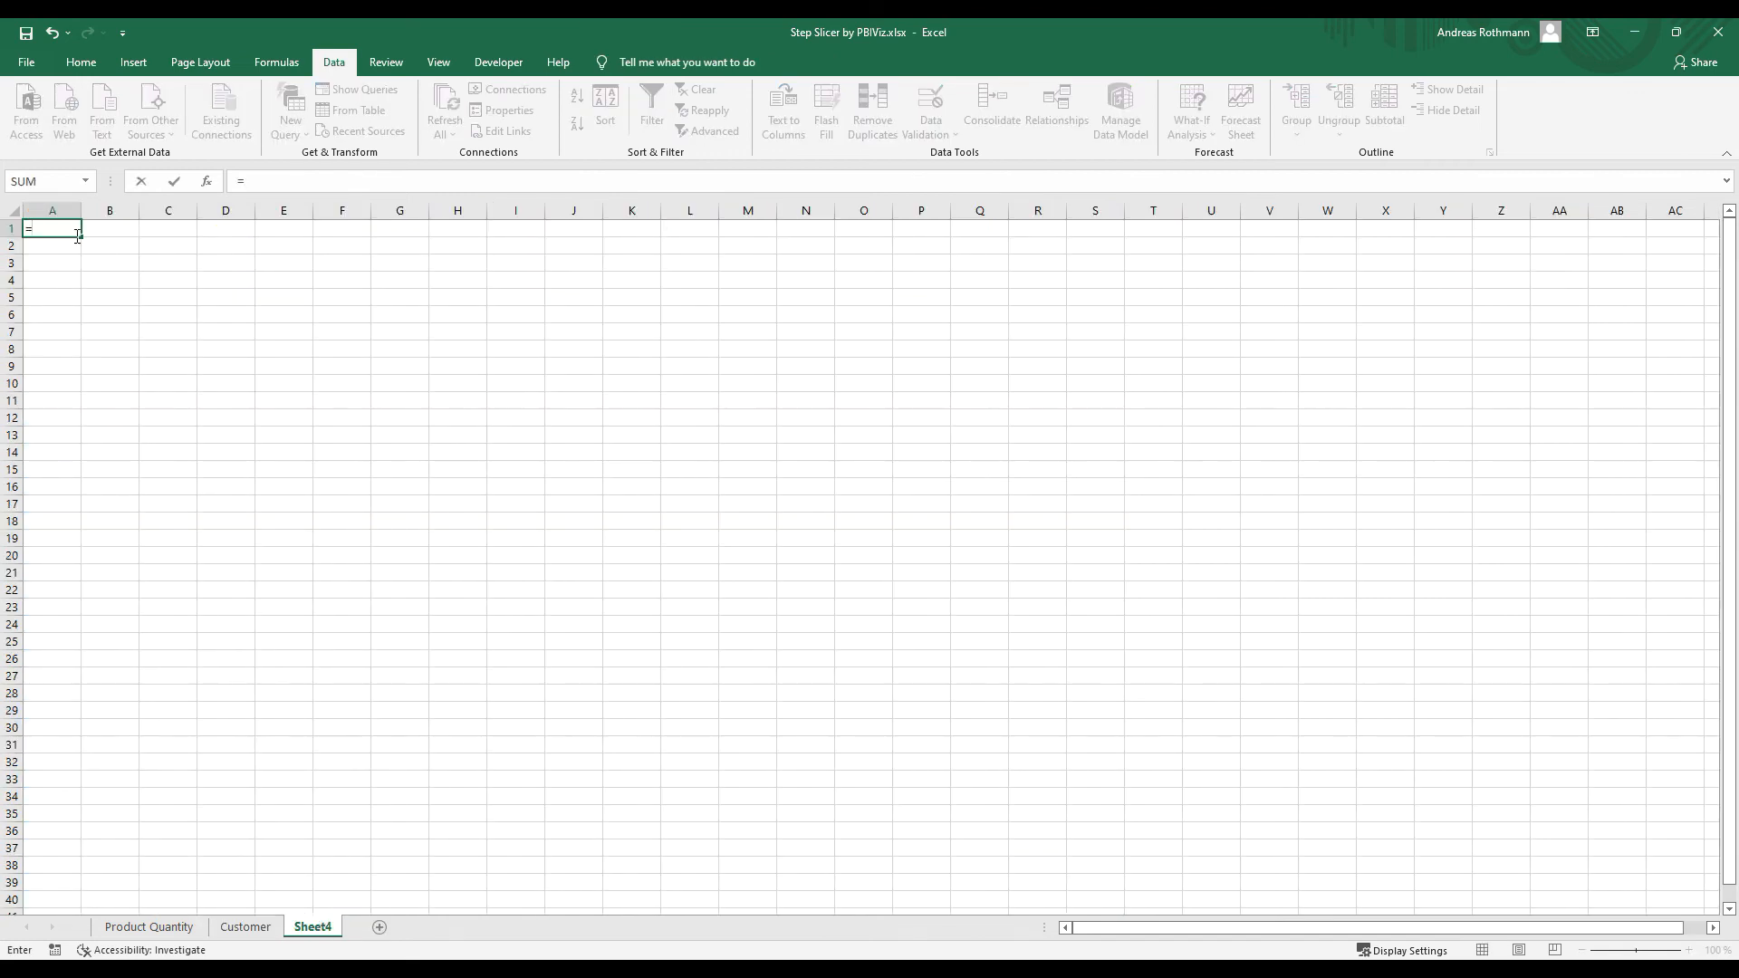
text(sum()
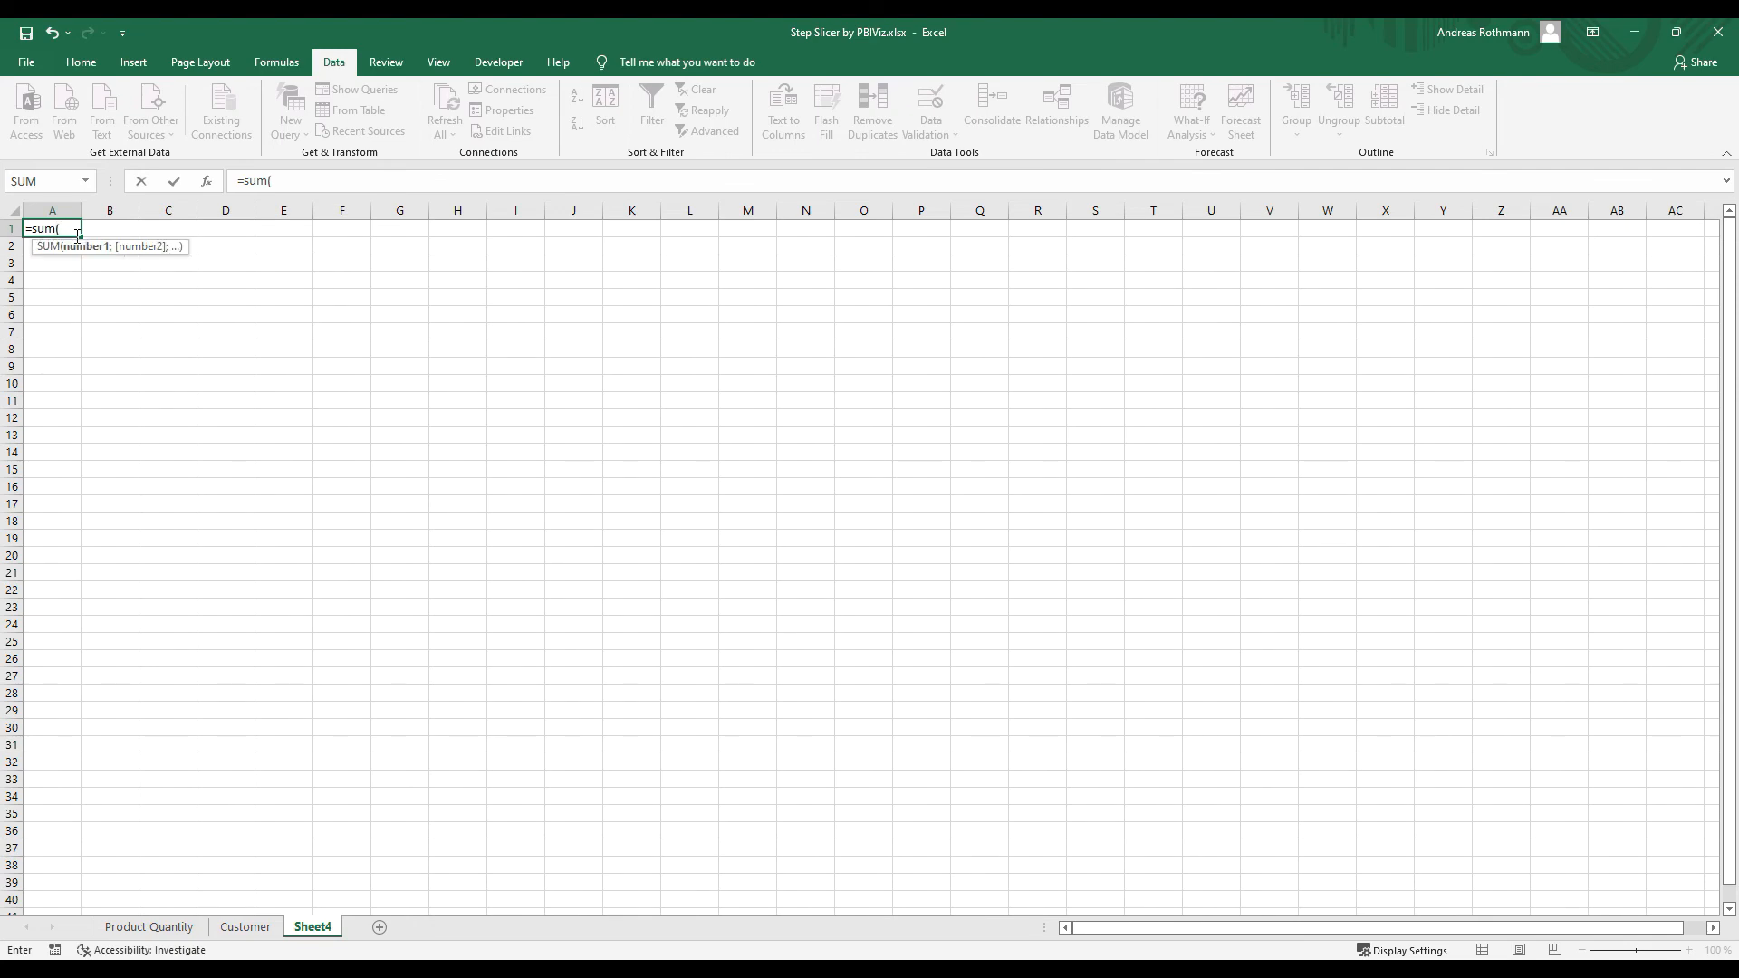
click(241, 931)
click(182, 932)
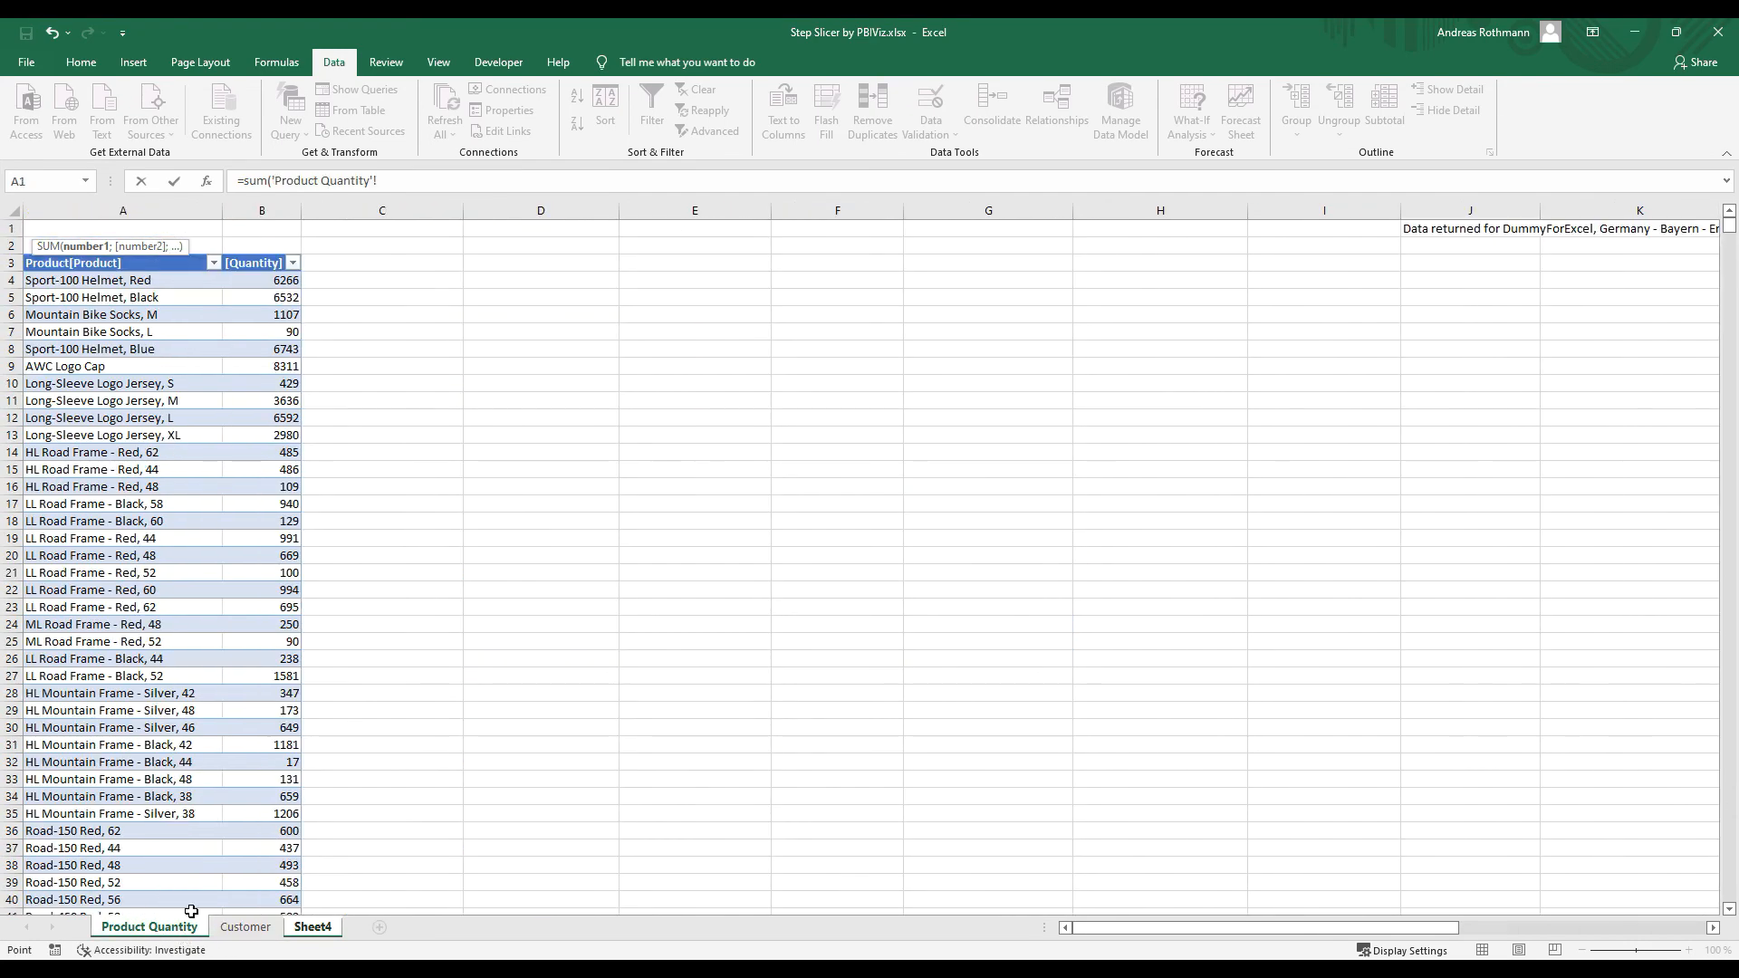
click(265, 210)
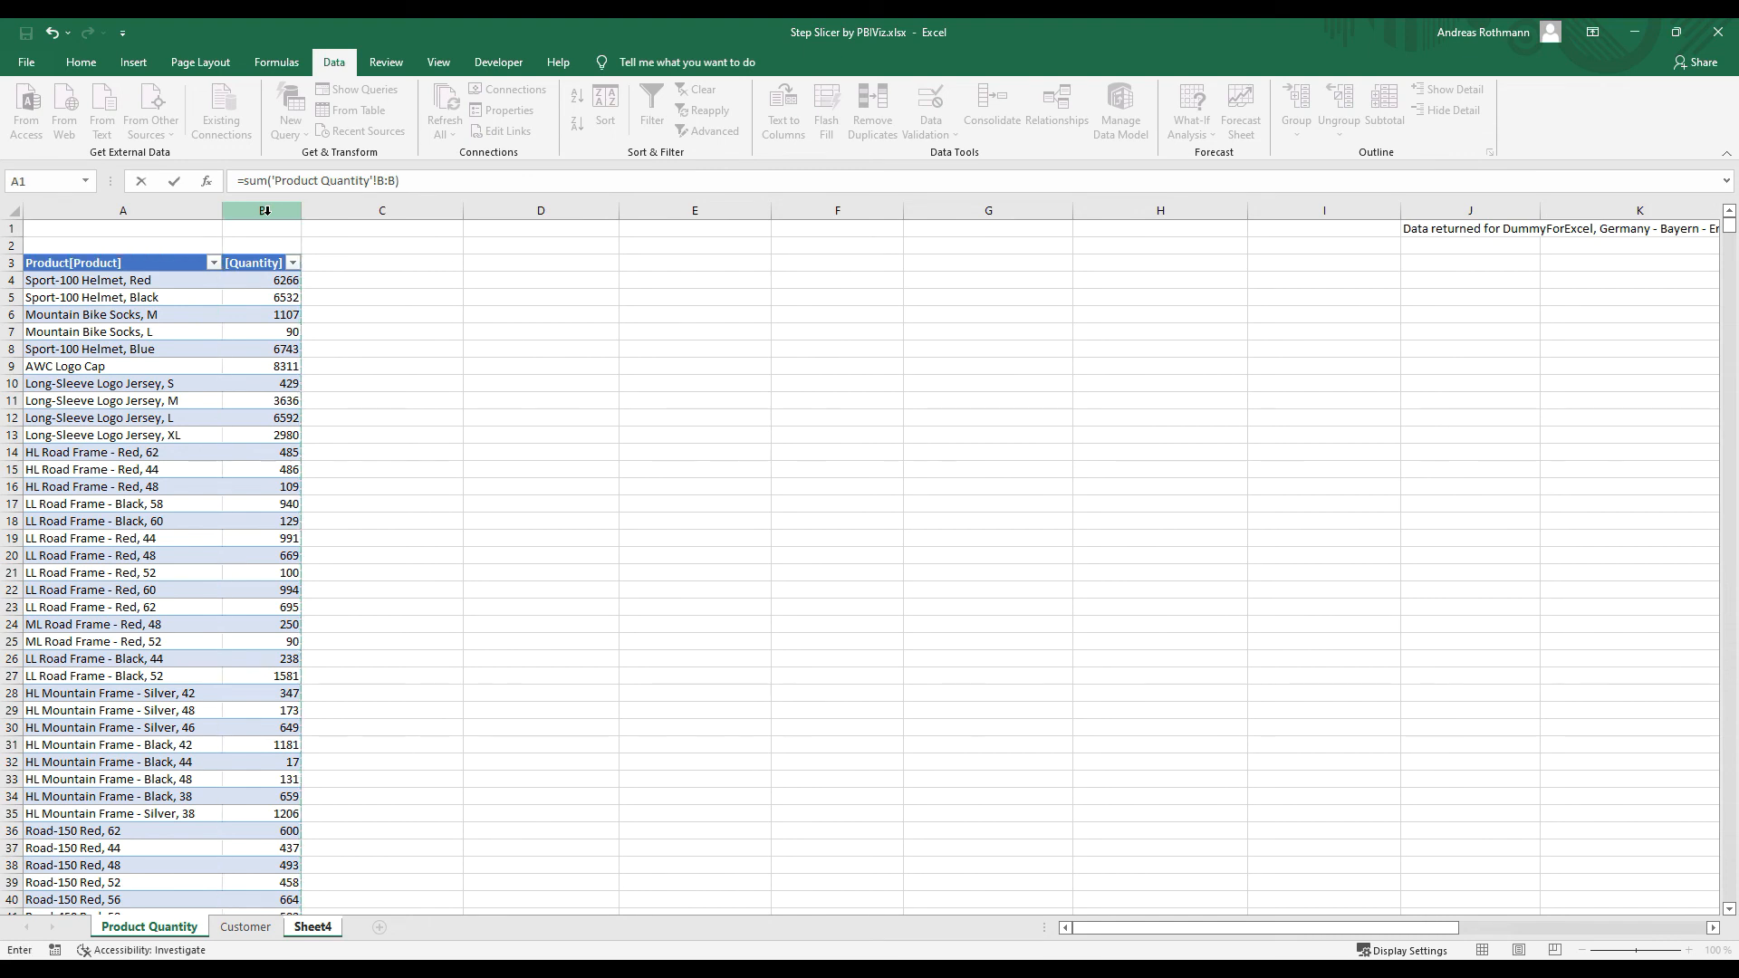
click(174, 180)
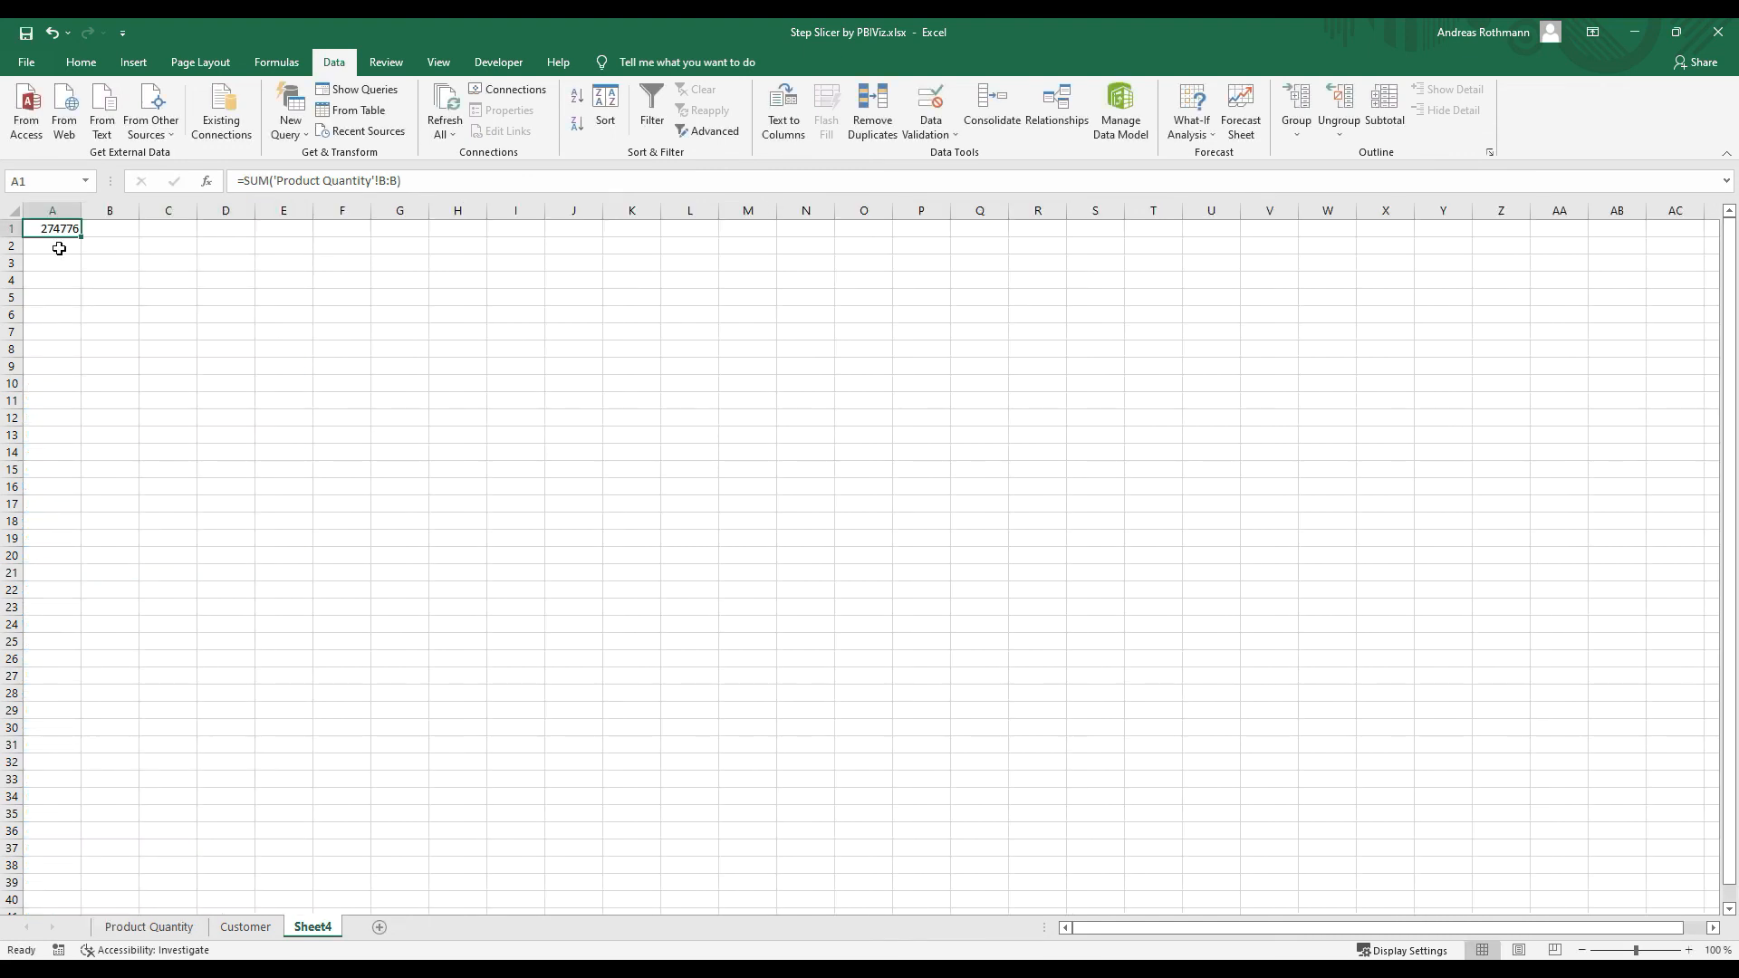